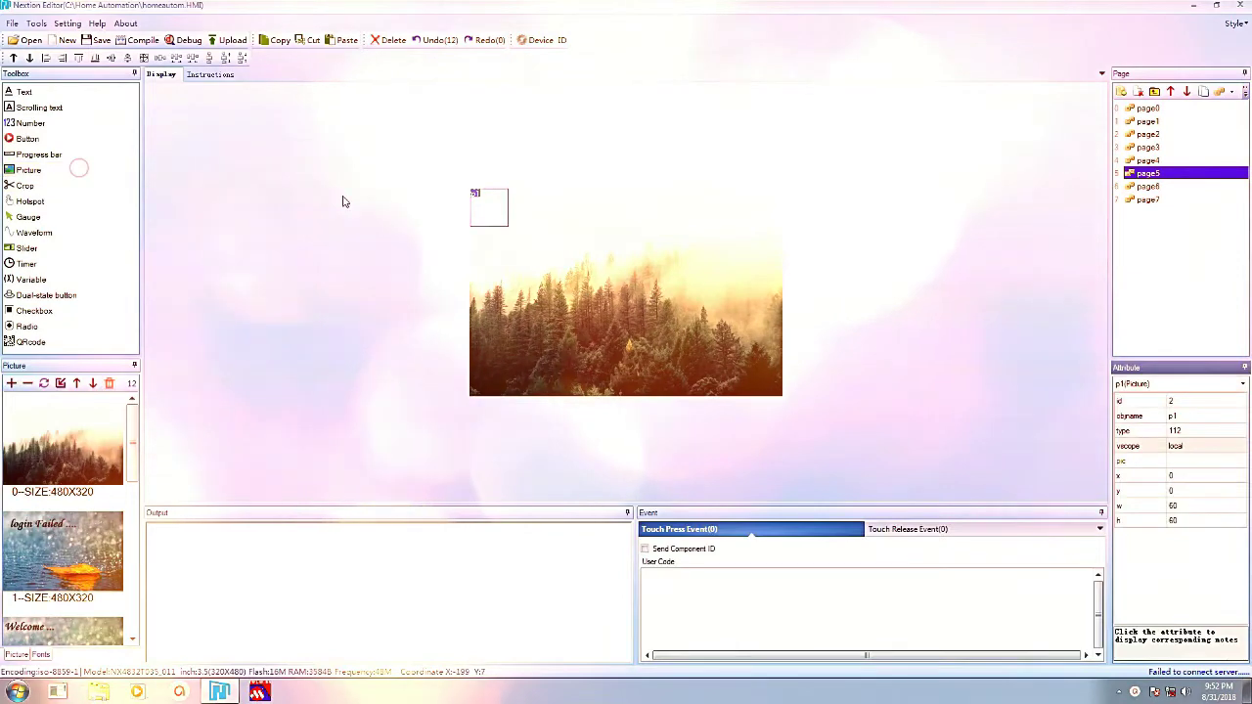
Add a text component below the empty picture placeholder on page5 and assign light-bulb picture 11 to the placeholder.
click(83, 93)
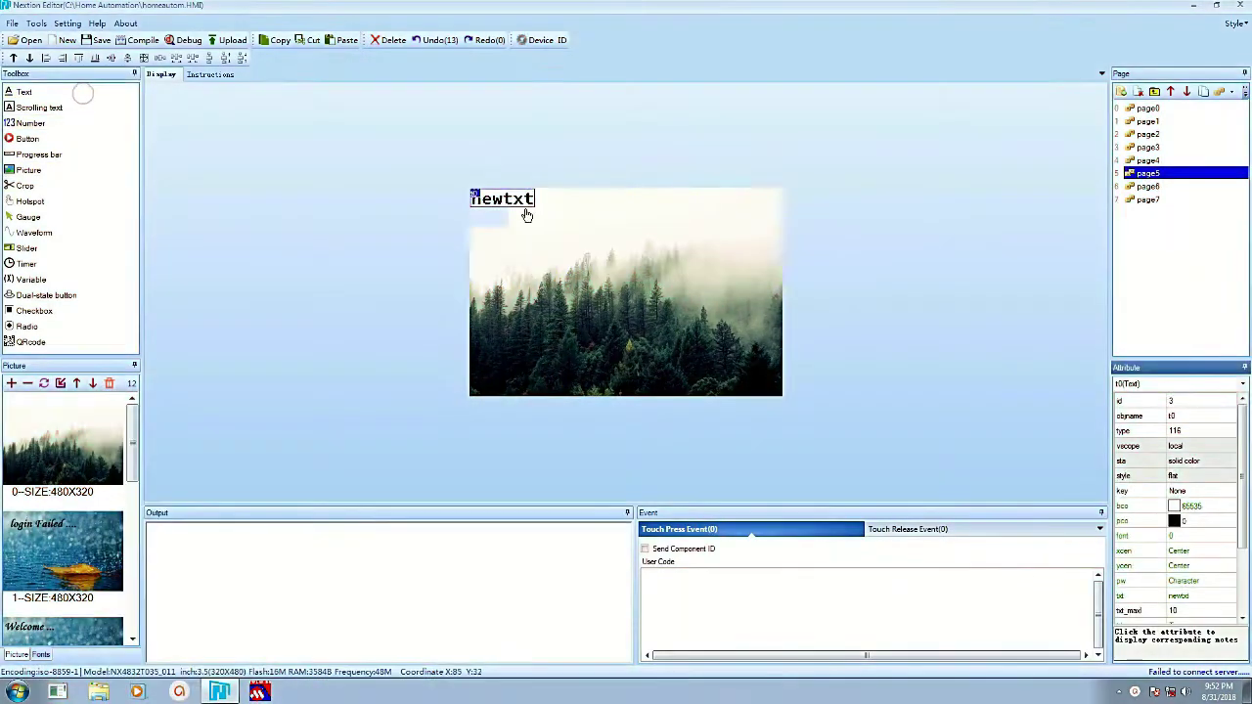
drag(518, 198, 514, 252)
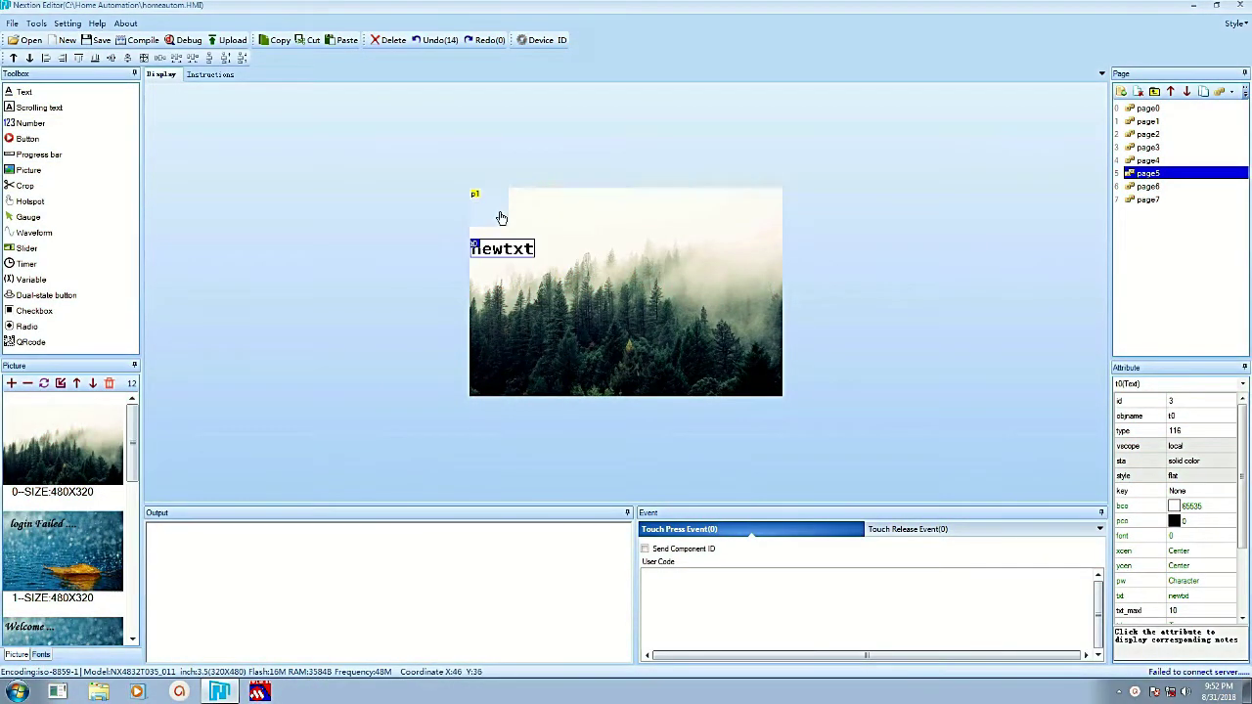
click(497, 209)
double_click(1178, 460)
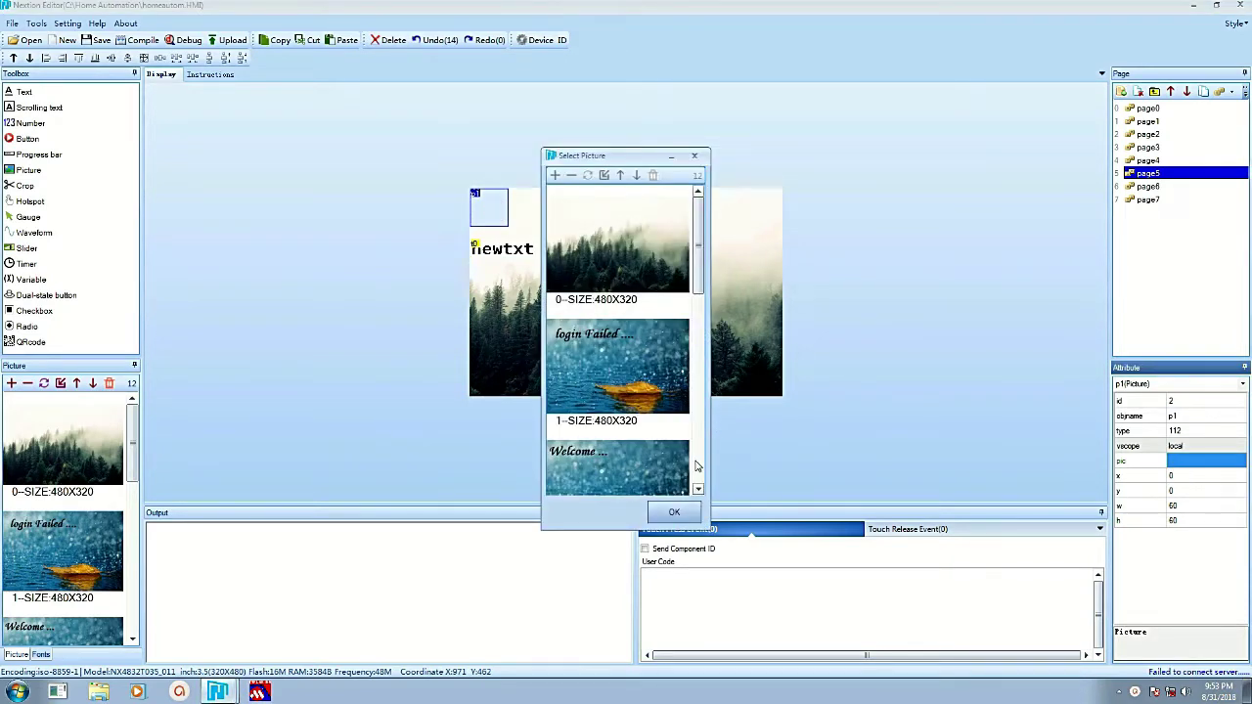
scroll(697, 467, down, 10)
click(572, 460)
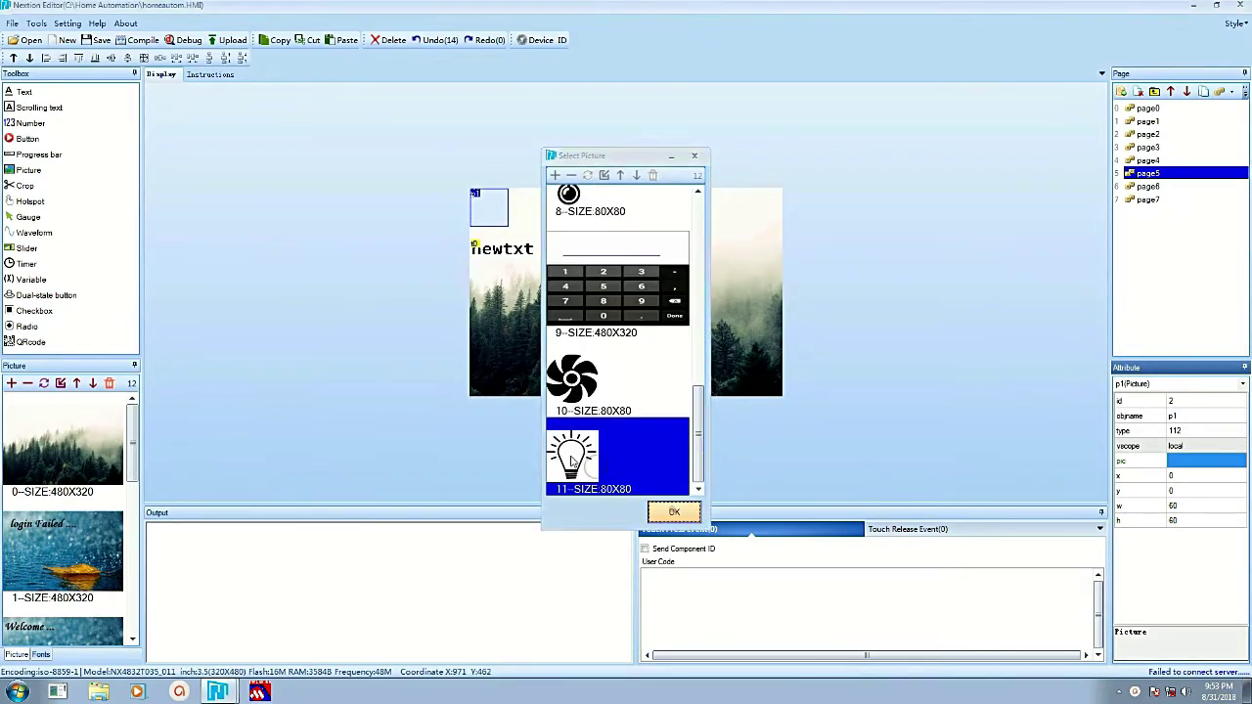
click(673, 512)
Set the text component's content to ON, resize it to the bulb's width, and place it beneath the bulb.
click(508, 256)
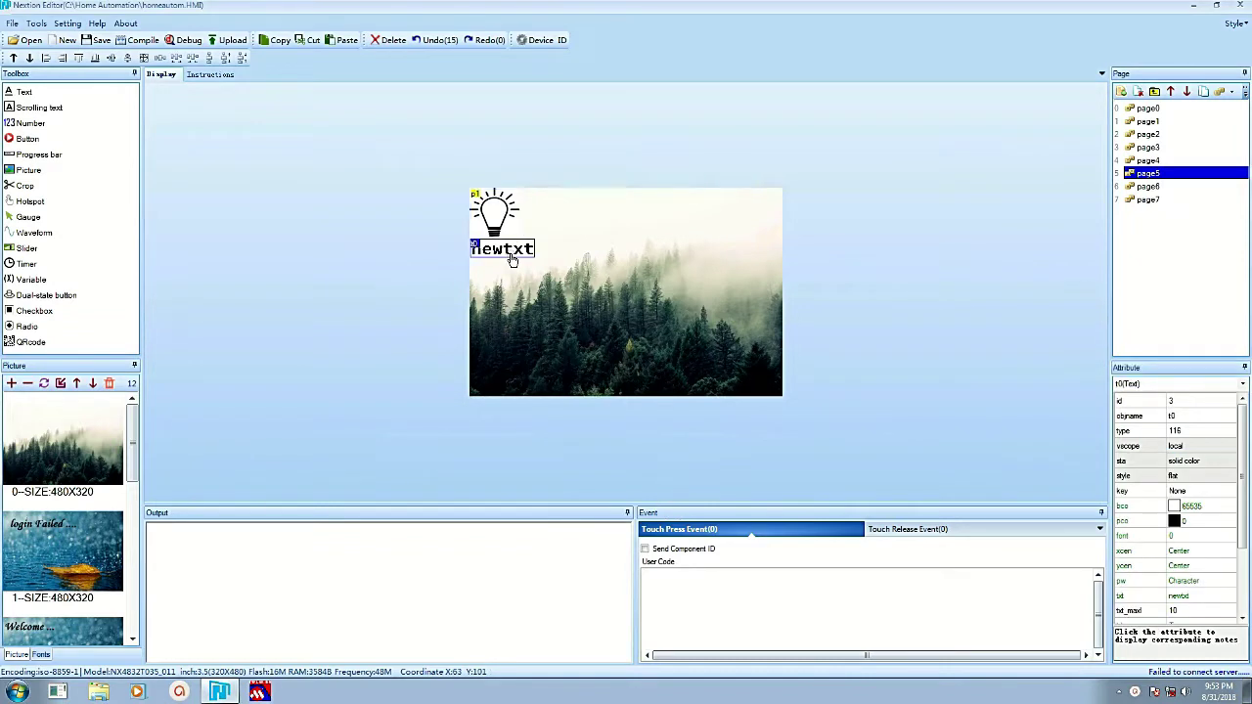
click(1197, 596)
text(ON)
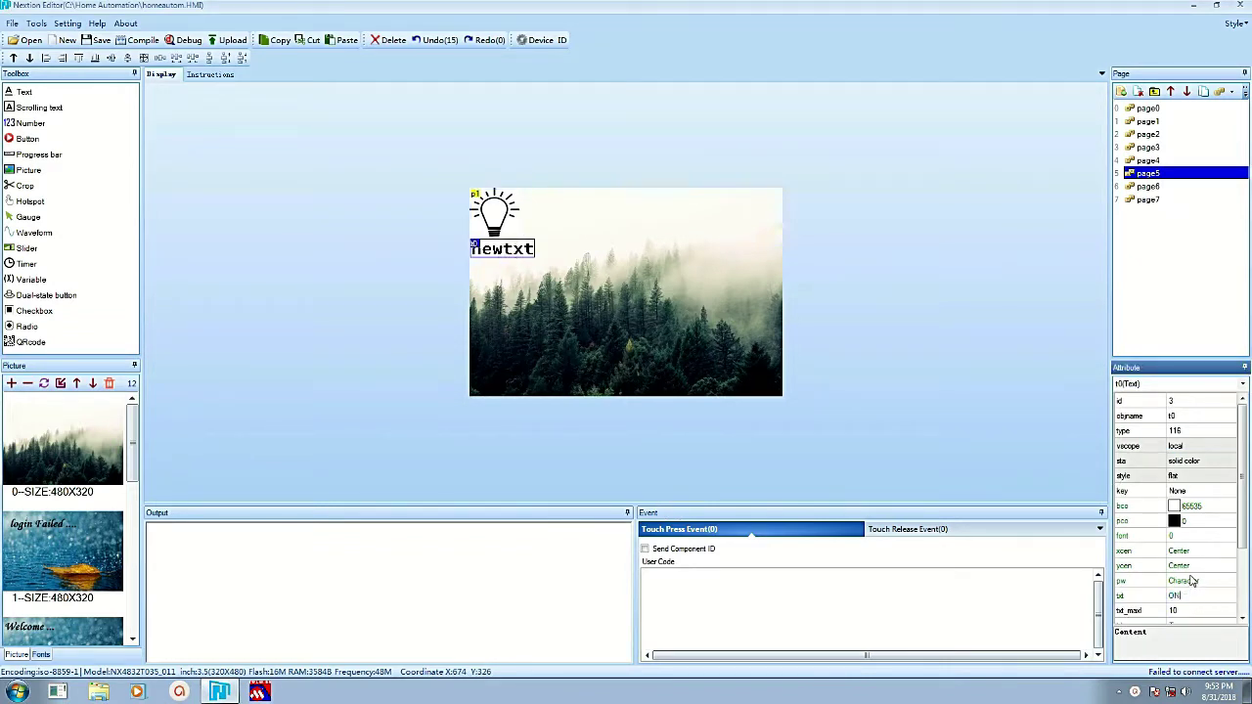
click(525, 289)
mouse_move(518, 253)
mouse_down()
mouse_move(536, 258)
mouse_move(515, 253)
mouse_up()
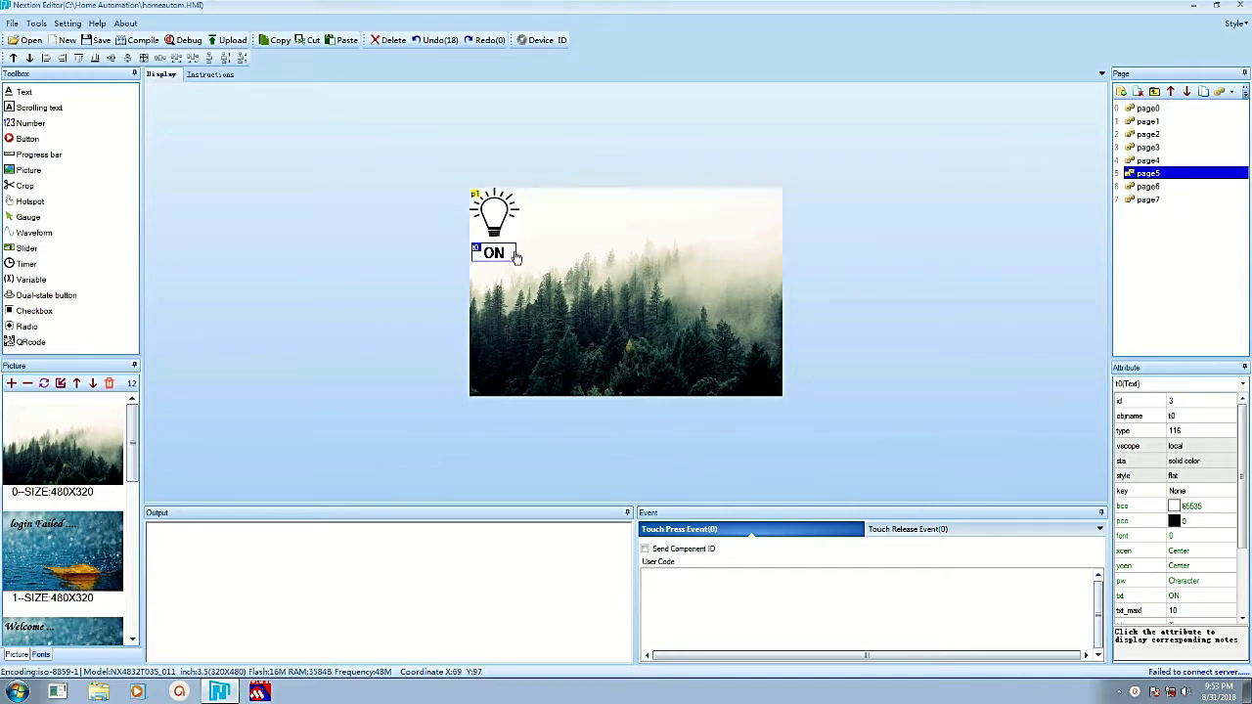
mouse_move(516, 251)
mouse_down()
mouse_move(509, 231)
mouse_move(504, 264)
mouse_up()
Duplicate the bulb with its ON label three times along the upper row and once to start a lower row.
click(510, 231)
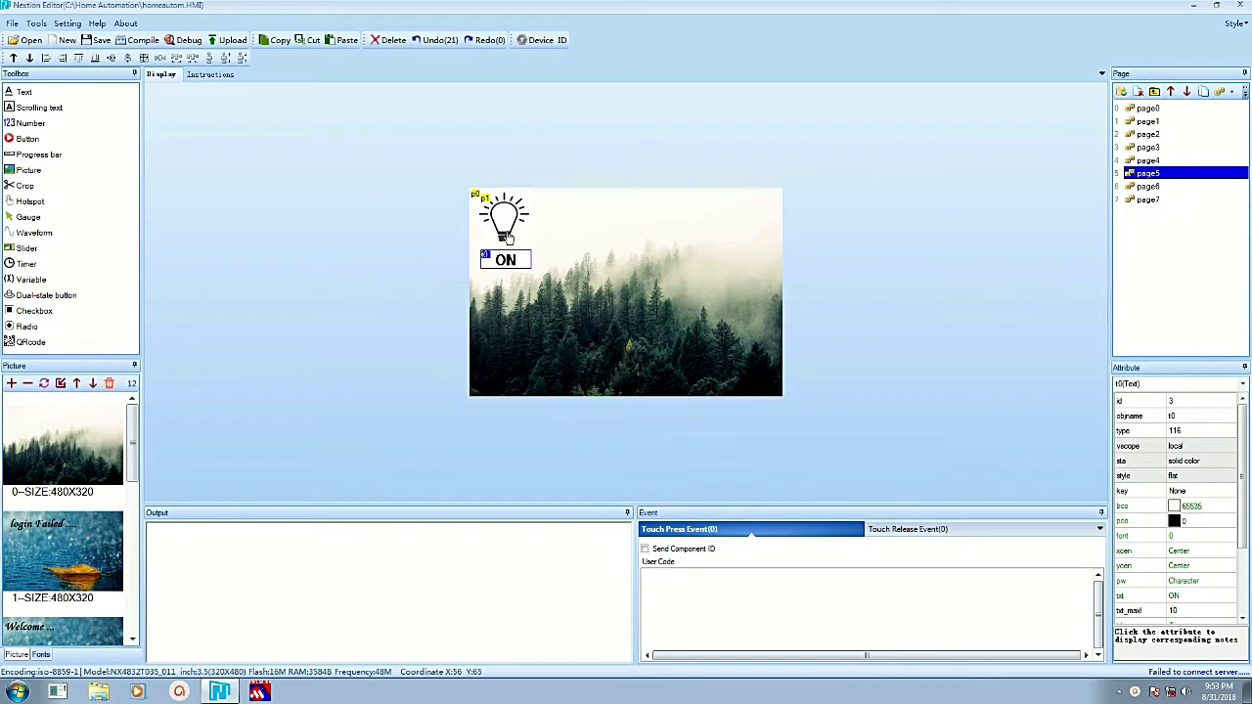
ctrl+click(510, 231)
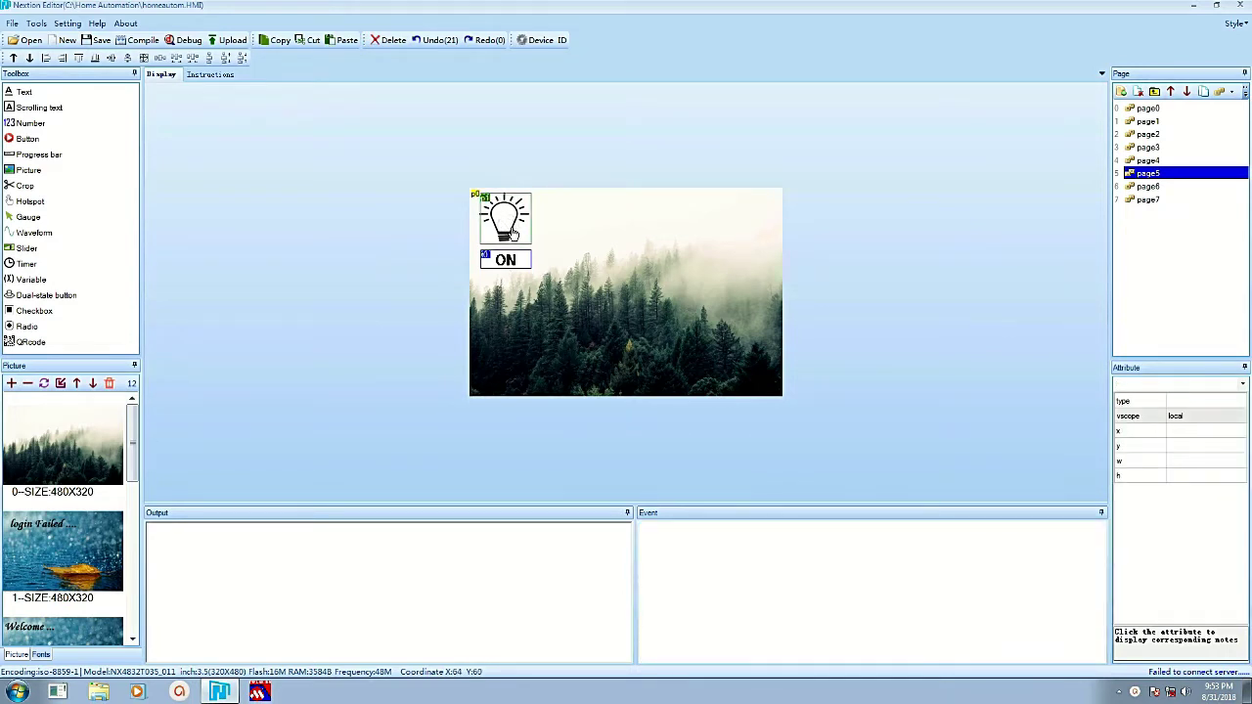
drag(512, 233, 525, 334)
click(505, 260)
ctrl+click(507, 223)
click(505, 260)
ctrl+click(507, 223)
click(505, 260)
ctrl+click(506, 223)
Duplicate the bulb and ON label three more times to complete a lower row of four.
click(505, 260)
ctrl+click(507, 223)
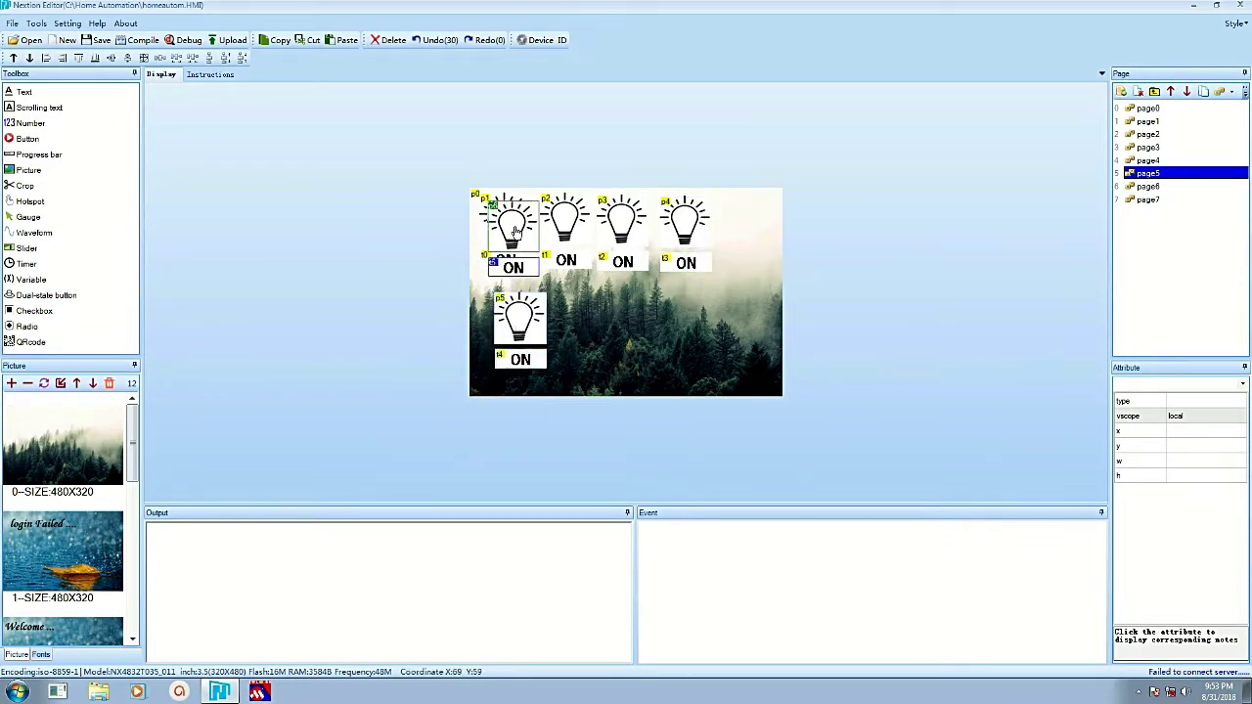
drag(506, 223, 600, 325)
click(504, 260)
ctrl+click(507, 223)
drag(507, 223, 748, 331)
click(505, 260)
ctrl+click(506, 223)
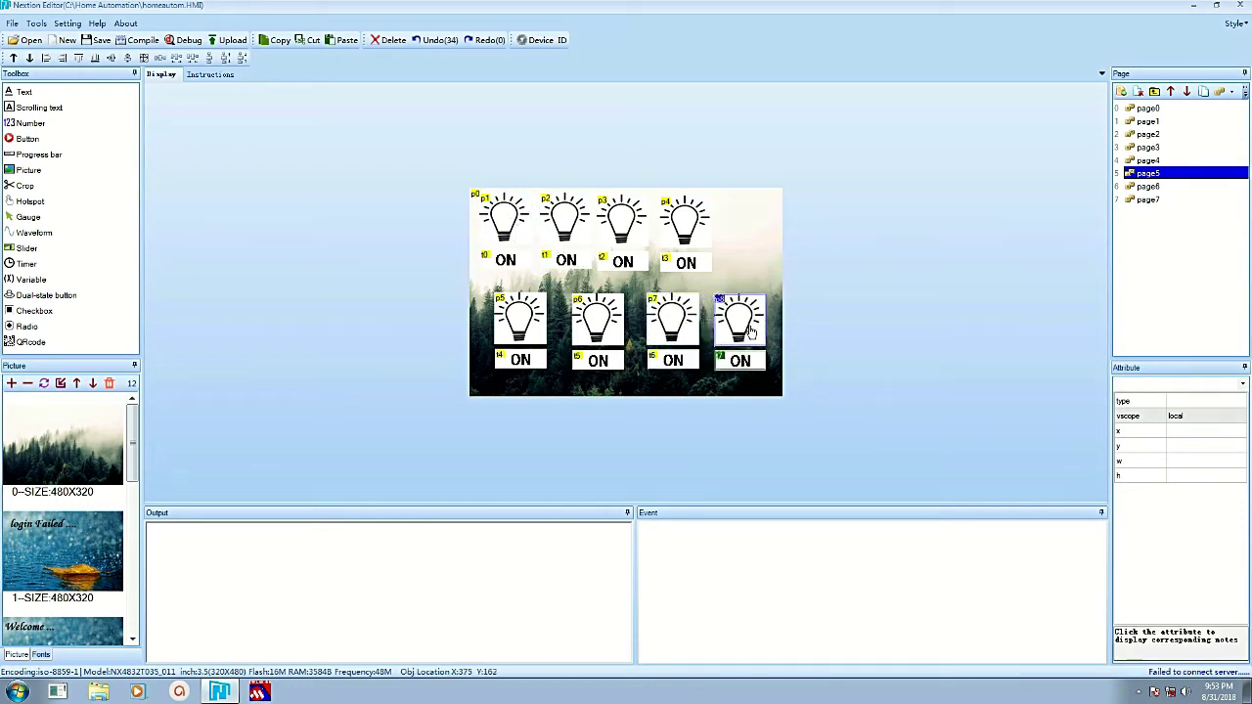
Shift the lower-row bulbs together with their ON labels slightly left to adjust their spacing.
click(533, 315)
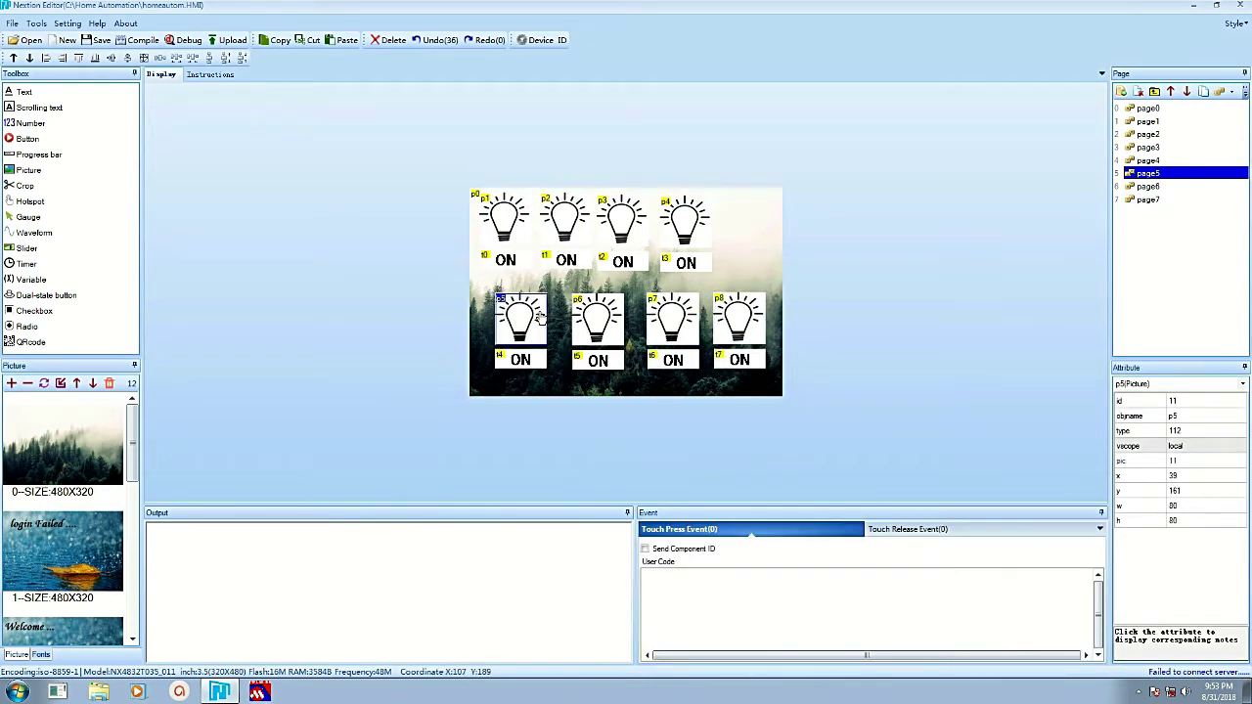
ctrl+click(525, 360)
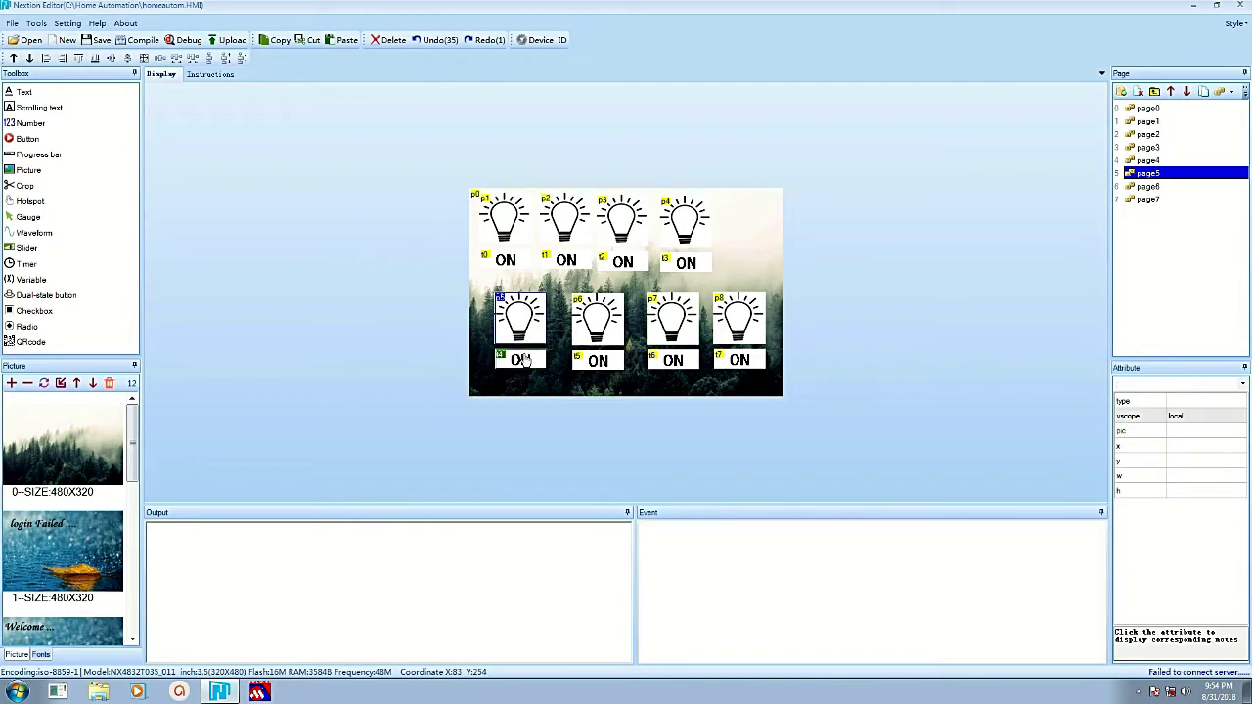
click(577, 320)
ctrl+click(597, 360)
drag(591, 324, 587, 325)
click(669, 320)
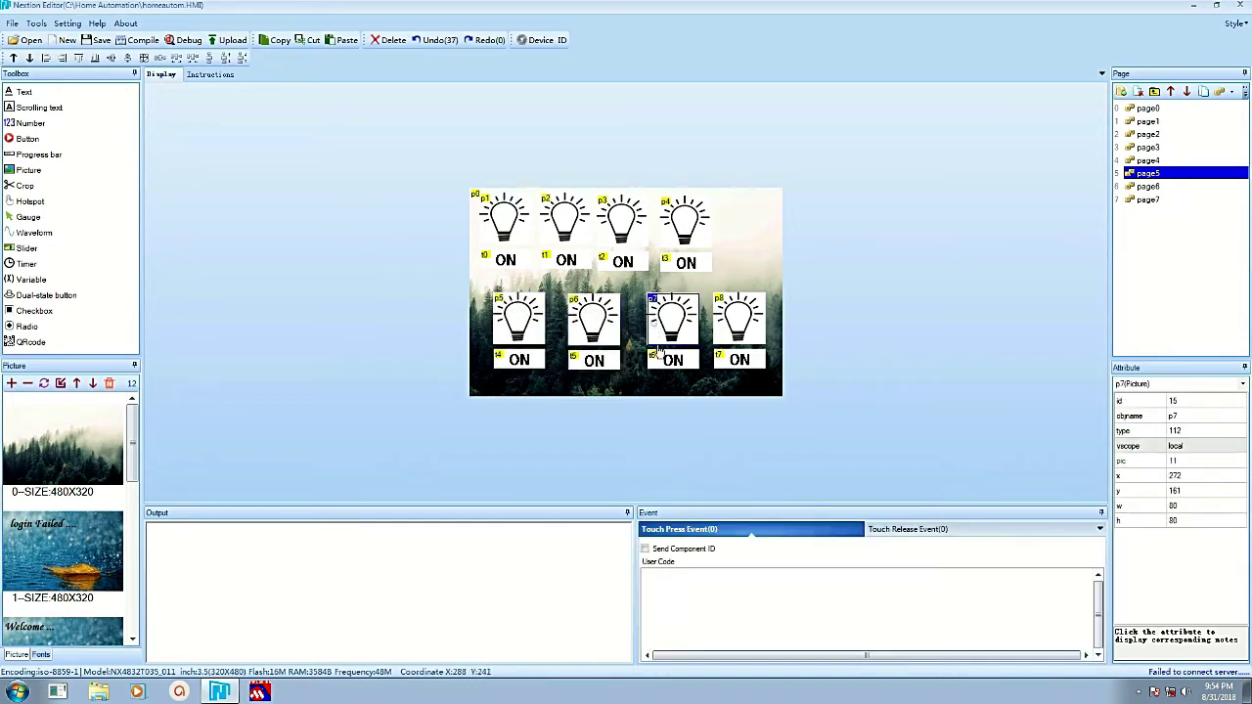
ctrl+click(670, 360)
drag(663, 325, 660, 328)
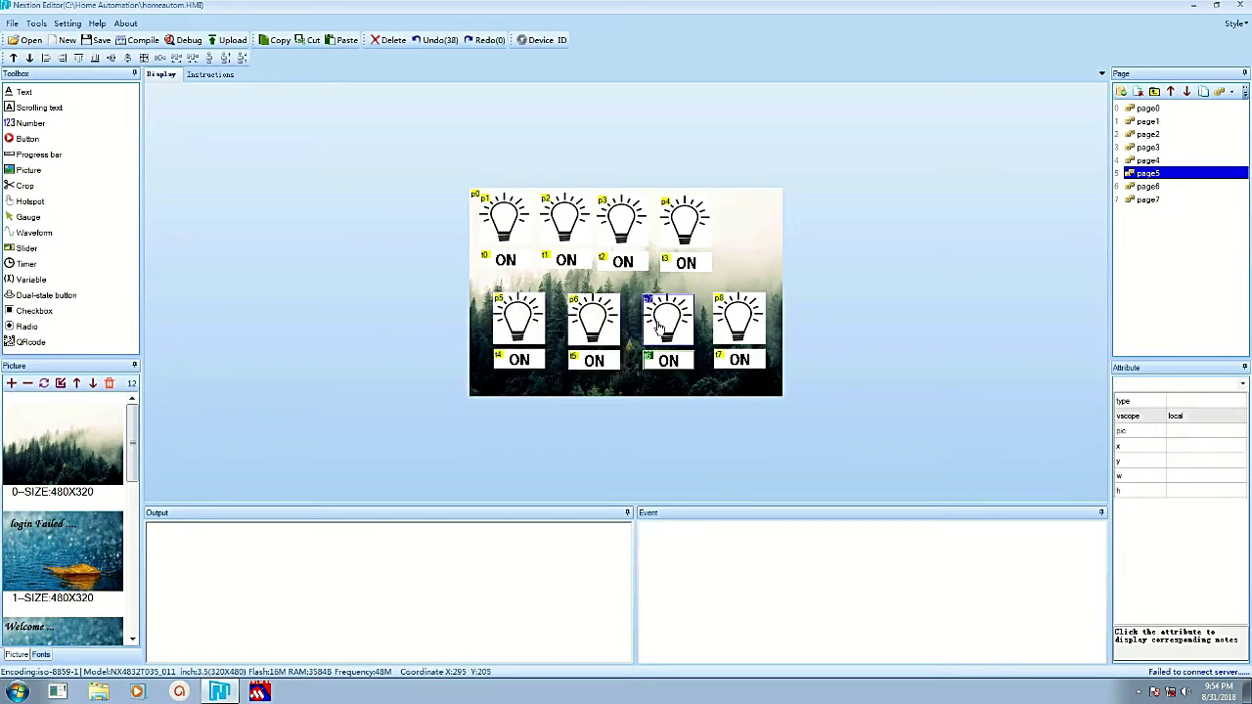
click(728, 323)
ctrl+click(733, 357)
drag(736, 331, 734, 331)
Move bulbs p4 and p3 with their ON labels right, above bulbs p8 and p7 of the lower row.
click(684, 220)
ctrl+click(686, 261)
drag(696, 235, 743, 244)
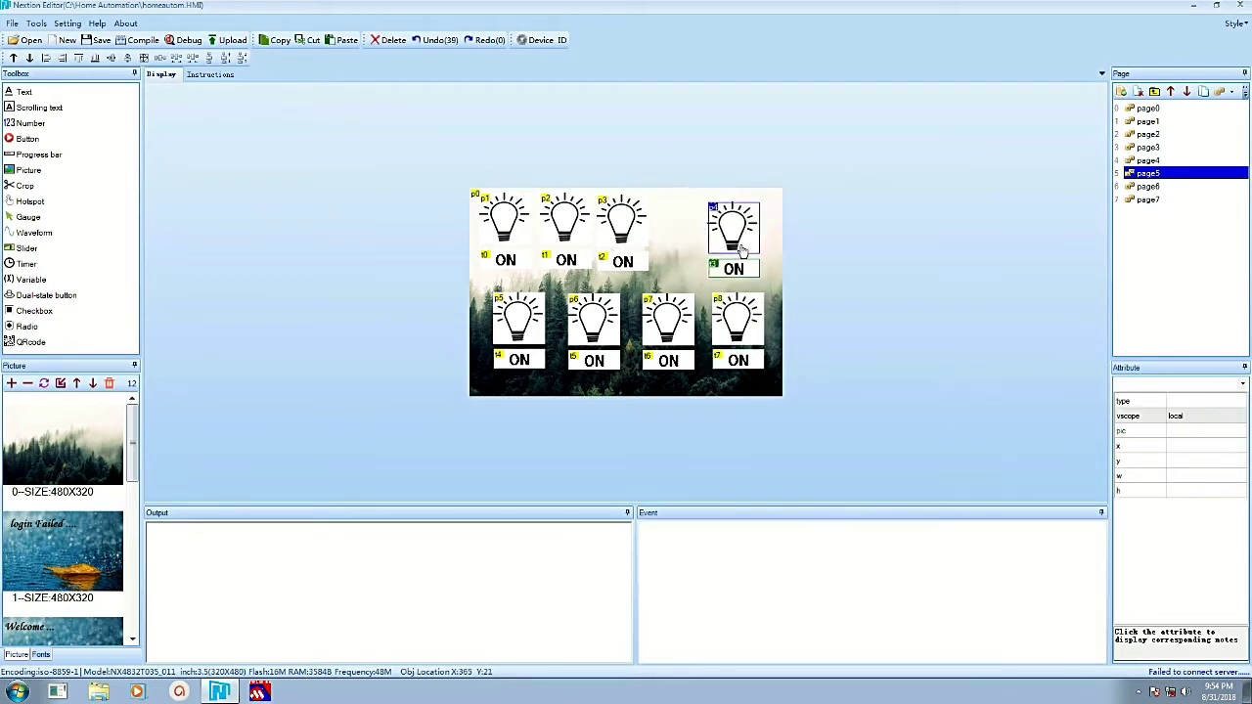
click(633, 239)
ctrl+click(635, 262)
drag(641, 233, 686, 241)
Move bulbs p2 and p1 with their ON labels into line above bulbs p6 and p5 of the lower row.
click(567, 259)
ctrl+click(573, 227)
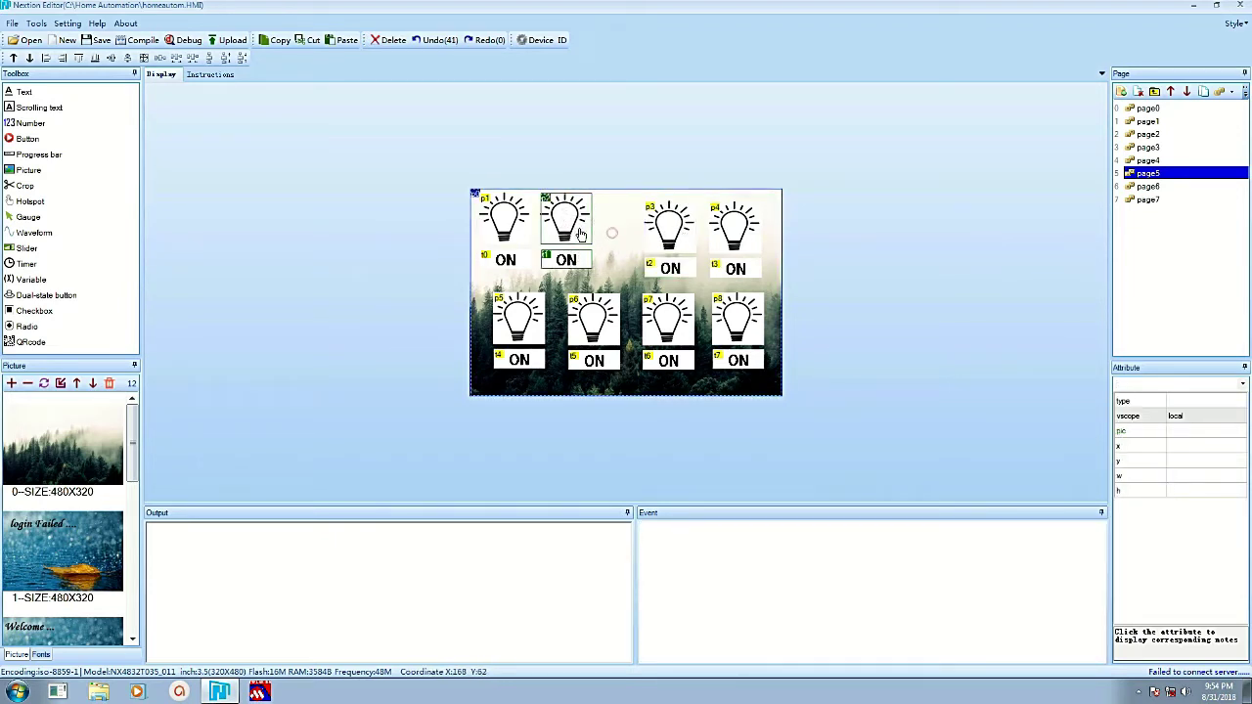
drag(584, 233, 622, 243)
click(519, 262)
ctrl+click(513, 225)
drag(514, 225, 529, 245)
click(594, 270)
ctrl+click(609, 233)
click(518, 262)
ctrl+click(529, 232)
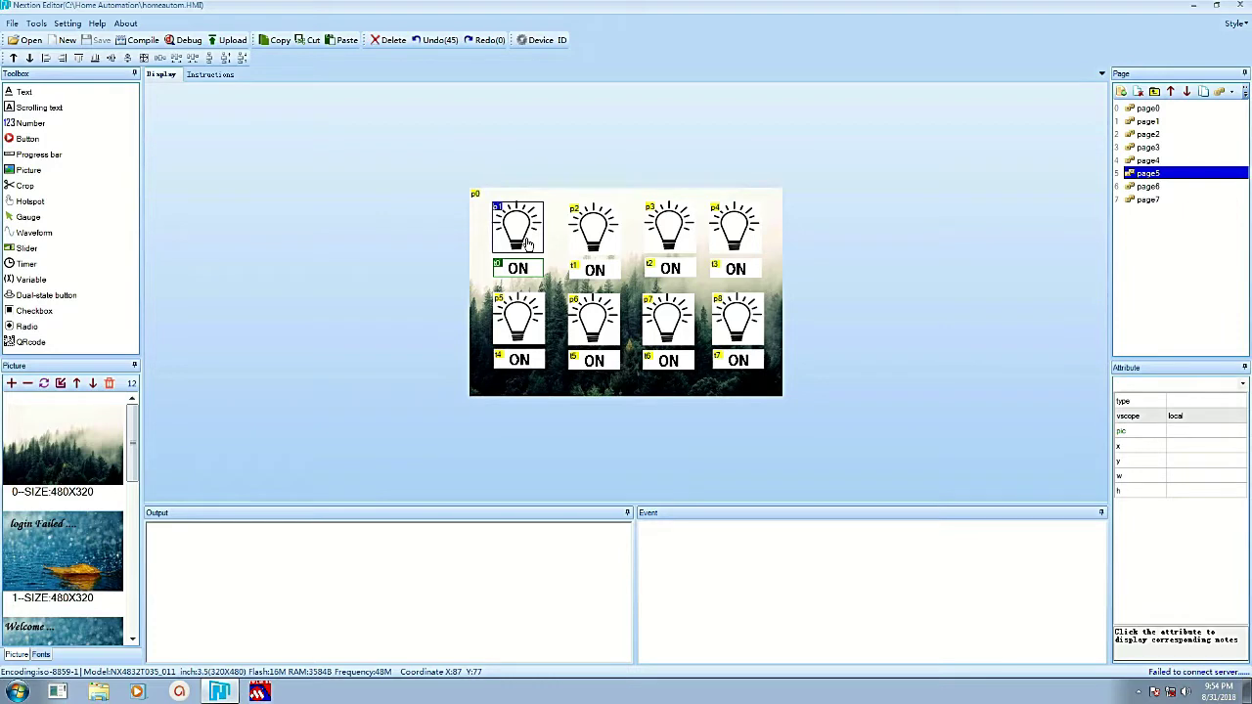
click(533, 274)
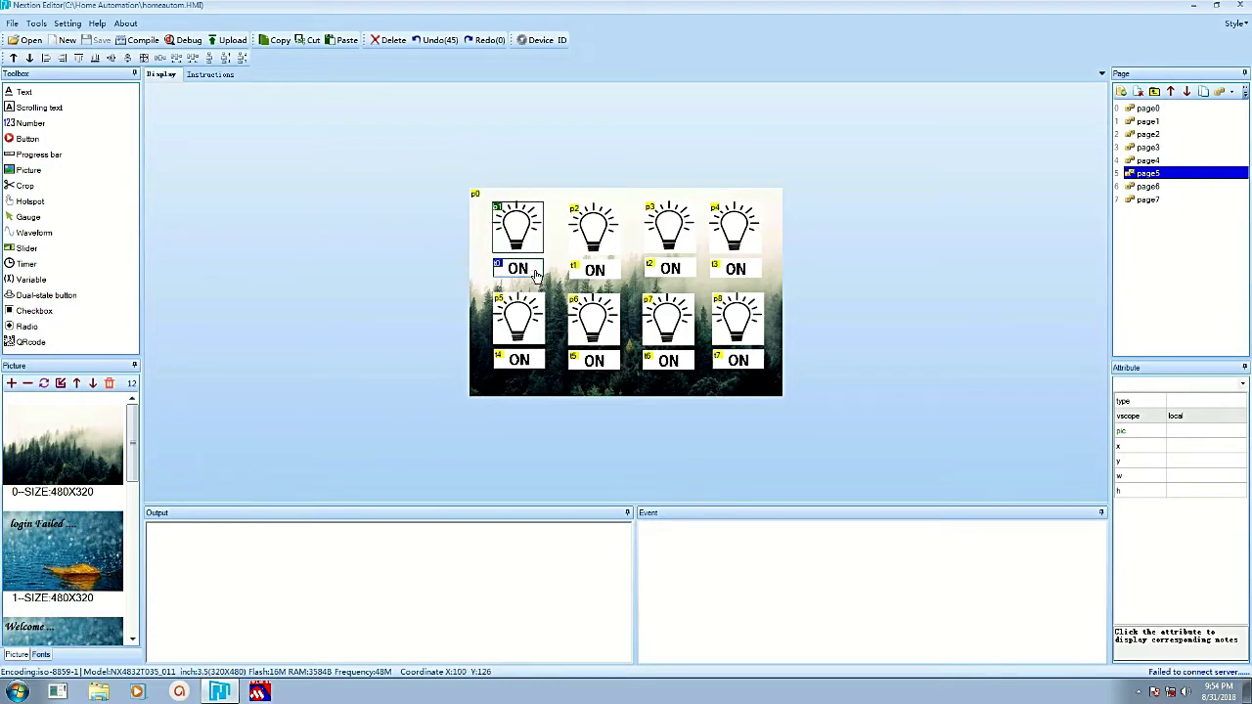
click(579, 274)
click(665, 276)
click(728, 276)
click(518, 360)
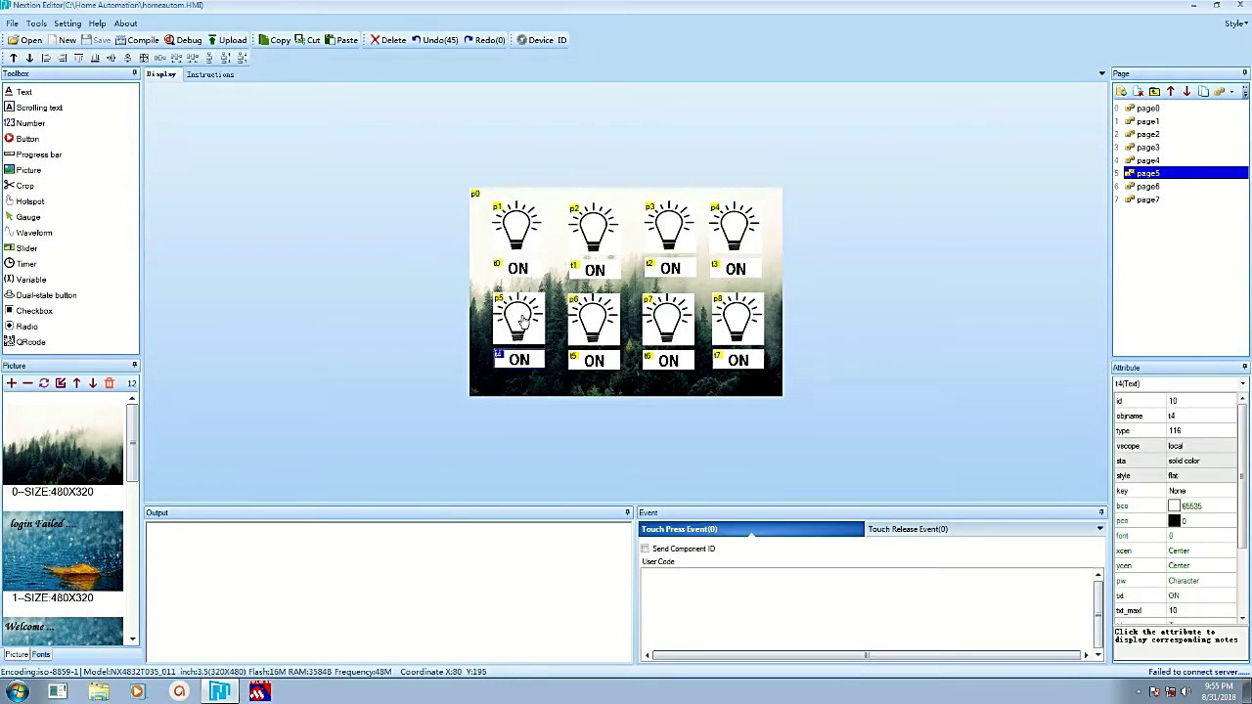
Compile the project.
click(517, 268)
click(137, 39)
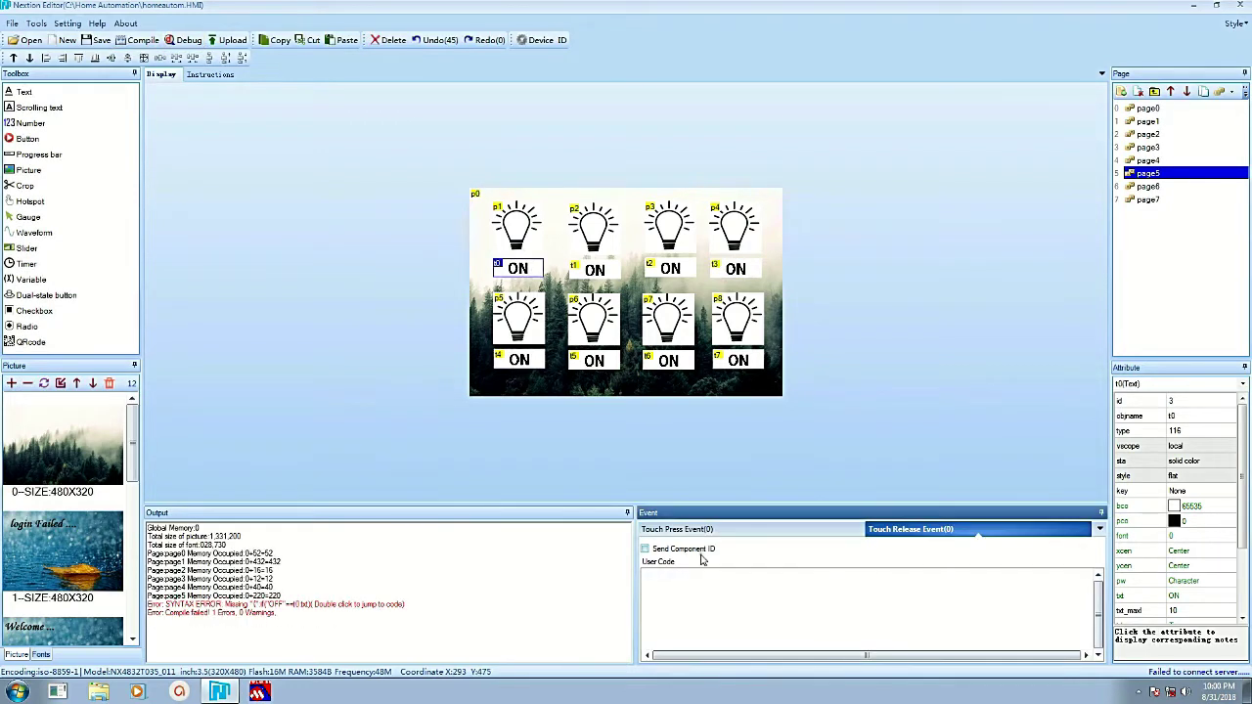
Enable Send Component ID in the touch release event of ON labels t1, t2, t3 and t4.
click(603, 279)
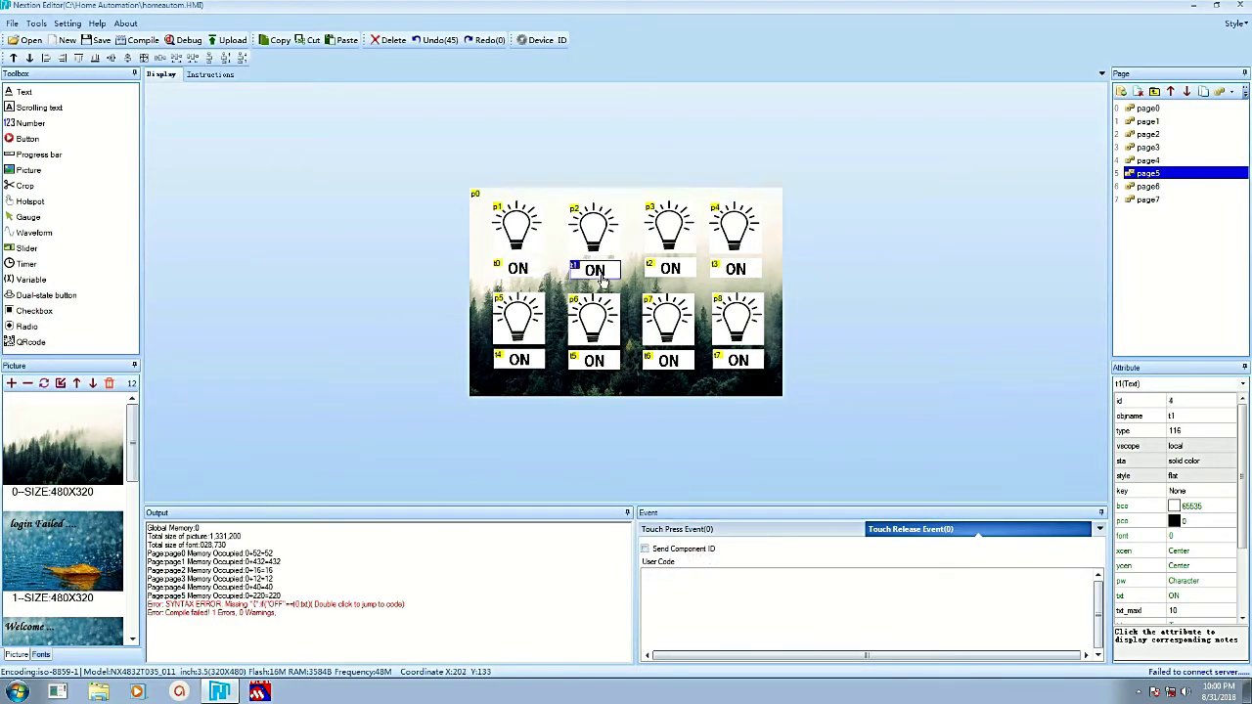
click(685, 549)
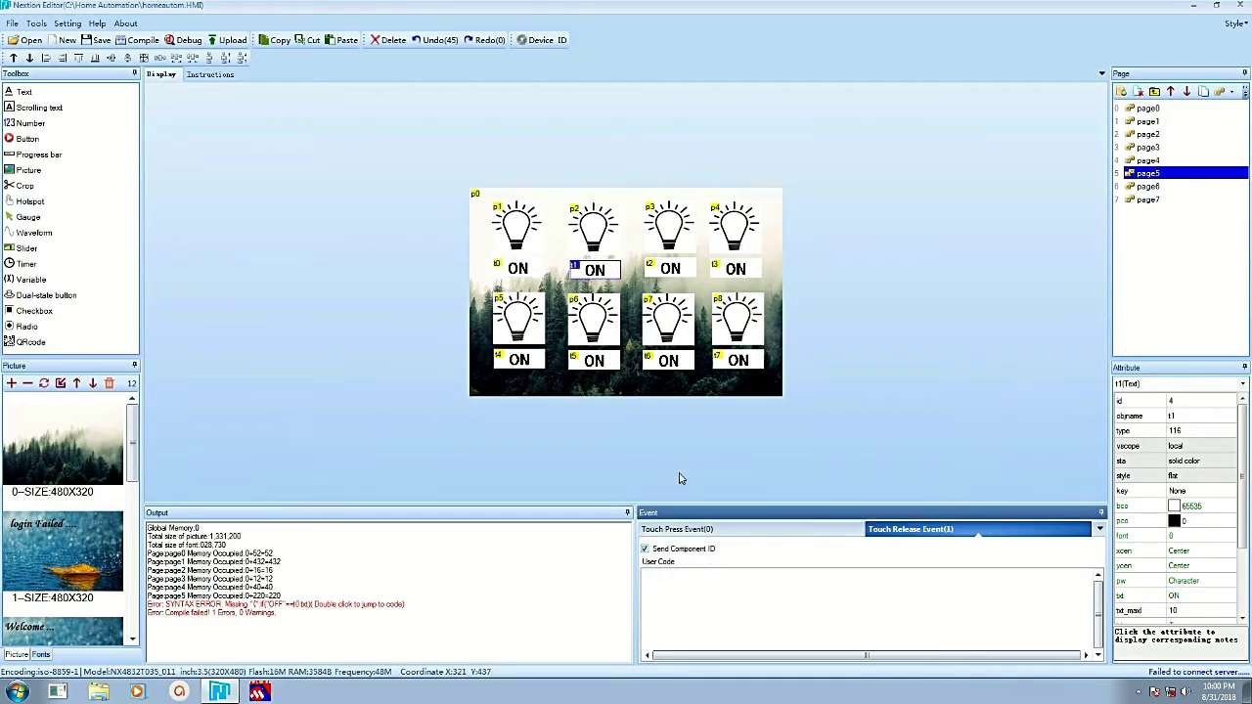
click(677, 279)
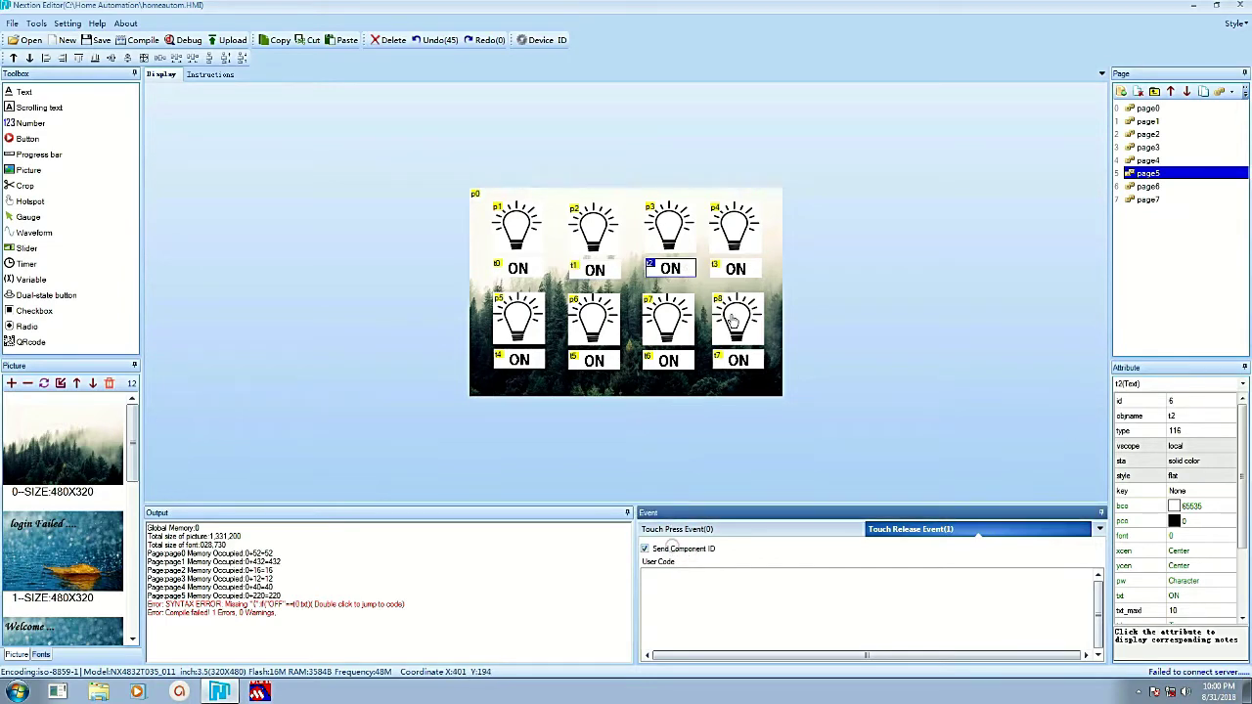
click(732, 277)
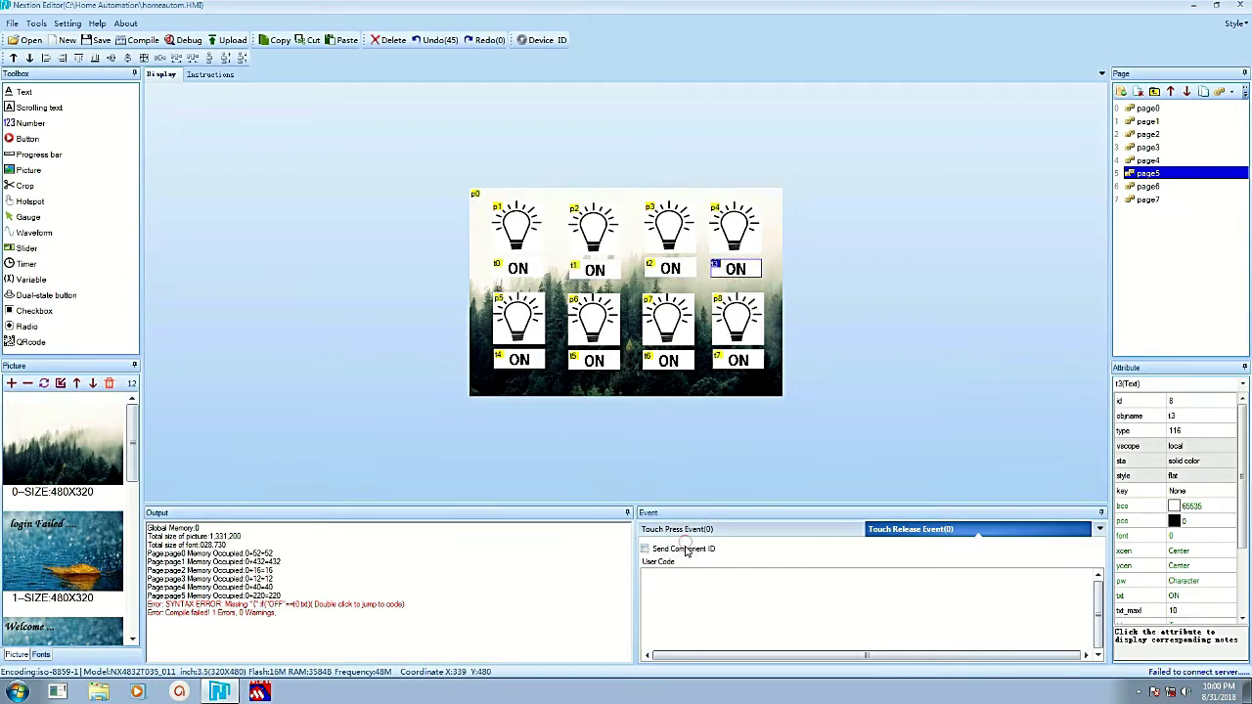
click(537, 365)
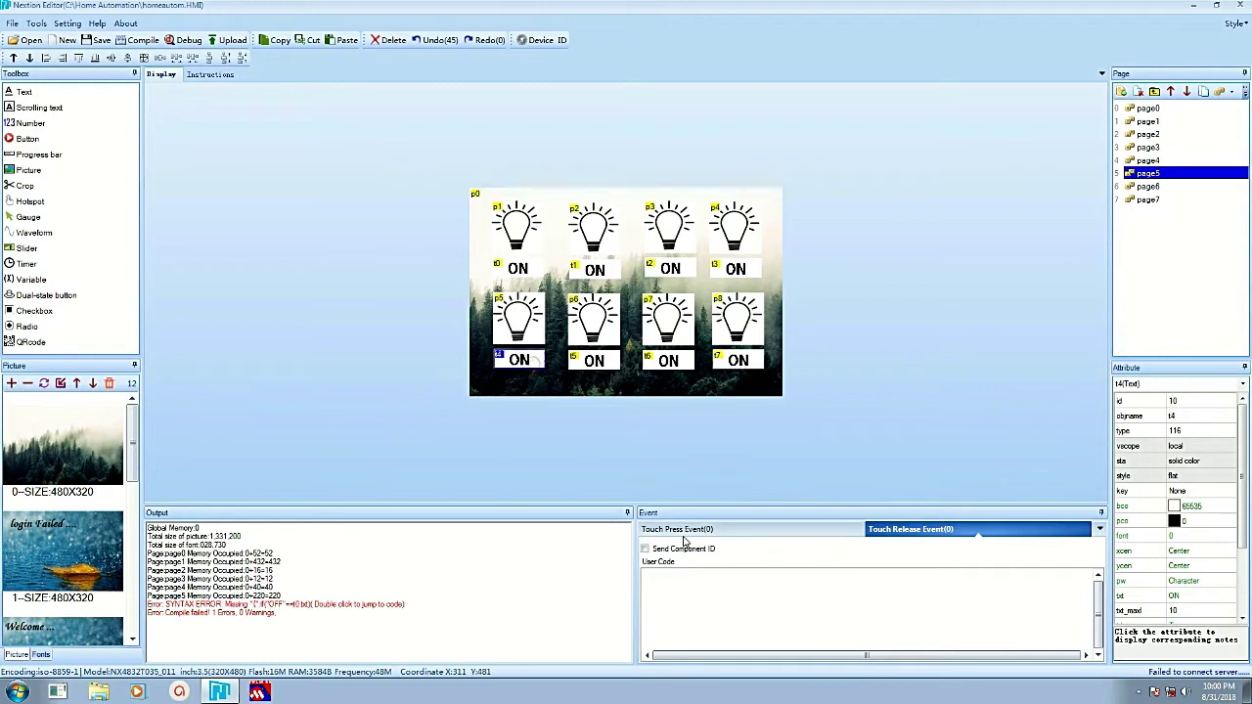
click(644, 549)
Enable Send Component ID in the touch release event of labels t5, t6 and t7, and save and compile the project.
click(607, 360)
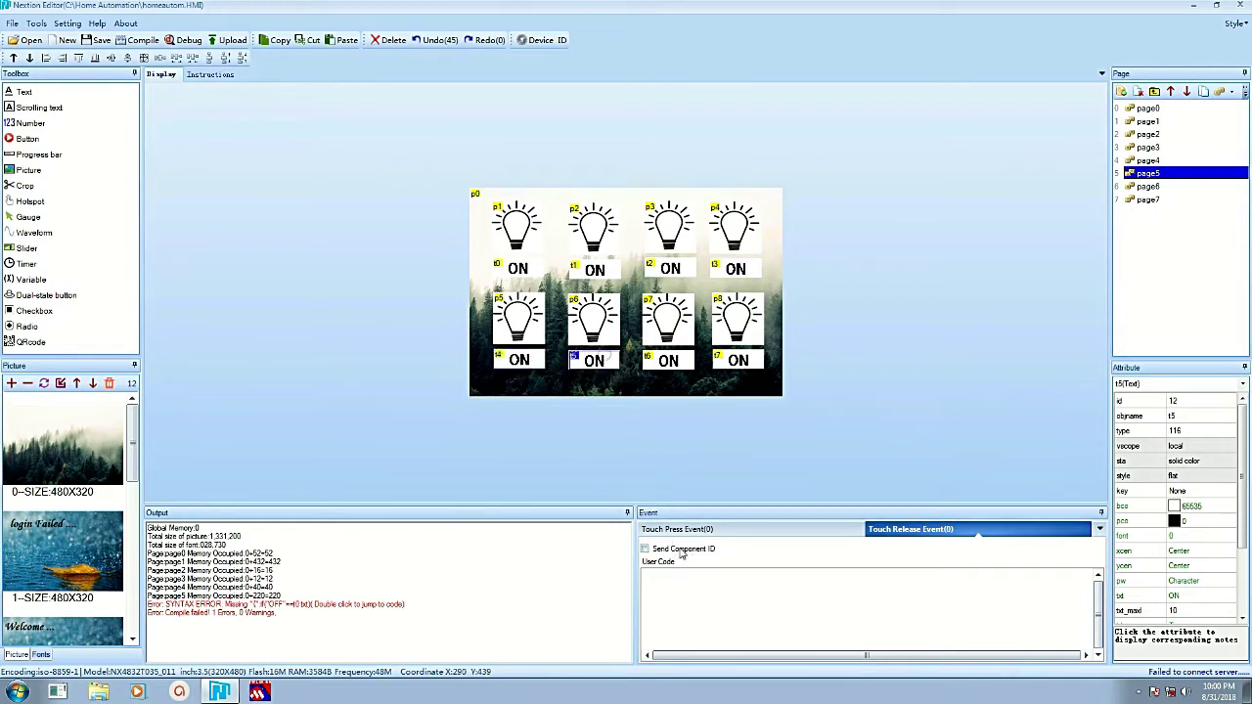
click(688, 361)
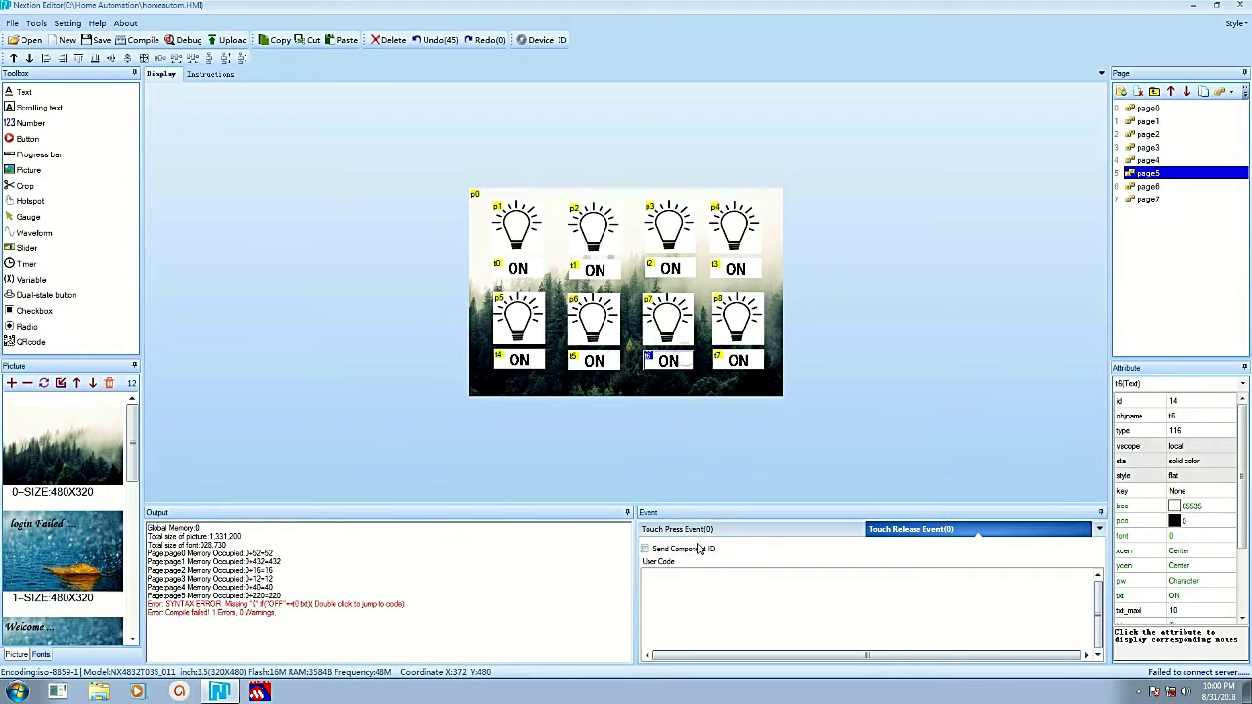
click(696, 548)
click(729, 367)
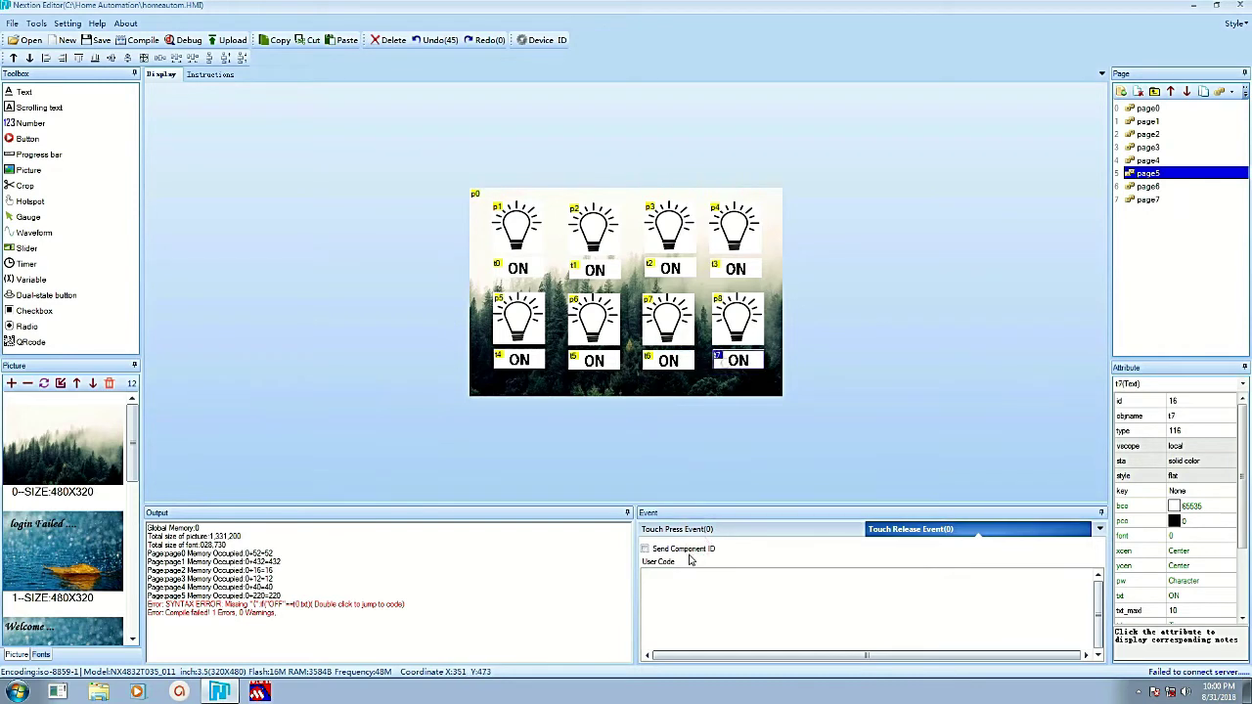
click(684, 549)
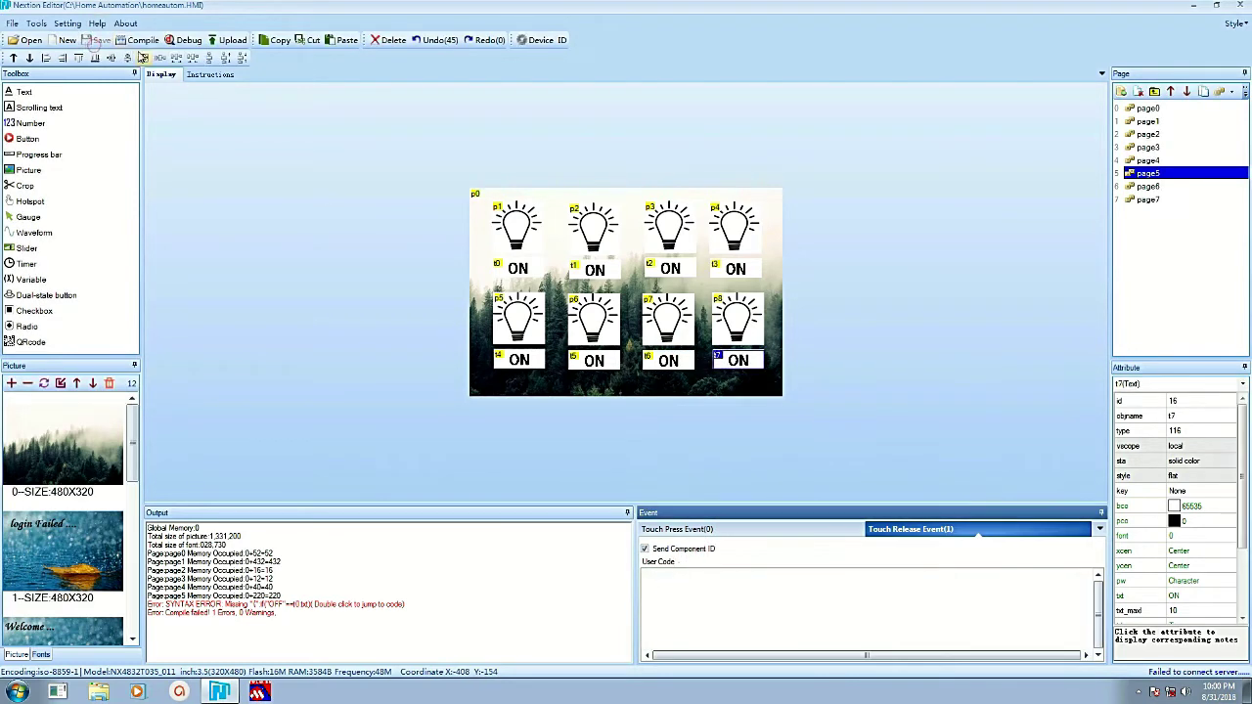
click(140, 41)
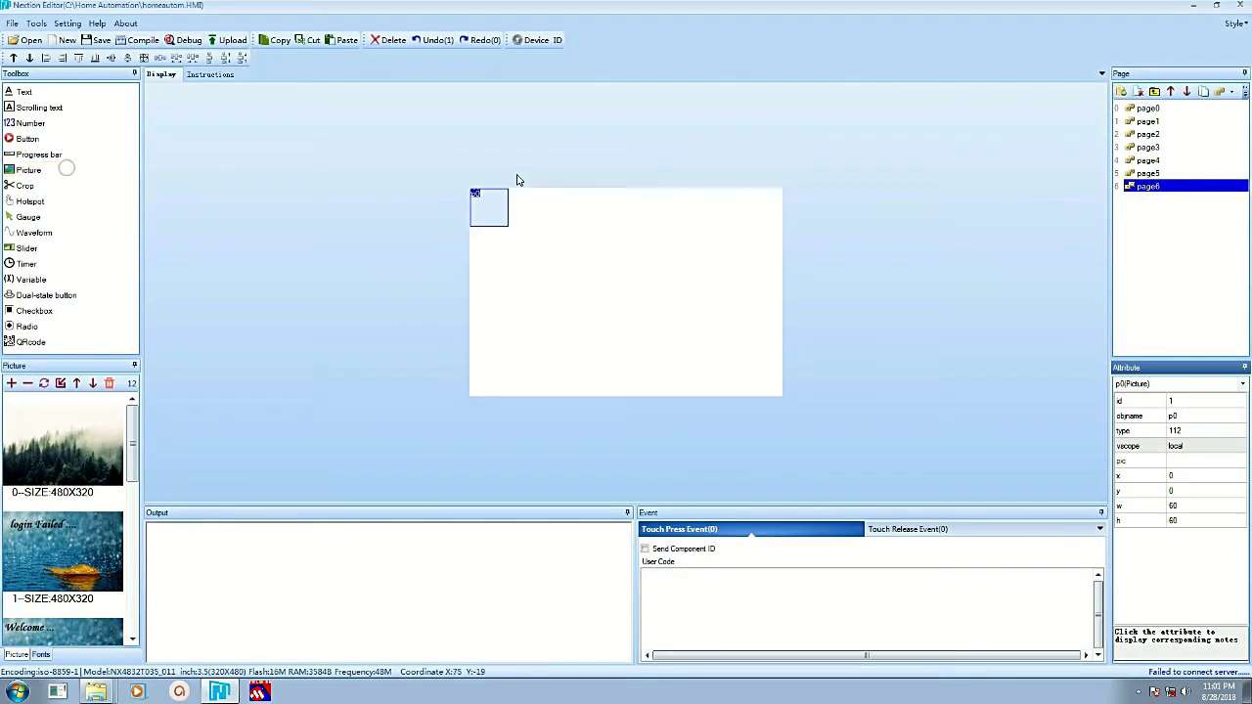
Assign the forest picture 0 (480X320) to picture component p0 on page6 as its background.
double_click(1208, 467)
click(606, 264)
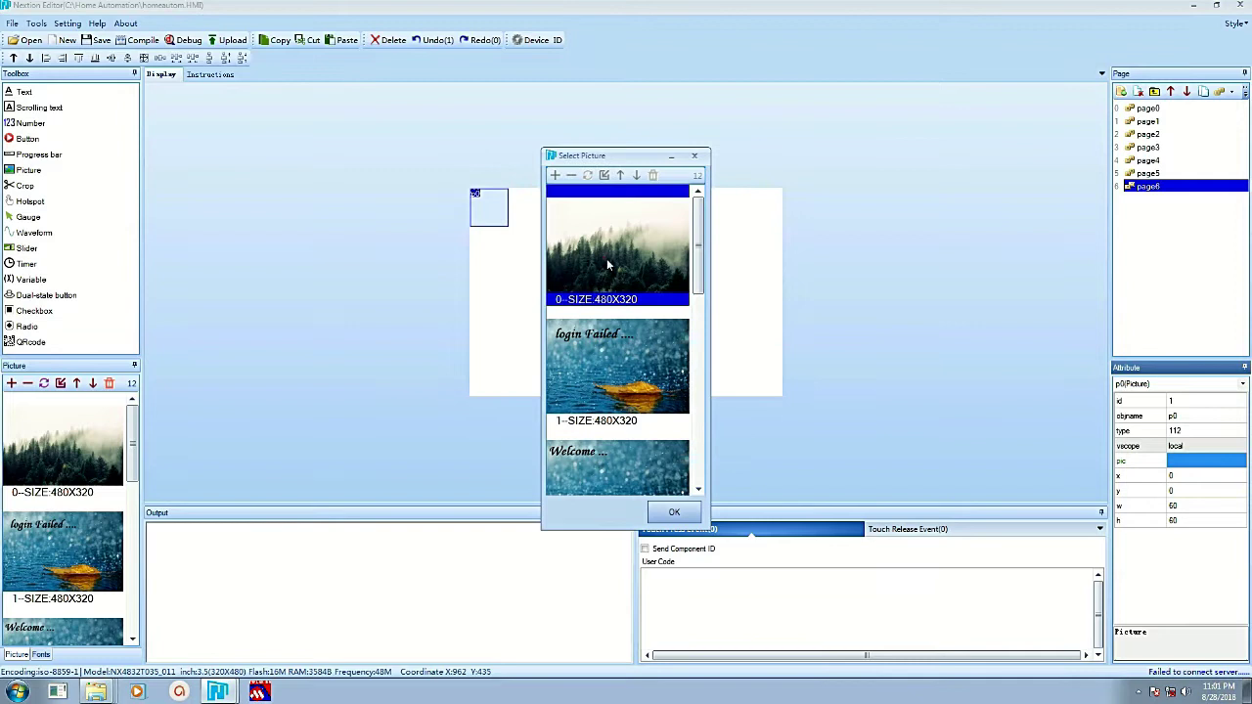
click(678, 511)
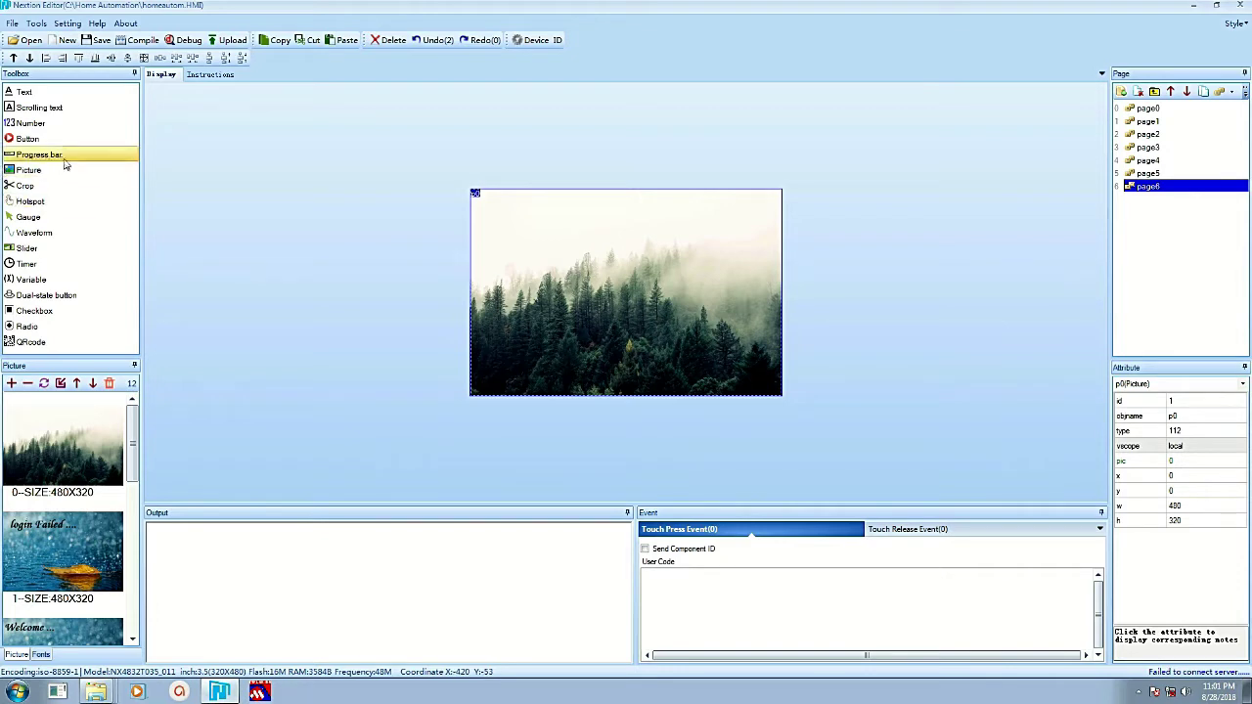
Add a text label near the upper middle of page6, set its text to "Sensors" and widen it to fit.
click(85, 95)
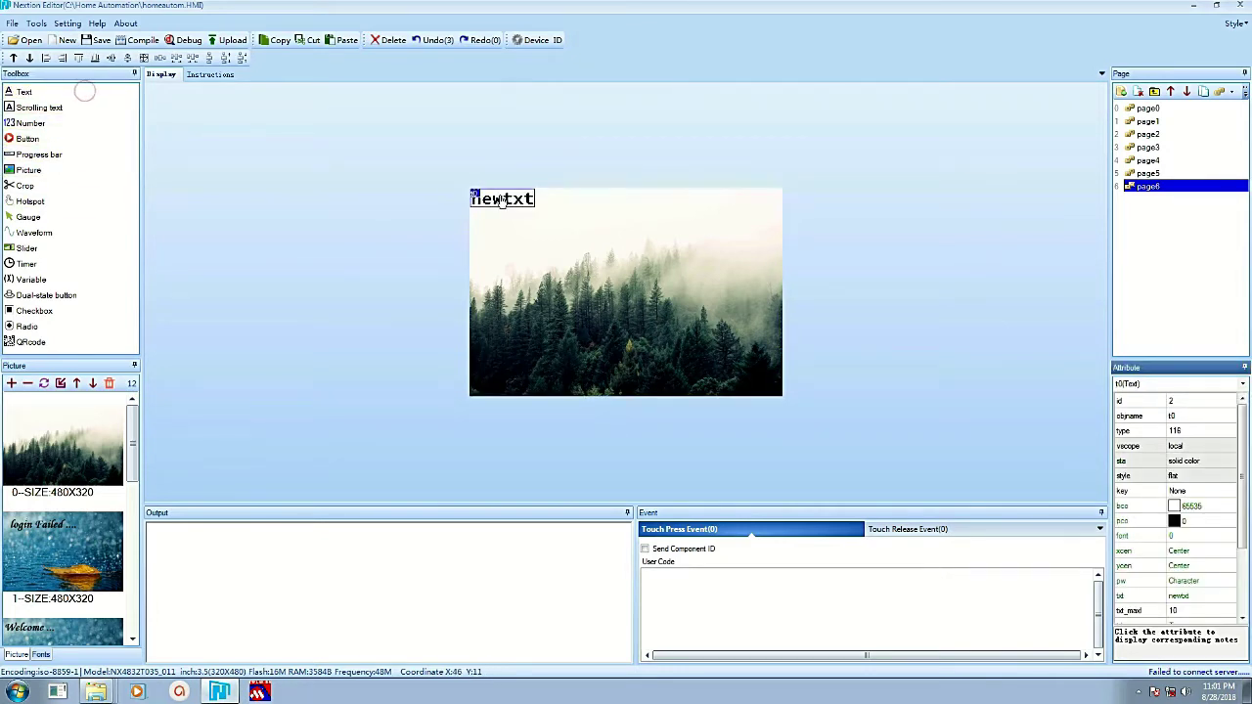
drag(499, 199, 596, 210)
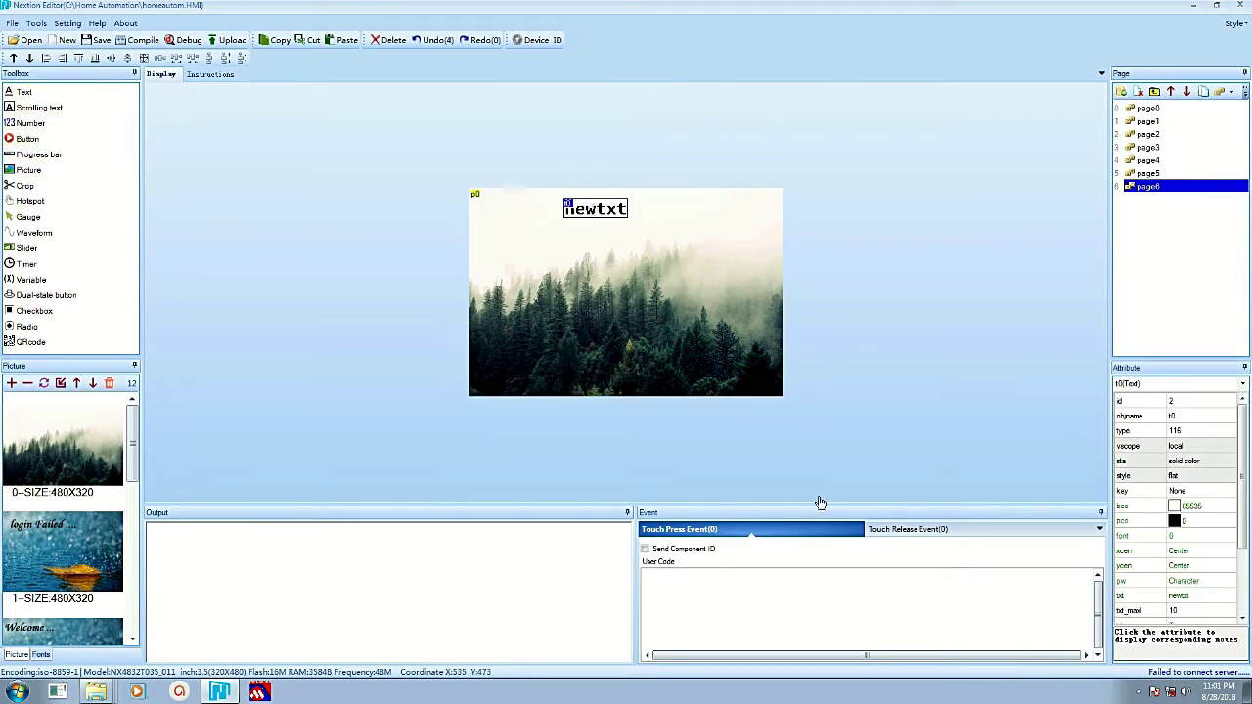
click(1177, 595)
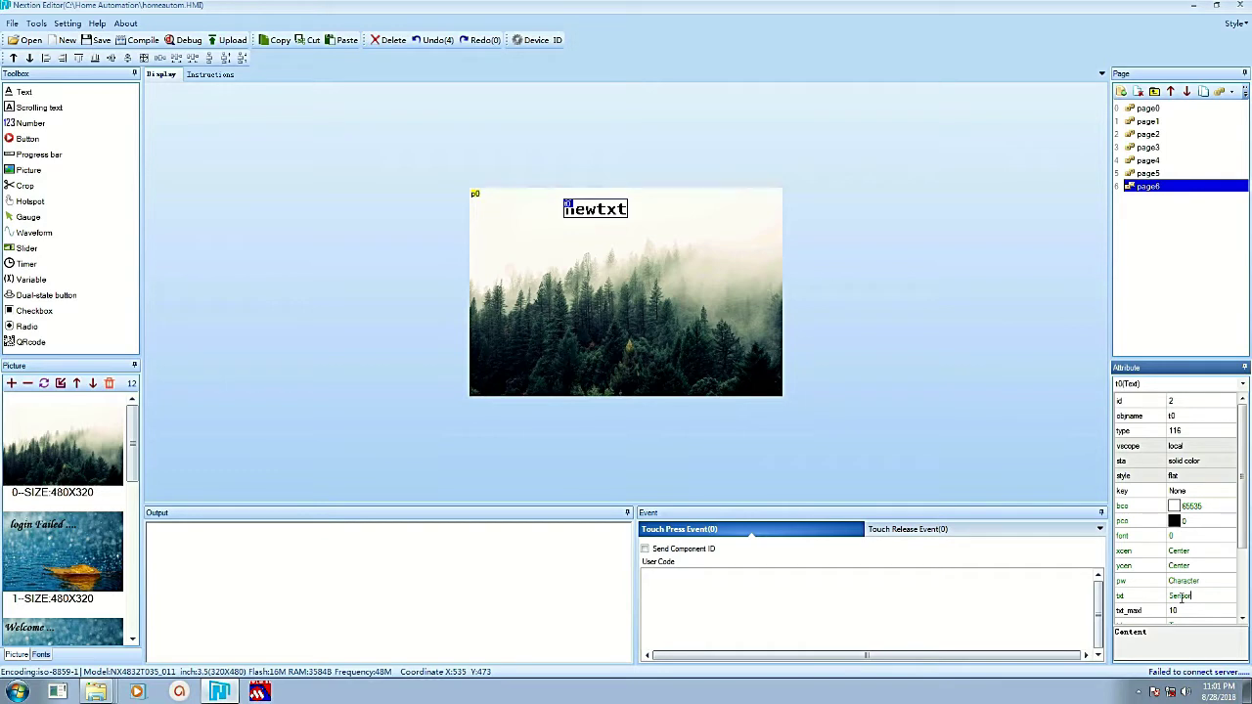
key(Return)
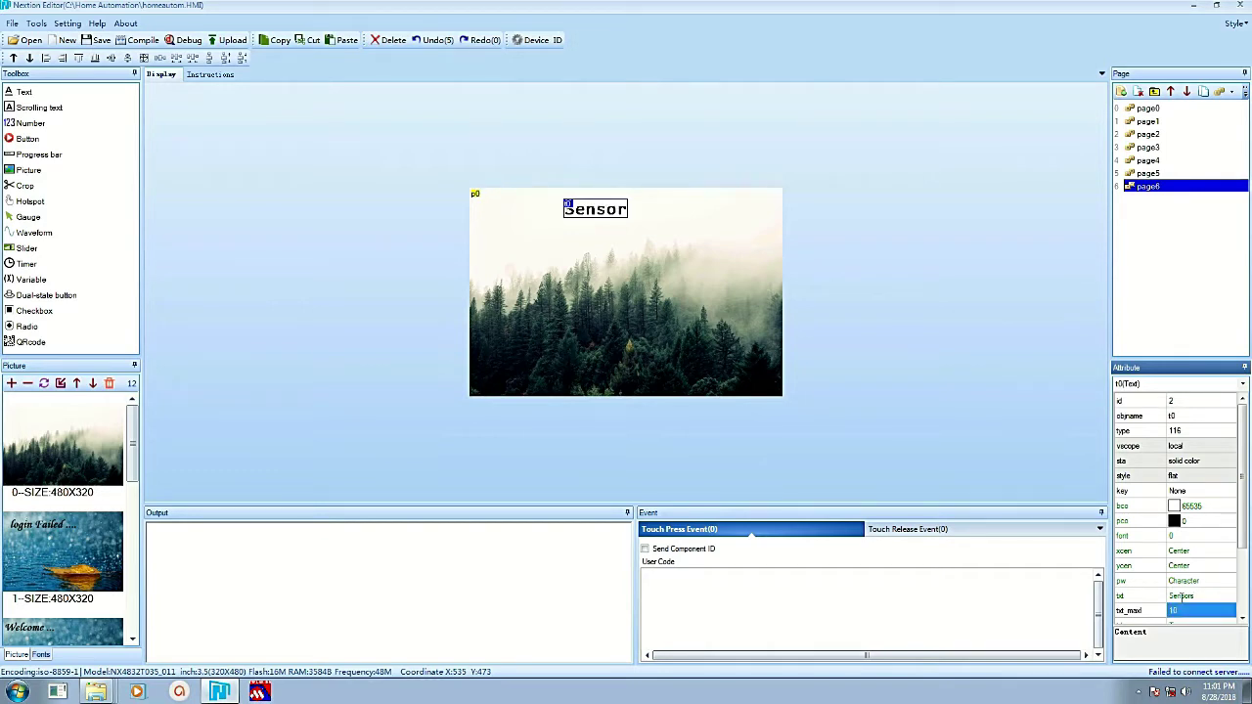
click(621, 210)
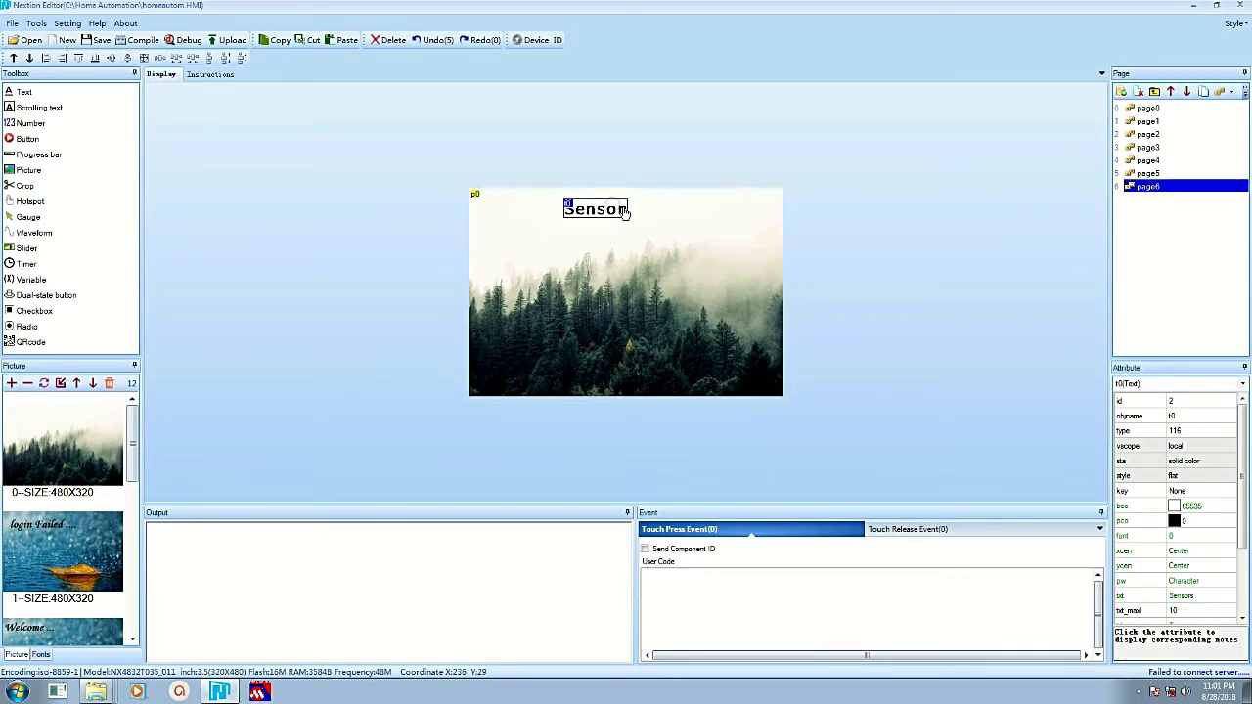
drag(627, 211, 638, 210)
Add two more text labels, t1 and t2, stacked on the left side of page6 below the Sensors heading.
click(13, 95)
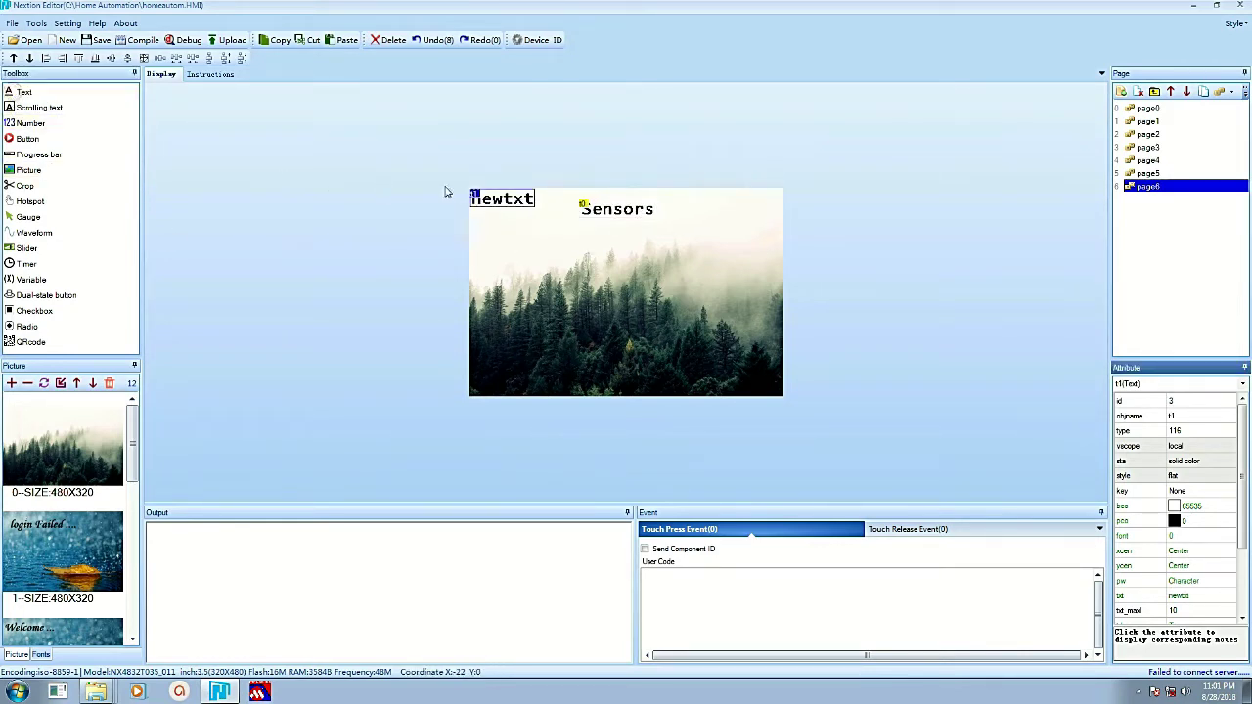
drag(488, 200, 503, 240)
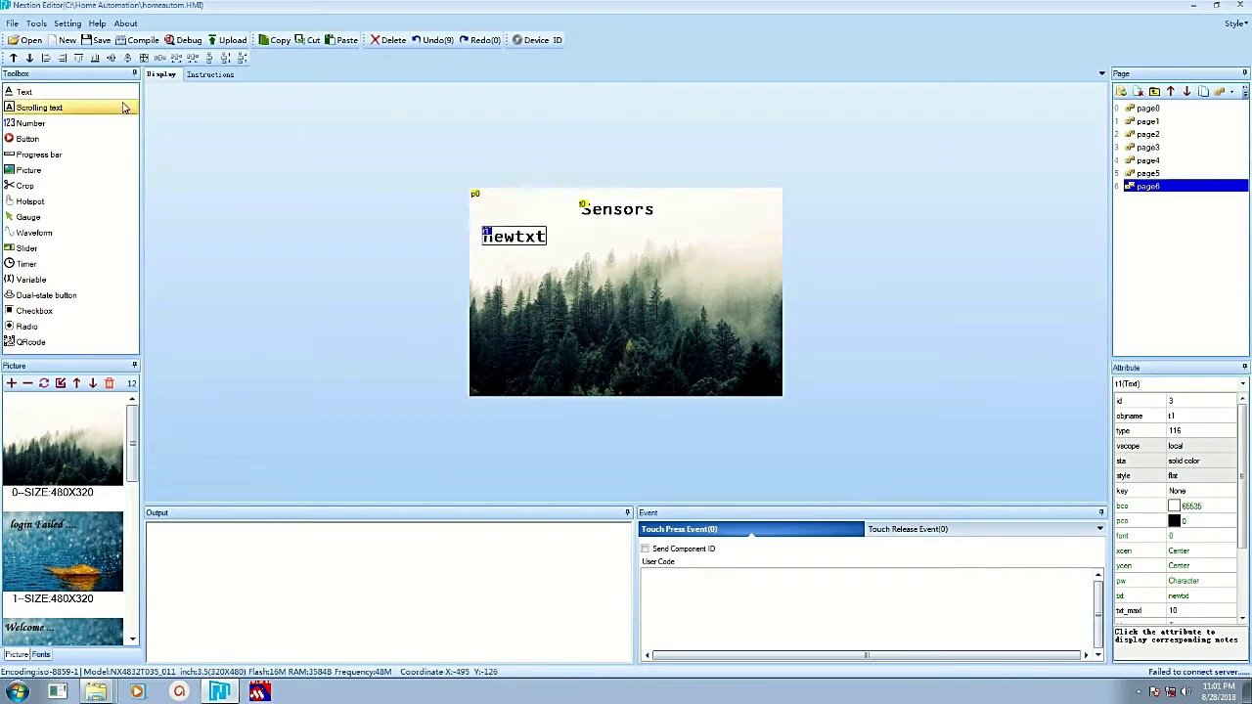
click(63, 95)
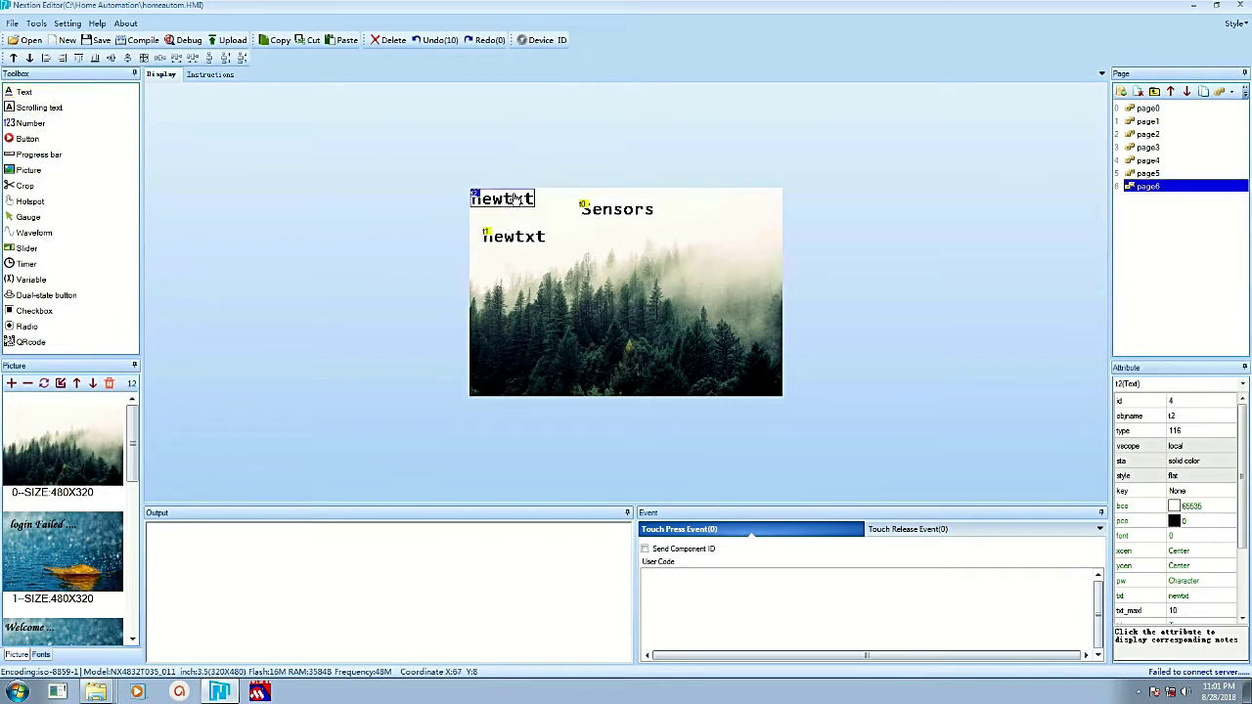
mouse_move(511, 198)
mouse_down()
mouse_move(525, 286)
mouse_move(528, 274)
mouse_up()
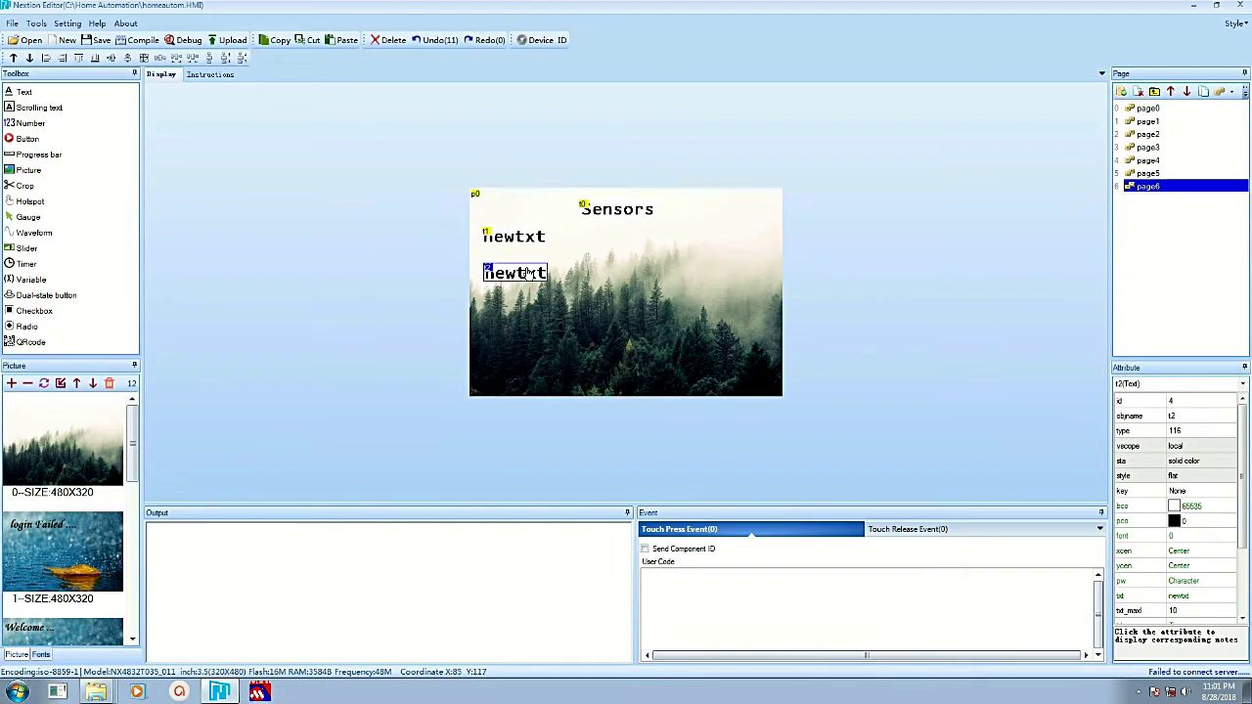
Set the maximum text length (txt_maxl) of label t1 to 20.
click(519, 243)
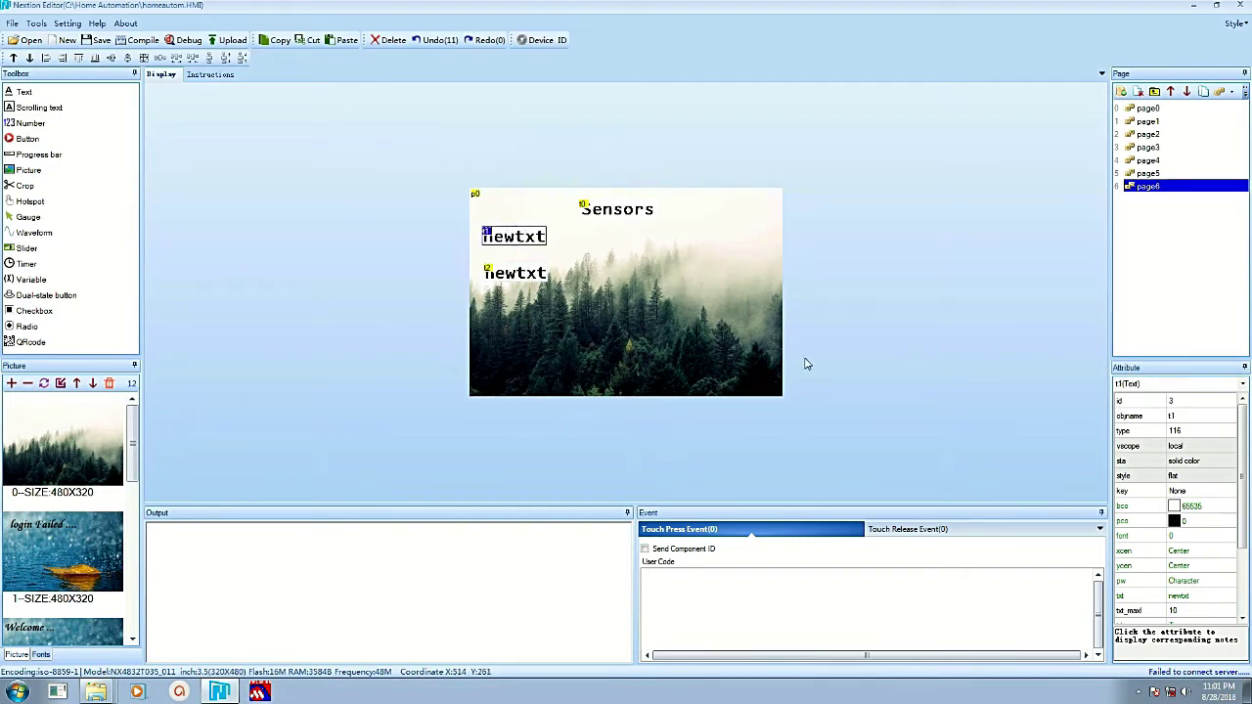
click(1216, 595)
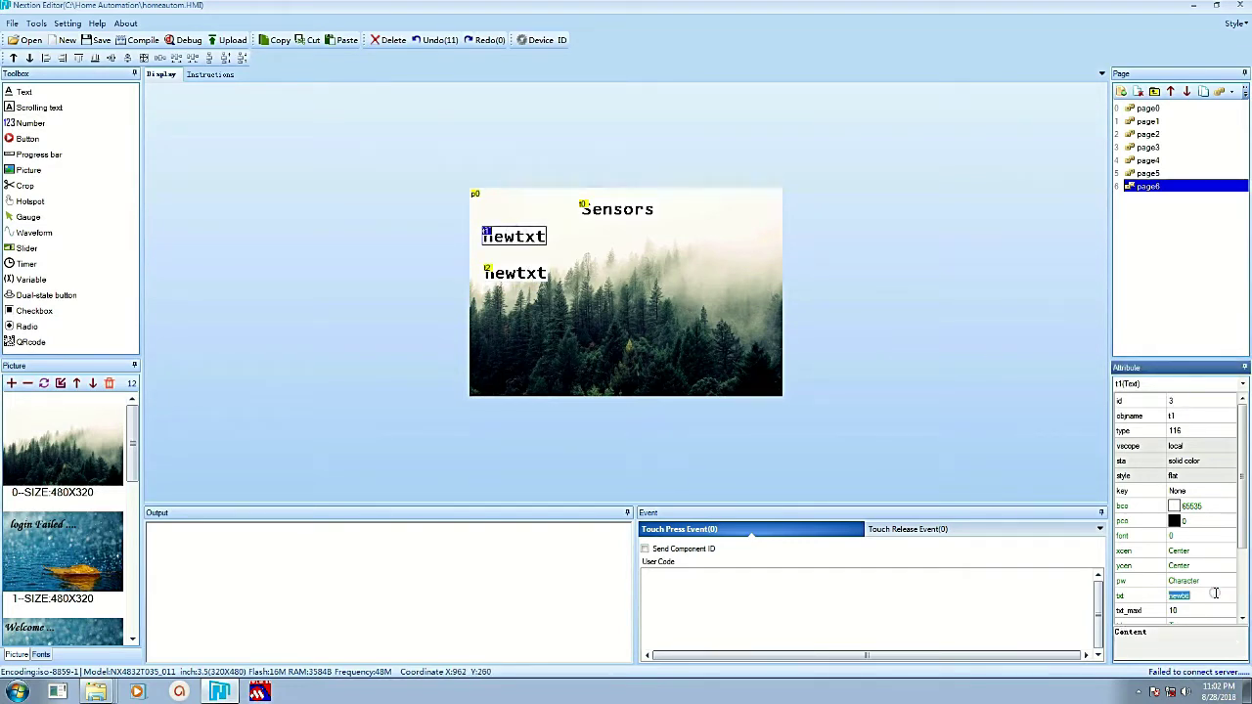
click(1204, 611)
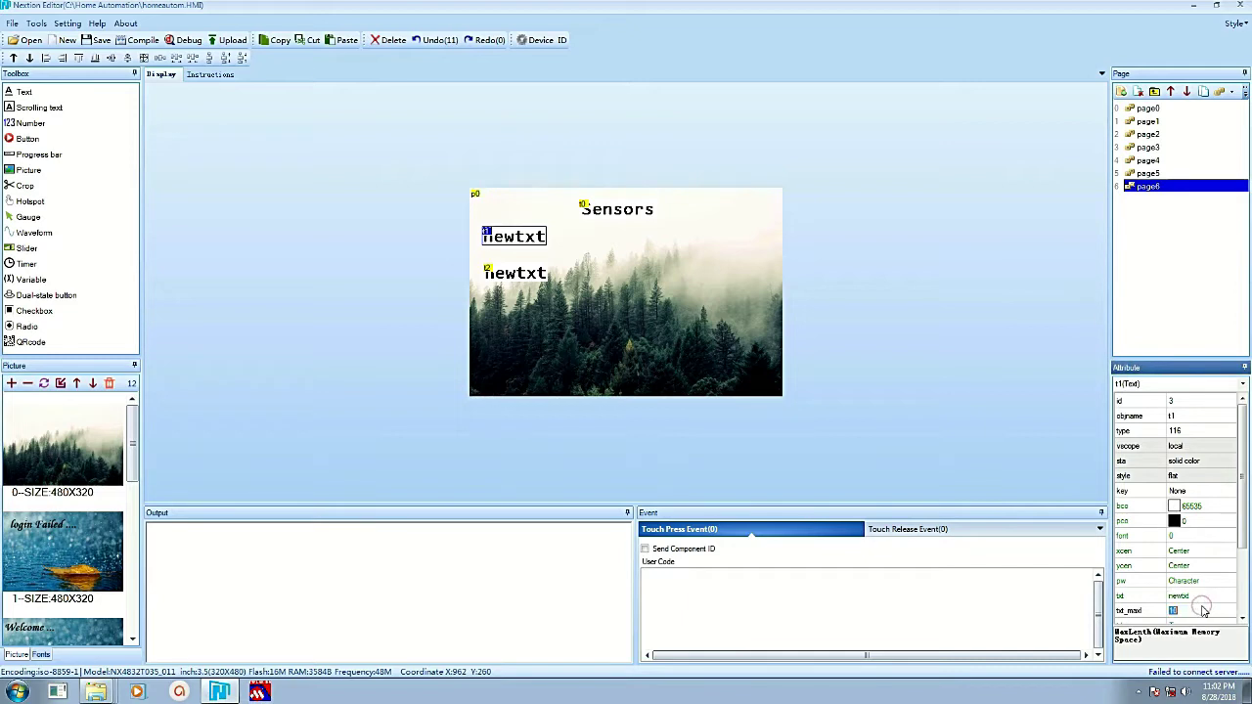
text(20)
key(Return)
key(Up)
key(Up)
key(Up)
key(Up)
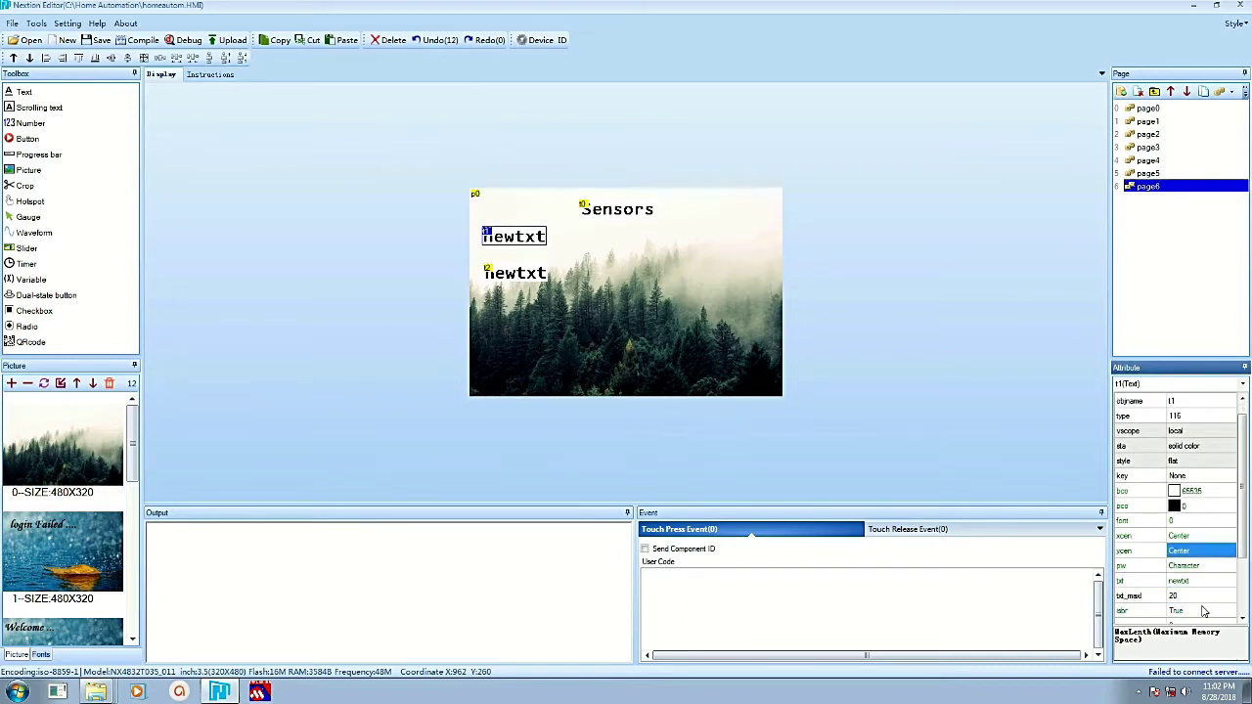
key(Down)
key(Down)
Set the text of label t1 to "Kitchen Temp" and widen the label to fit.
click(1206, 580)
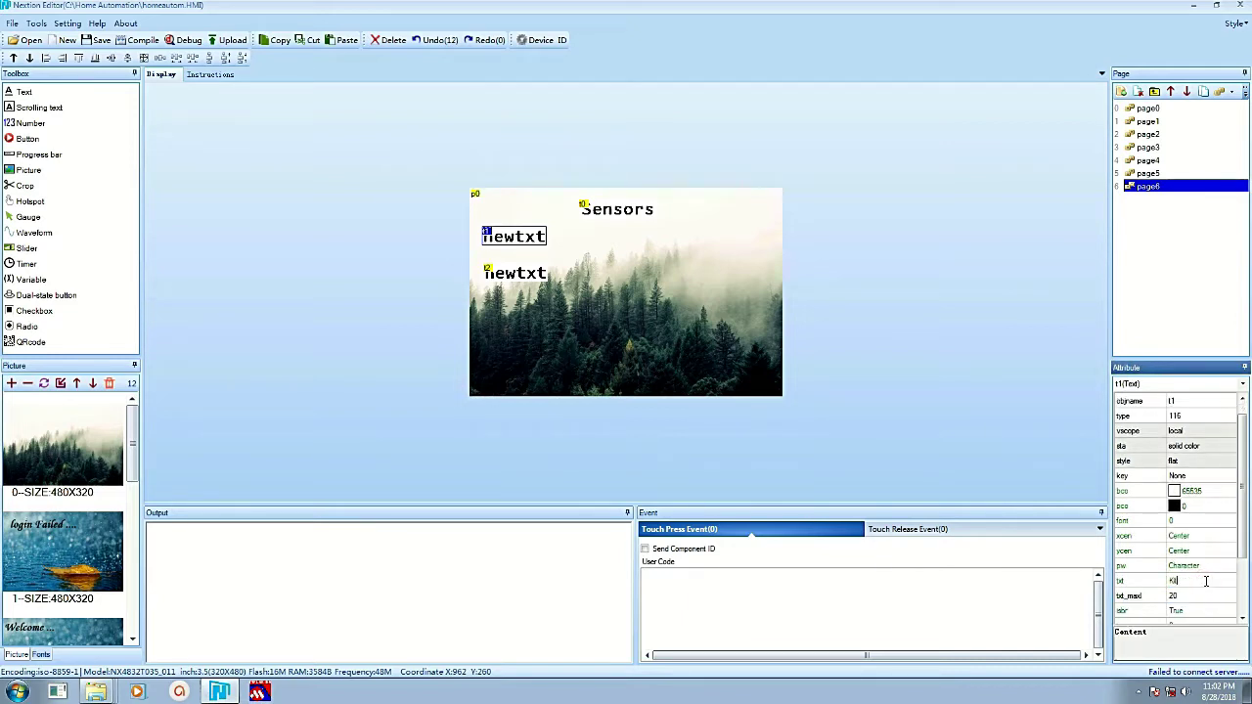
key(Return)
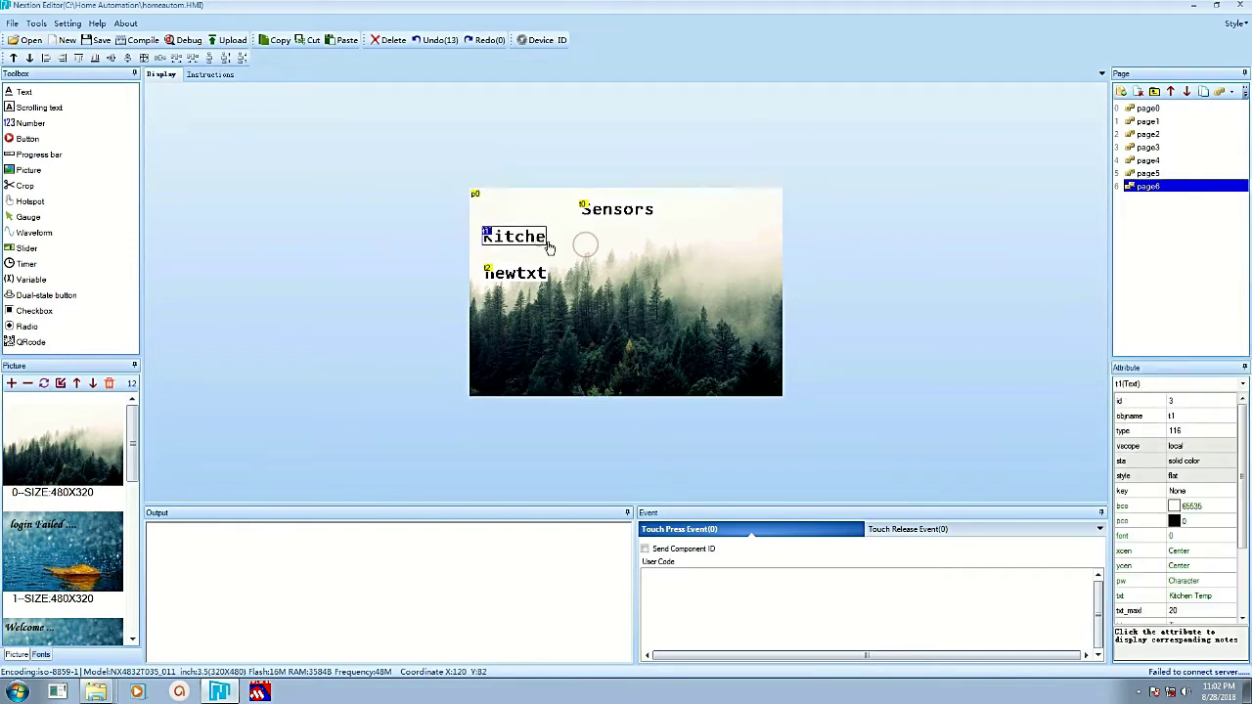
drag(546, 240, 626, 240)
Give label t2 a maximum text length of 20 and the text "Hall Temp", and widen it to match t1.
click(528, 280)
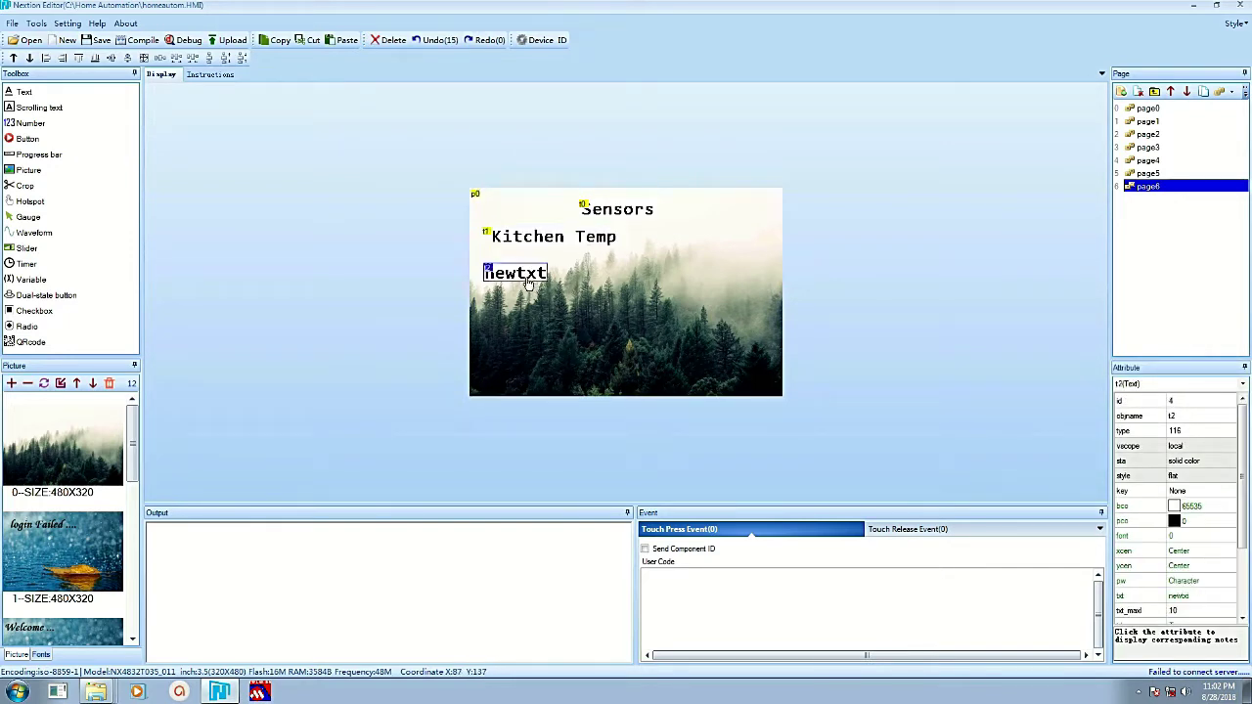
click(1210, 599)
click(1193, 612)
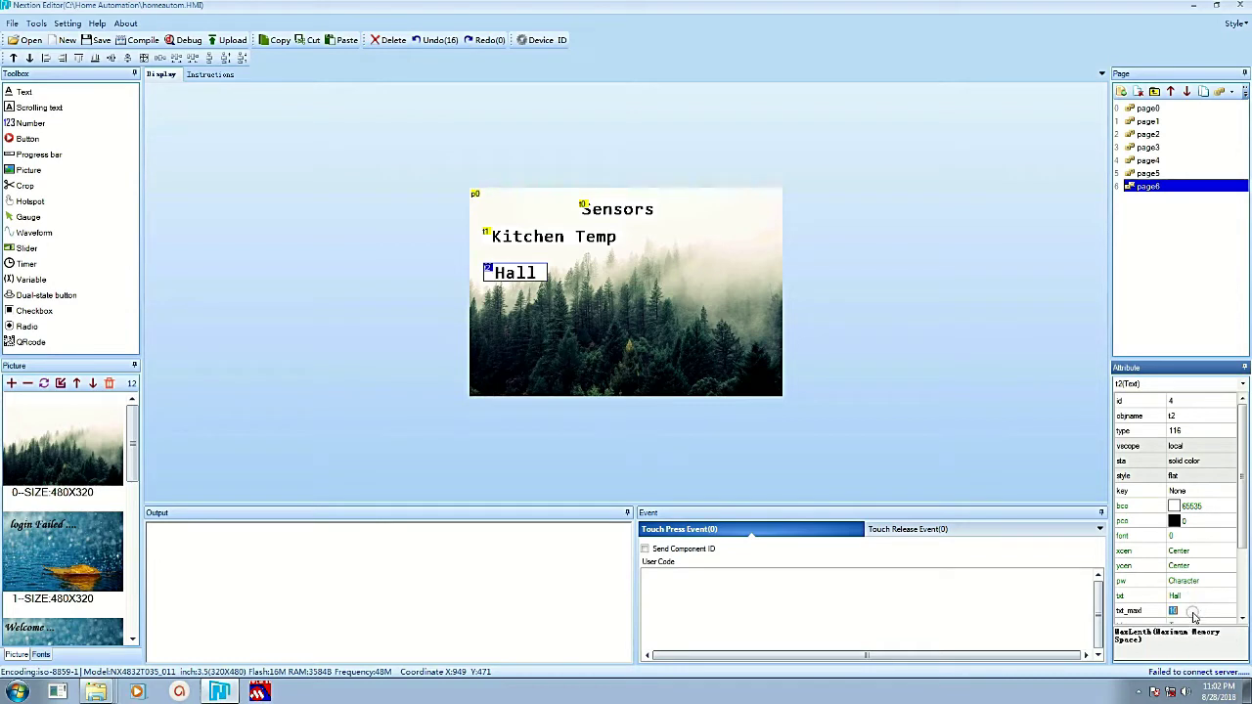
text(20)
key(Return)
click(1195, 583)
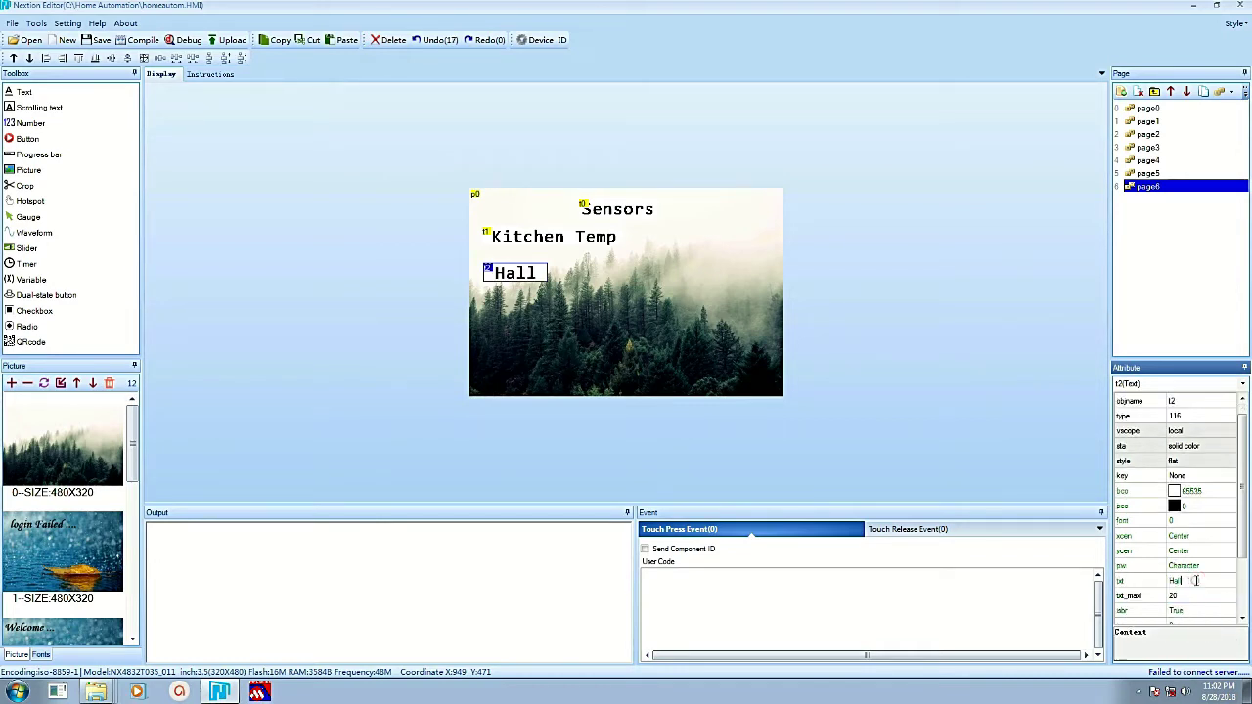
text(Temp)
key(Return)
drag(547, 273, 624, 268)
Add a label below Hall Temp with maximum text length 20 and the text "Humidity", widened to match the labels above.
click(24, 91)
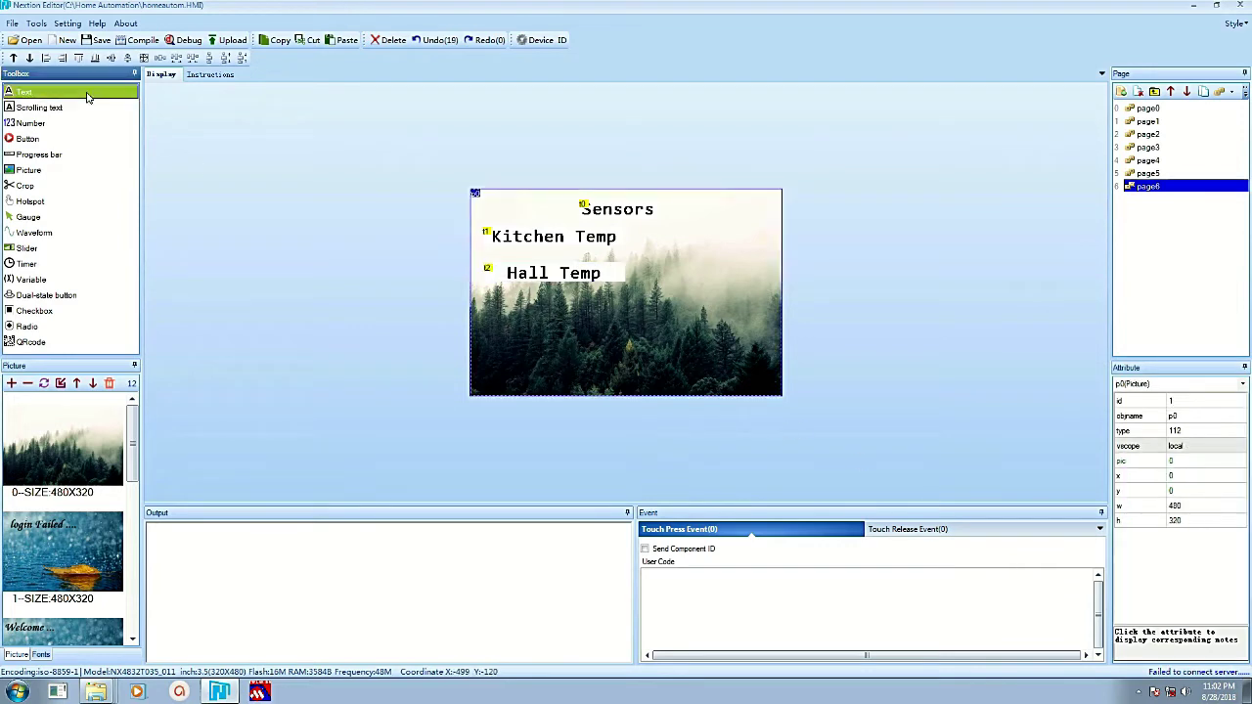
drag(494, 195, 520, 315)
click(1186, 608)
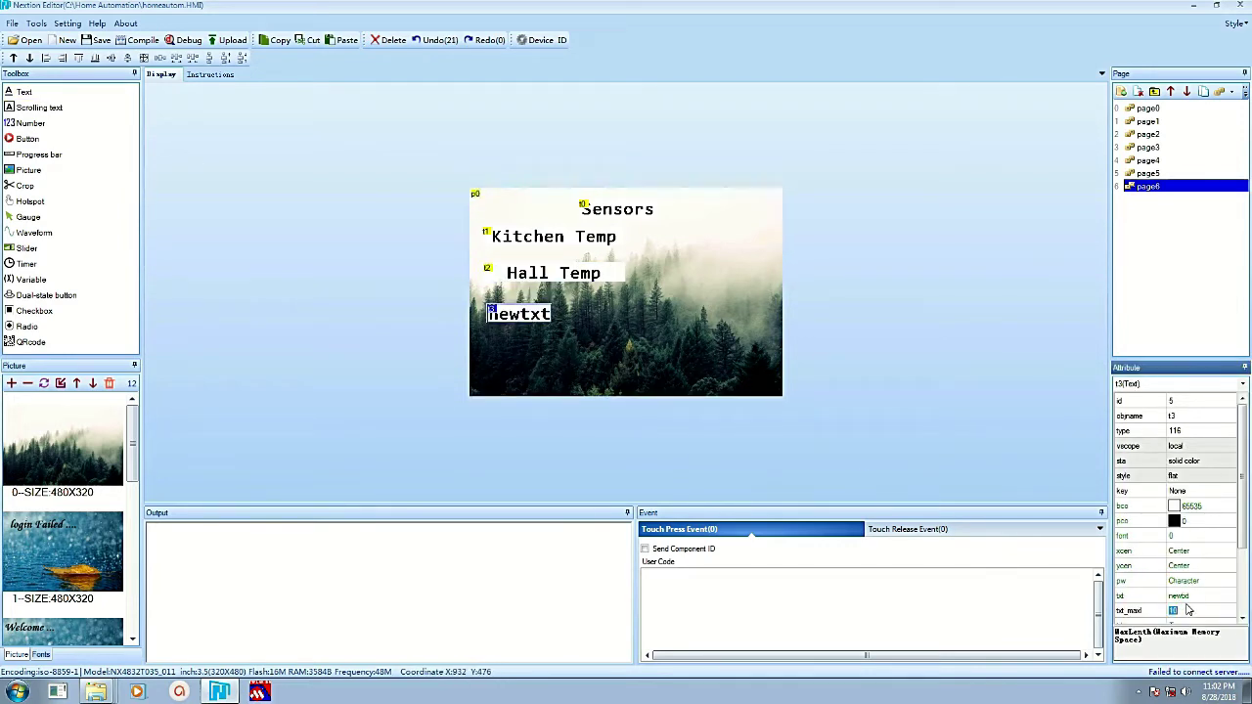
text(20)
scroll(1189, 607, down, 1)
click(1195, 580)
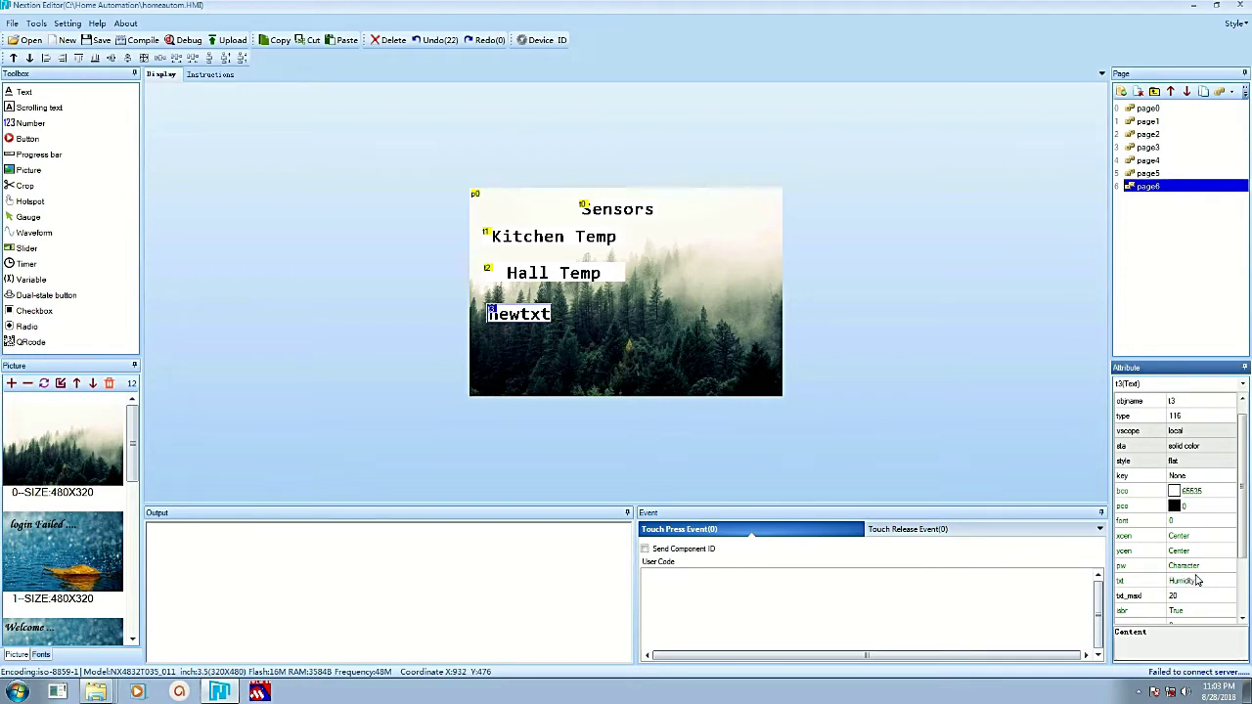
key(Return)
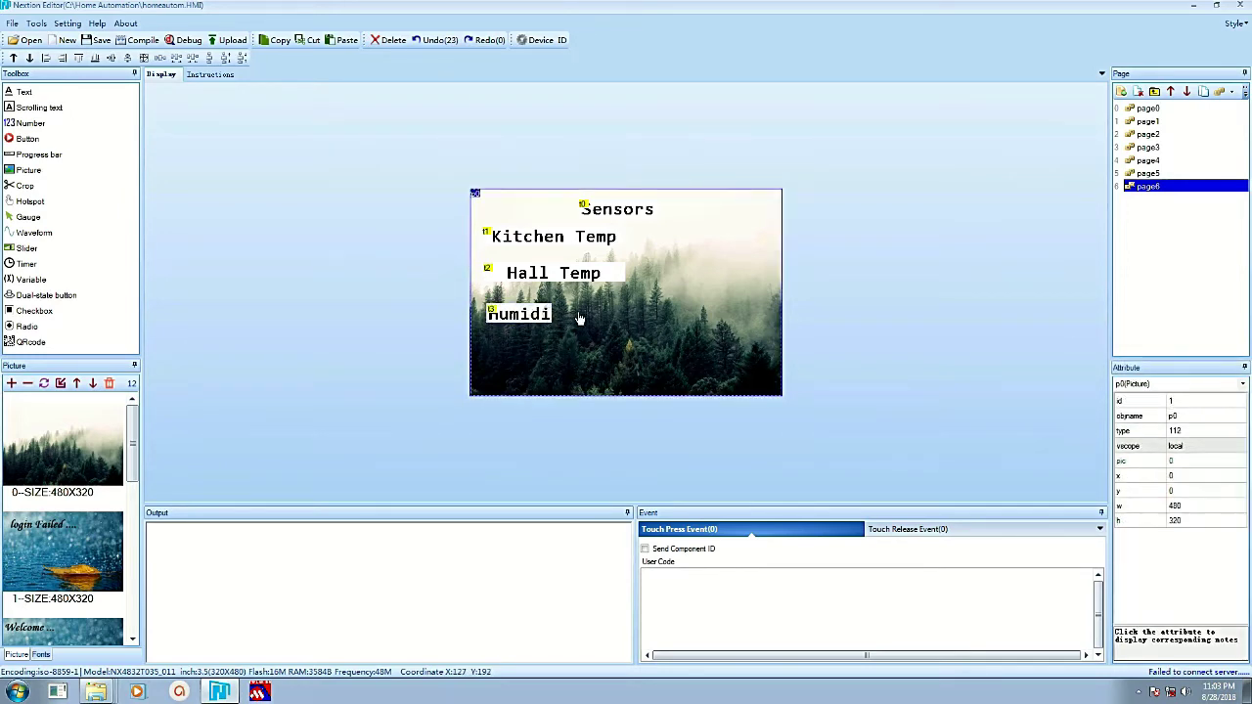
drag(552, 321, 627, 319)
click(646, 318)
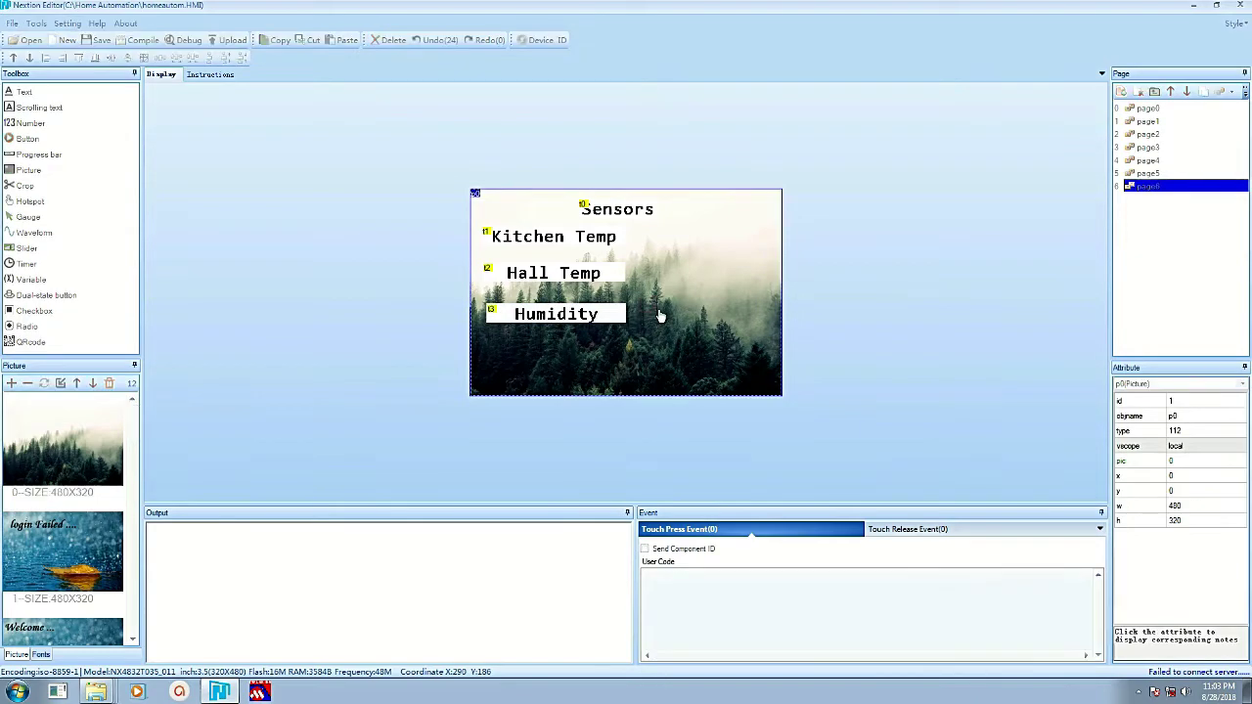
Add a new page after page6 and place a picture component on it.
click(1148, 122)
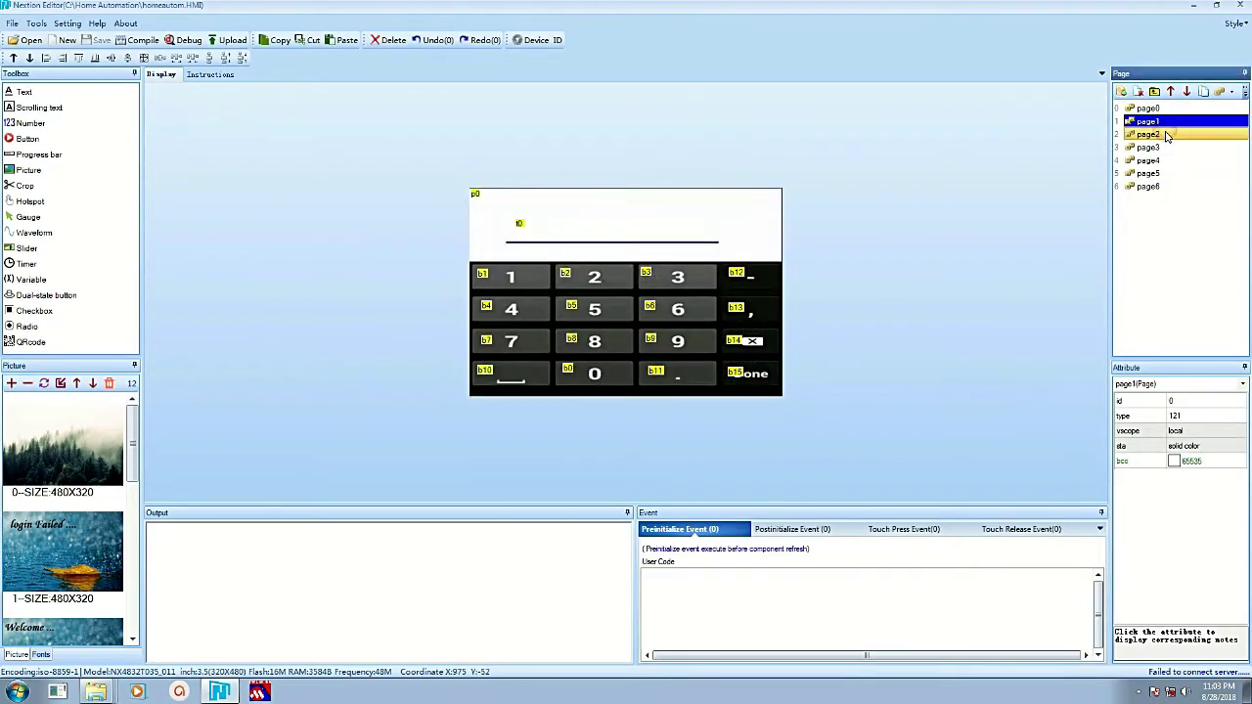
click(1148, 134)
click(1154, 160)
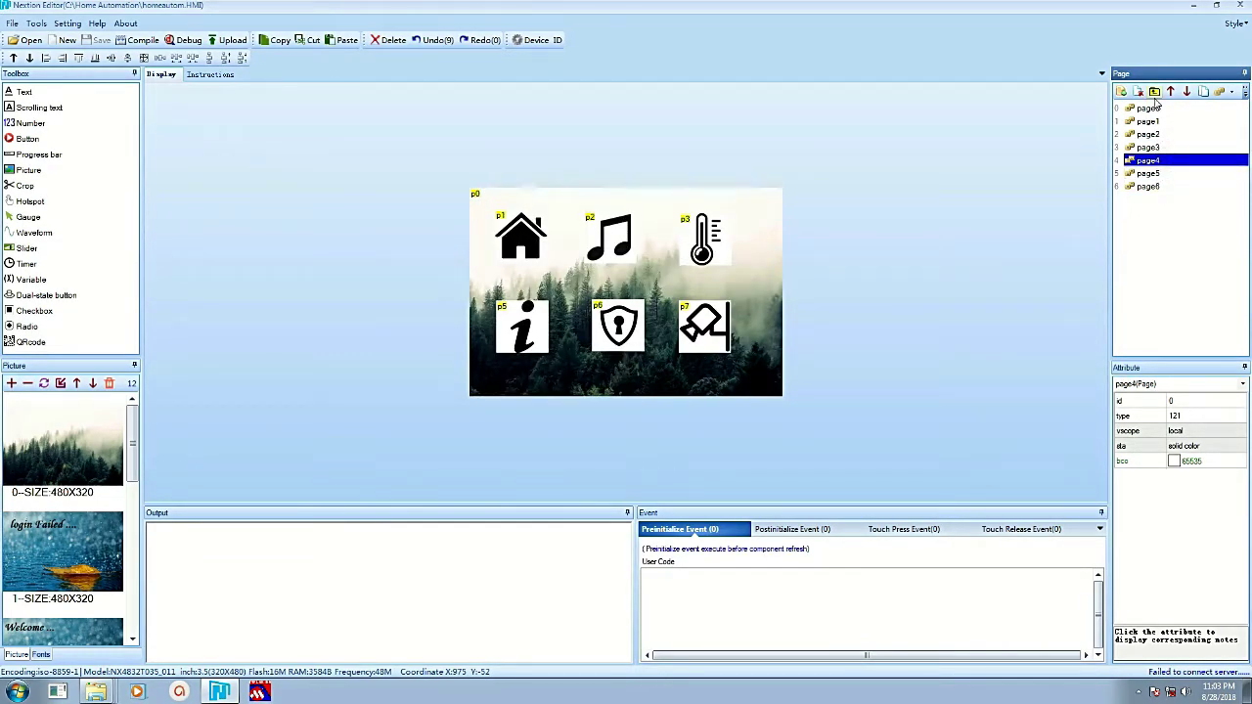
click(1122, 92)
click(29, 170)
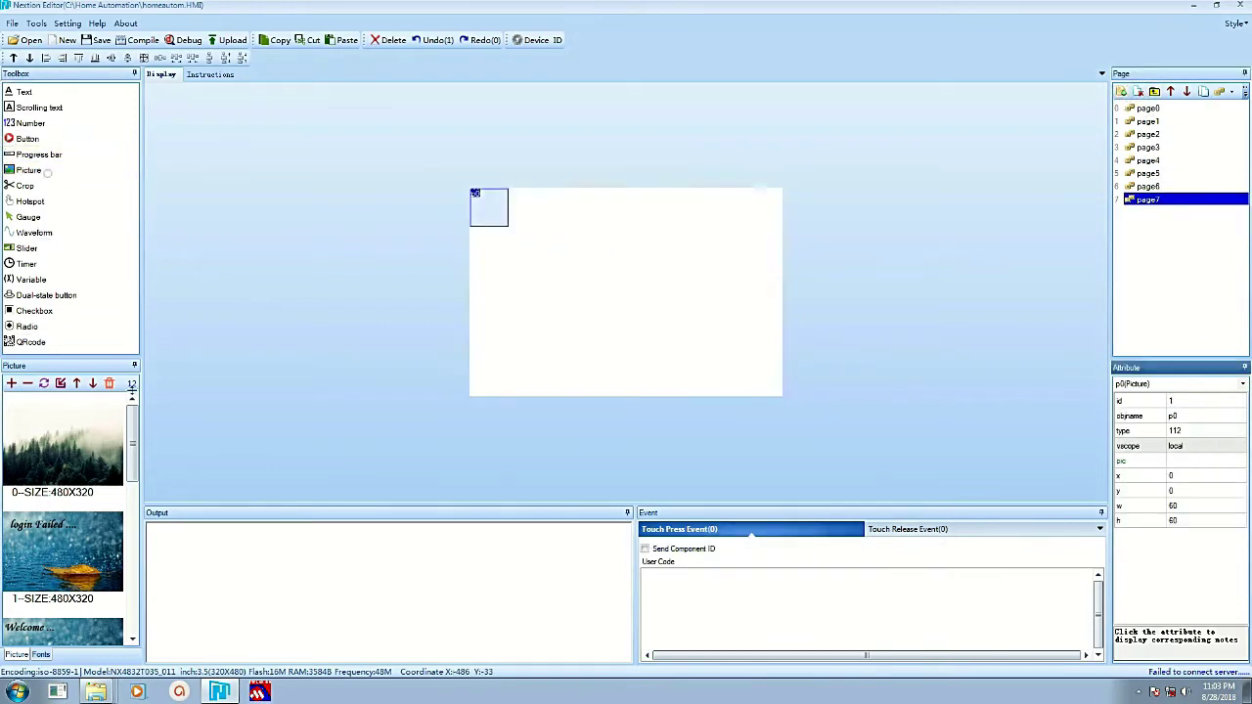
click(607, 362)
click(489, 207)
Assign the forest picture 0 (480X320) to picture component p0 on page7 as its background.
click(1206, 461)
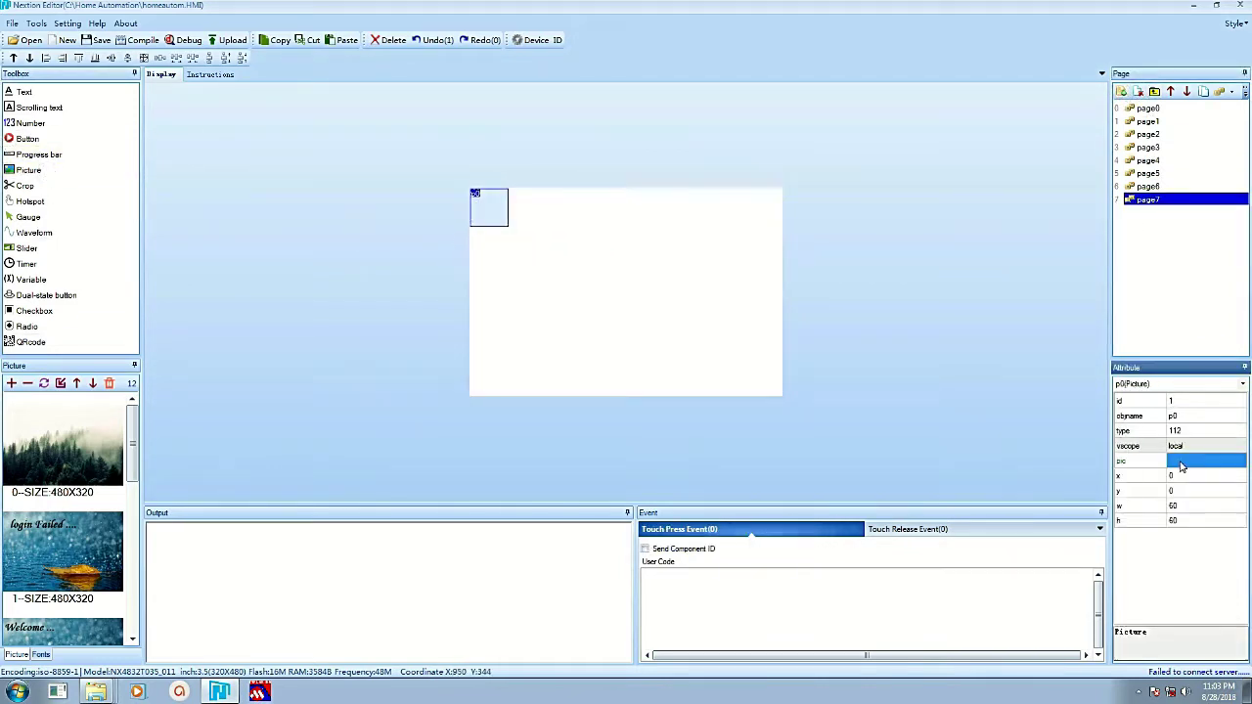
click(1206, 460)
click(672, 476)
click(640, 282)
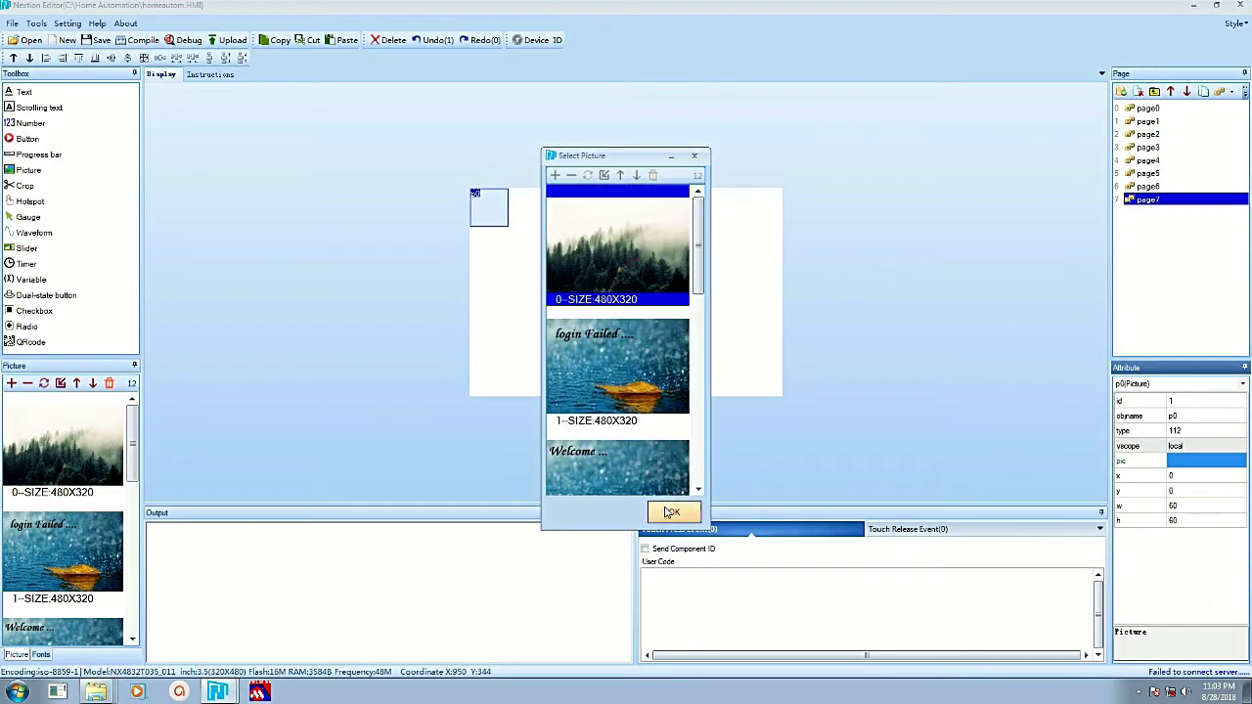
click(674, 511)
Add a text label on page7 with maximum text length 20 and the text "Security Level", and enlarge it to fit.
click(81, 99)
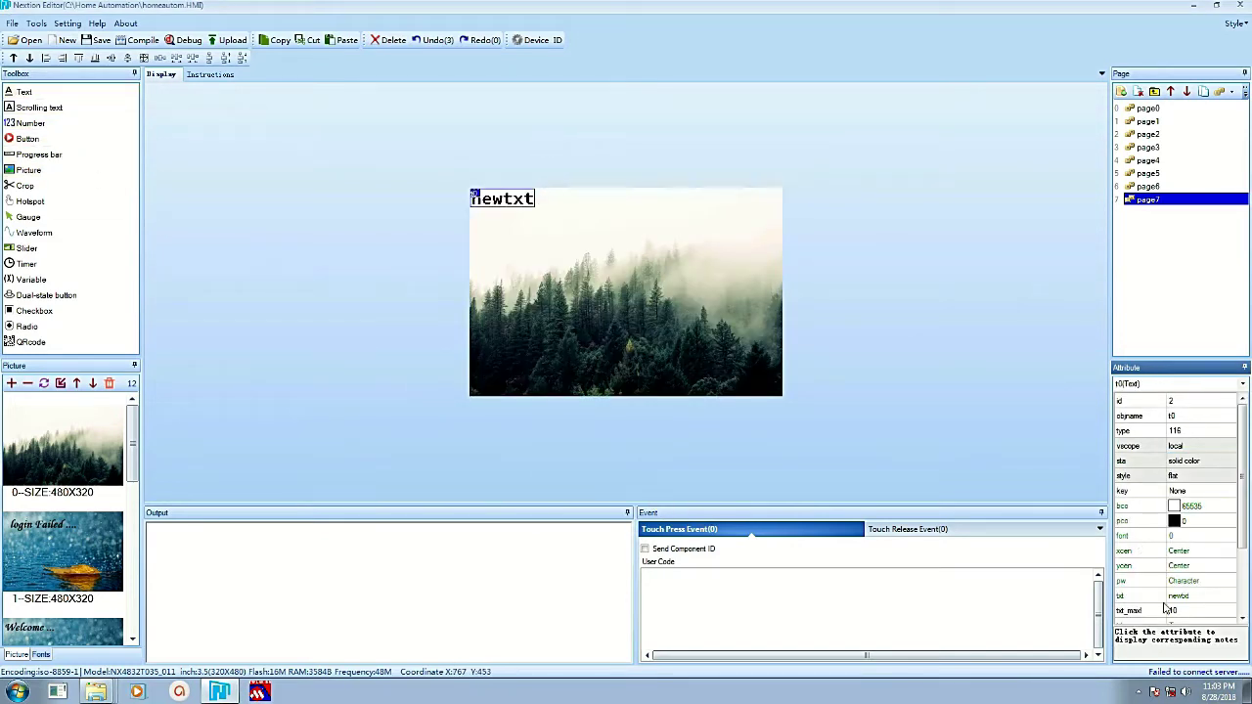
click(1205, 610)
scroll(1206, 610, down, 1)
click(1217, 580)
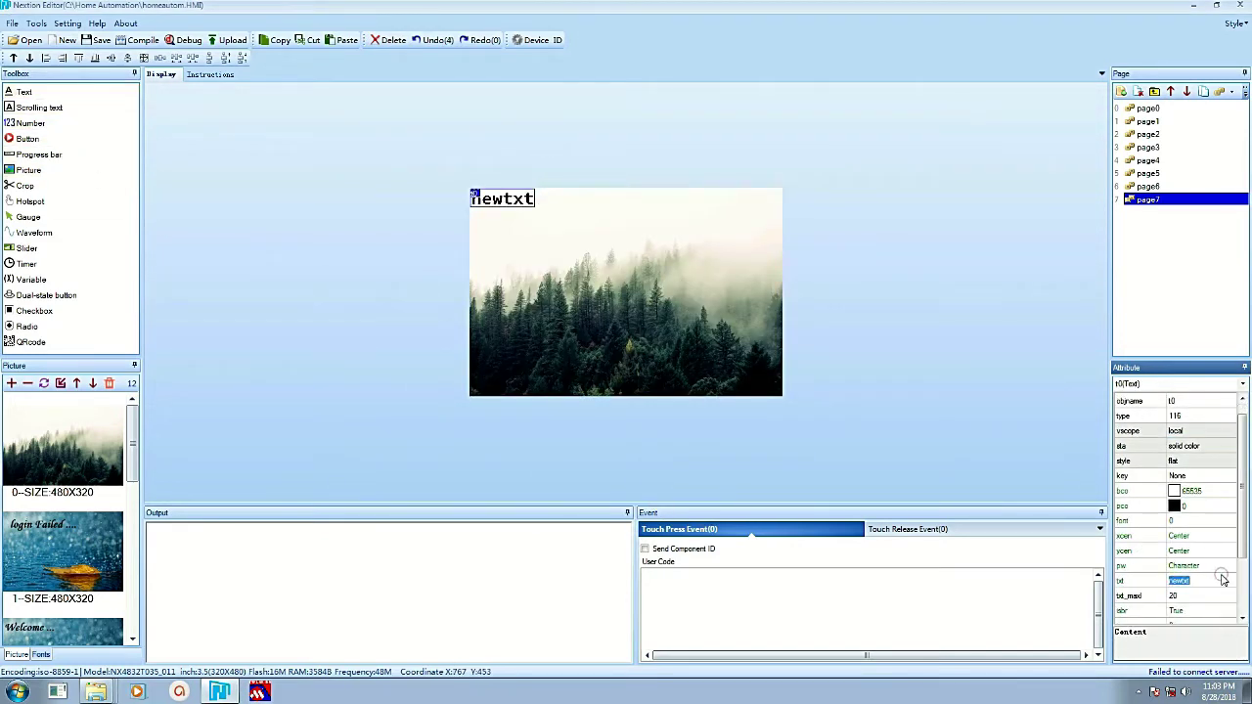
text(Security Level)
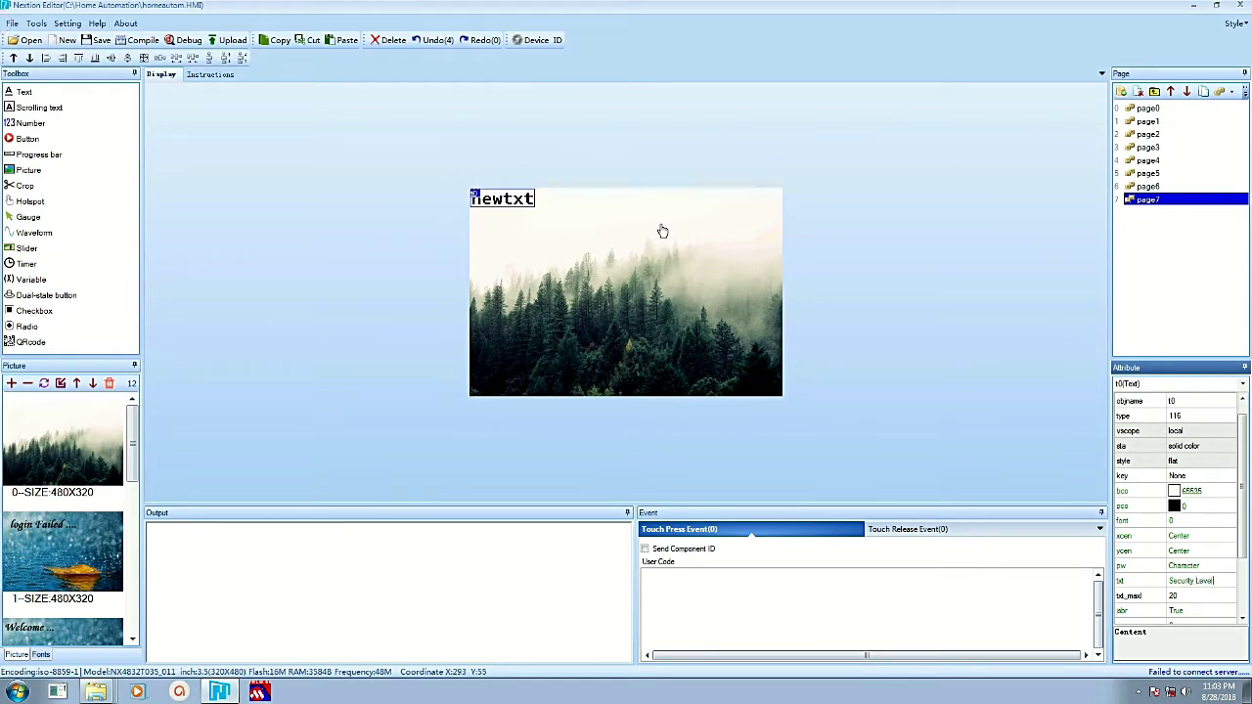
drag(536, 207, 600, 225)
drag(599, 223, 651, 217)
Compile the project from page4 and open page3, the login Failed page.
click(1185, 185)
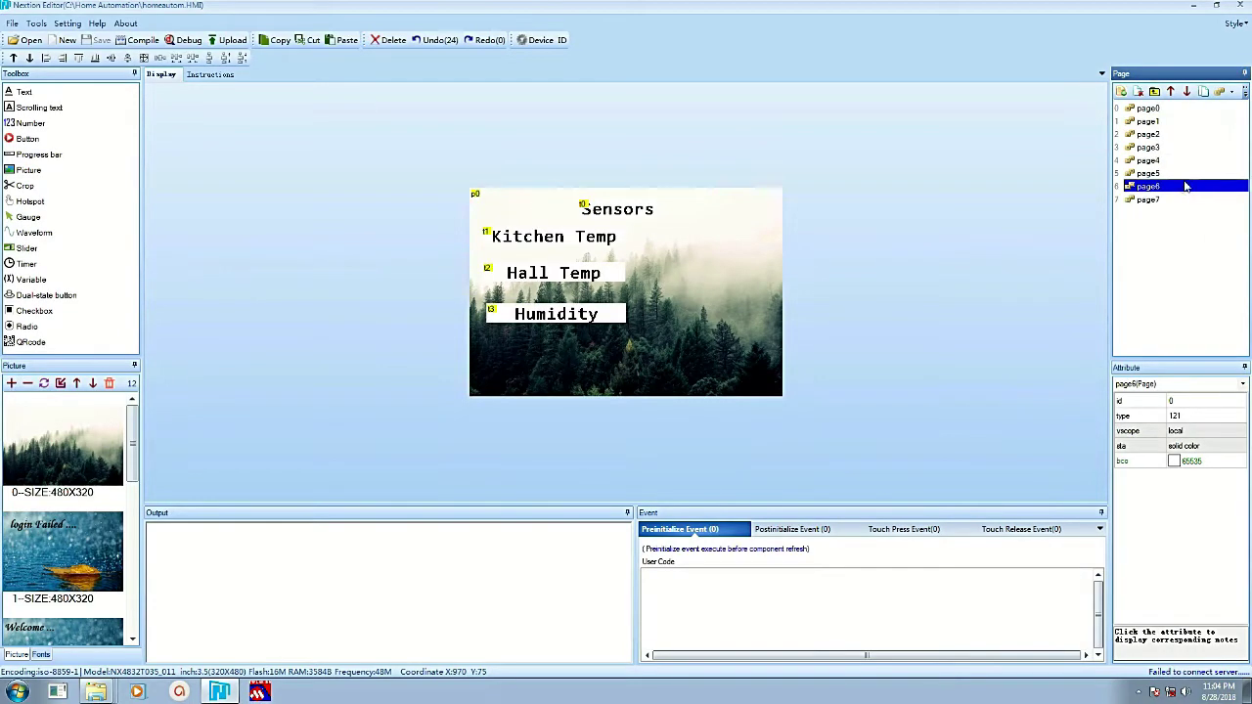
click(1185, 173)
click(1185, 160)
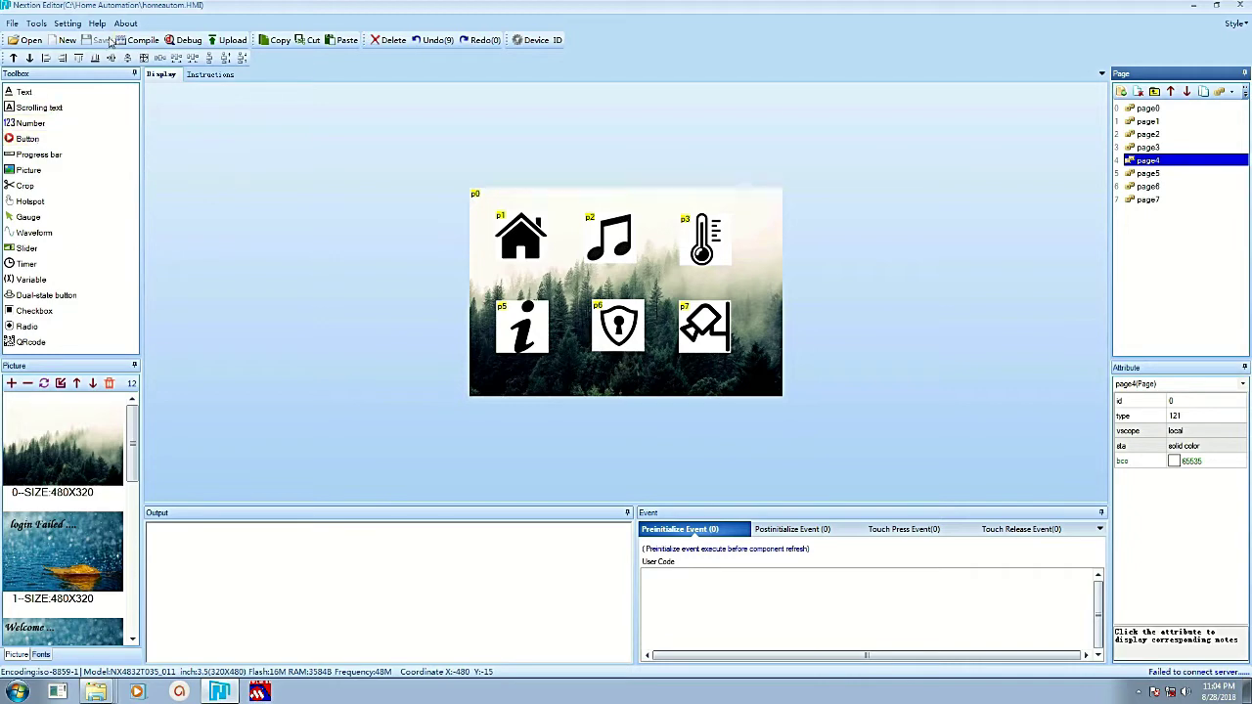
click(139, 40)
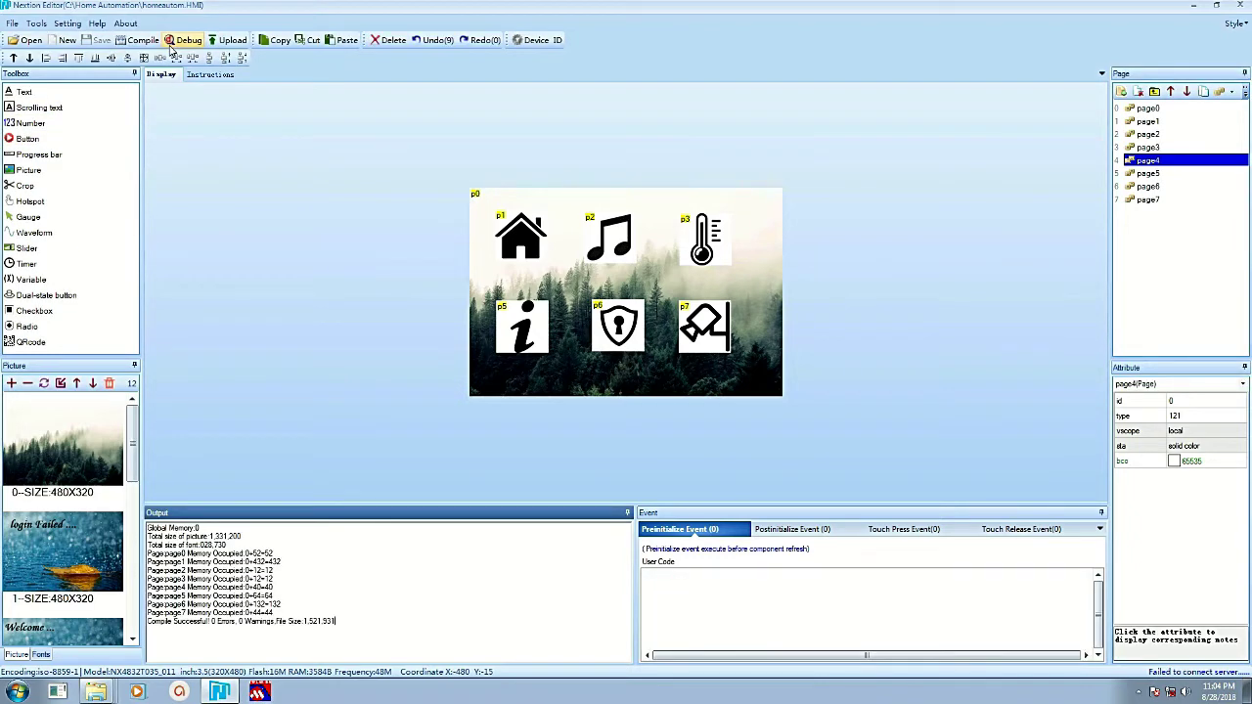
click(1217, 147)
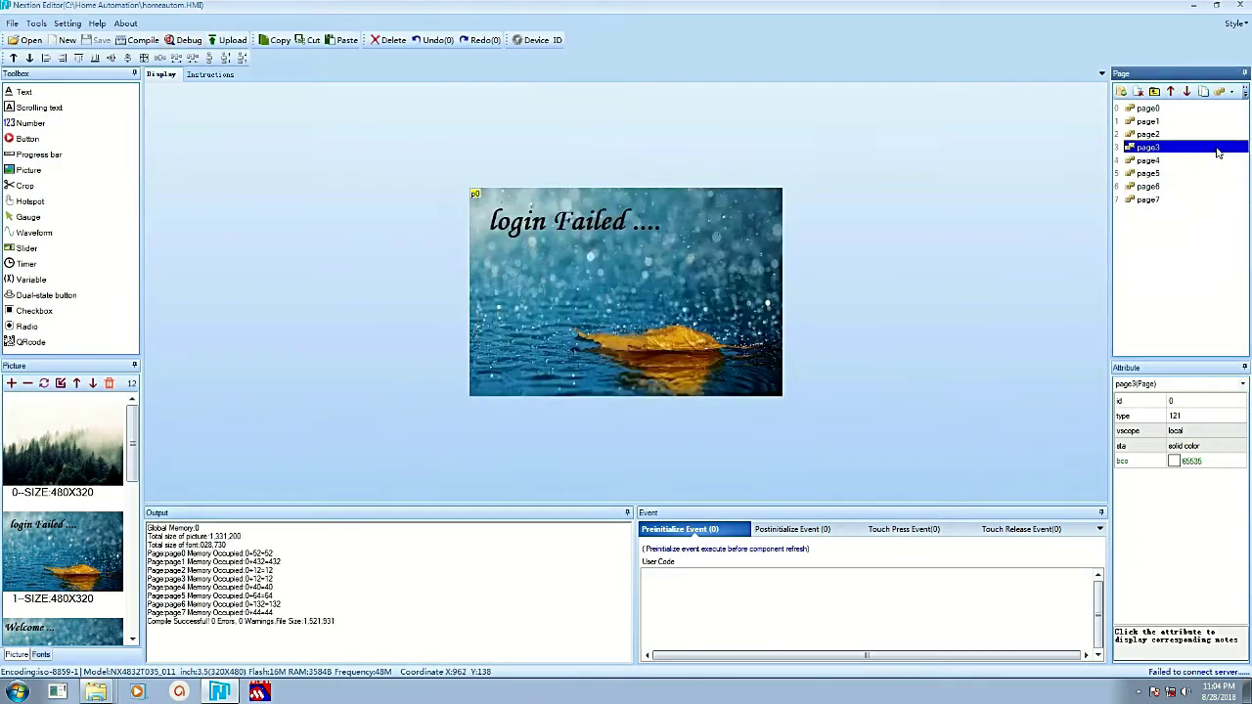
Open page2, the Welcome page, and add a timer component to it.
click(1217, 135)
click(673, 275)
click(396, 323)
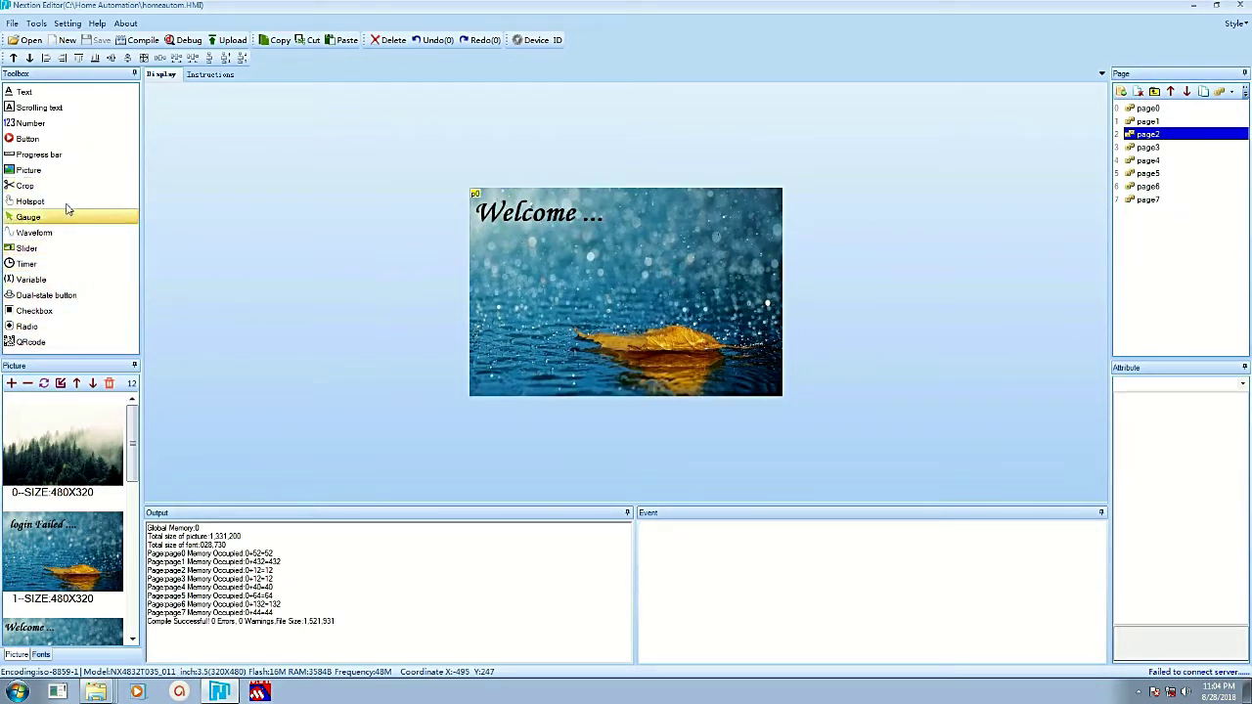
click(71, 272)
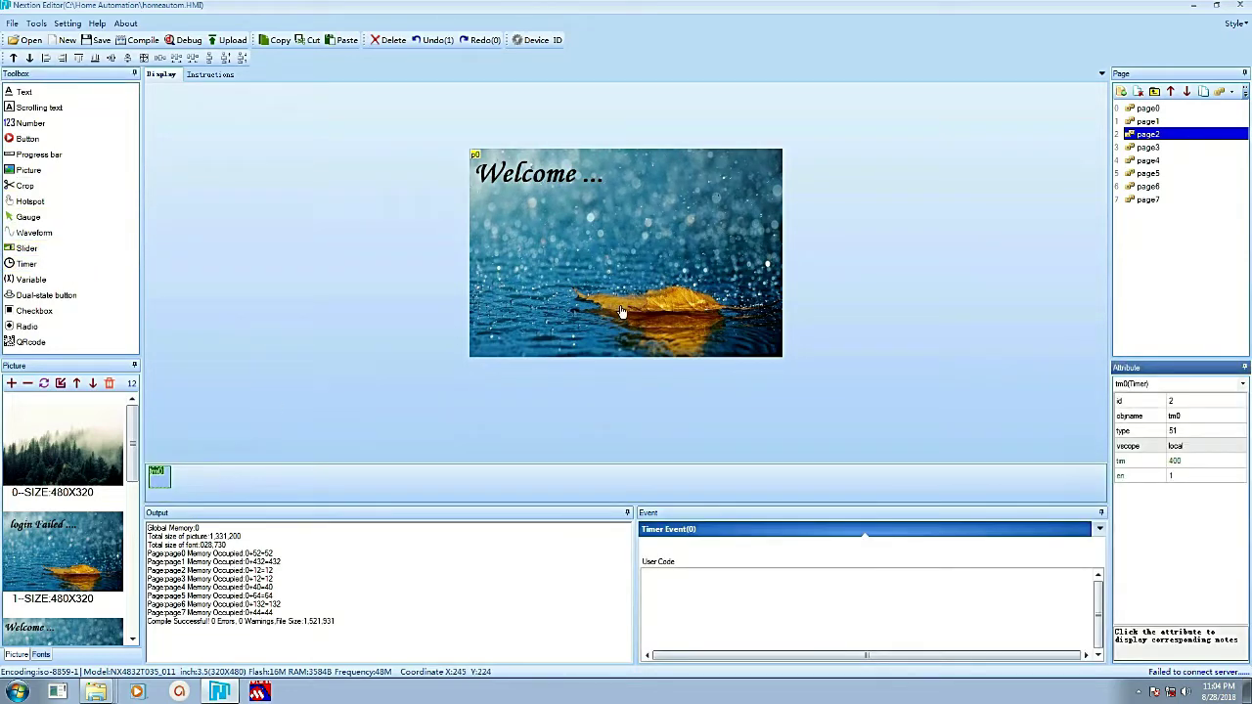
Write the code "tm0.en=1" in page2's preinitialize event to enable the timer.
click(659, 267)
click(1147, 121)
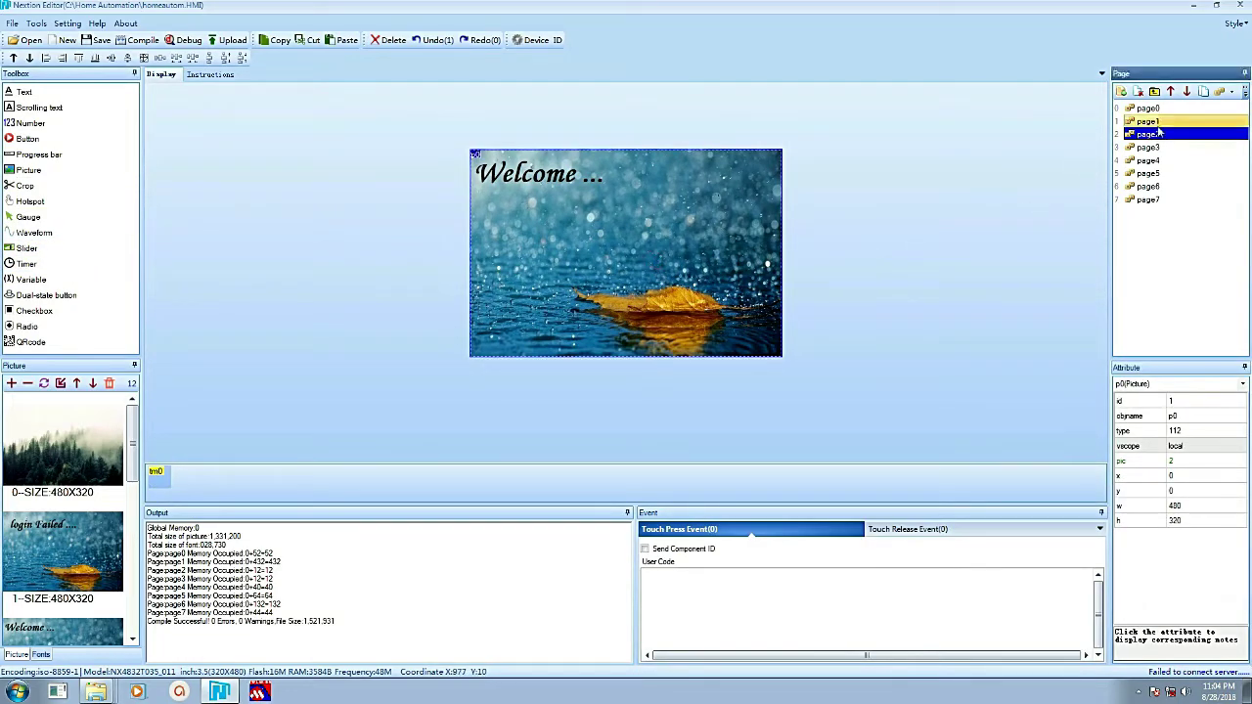
click(1147, 134)
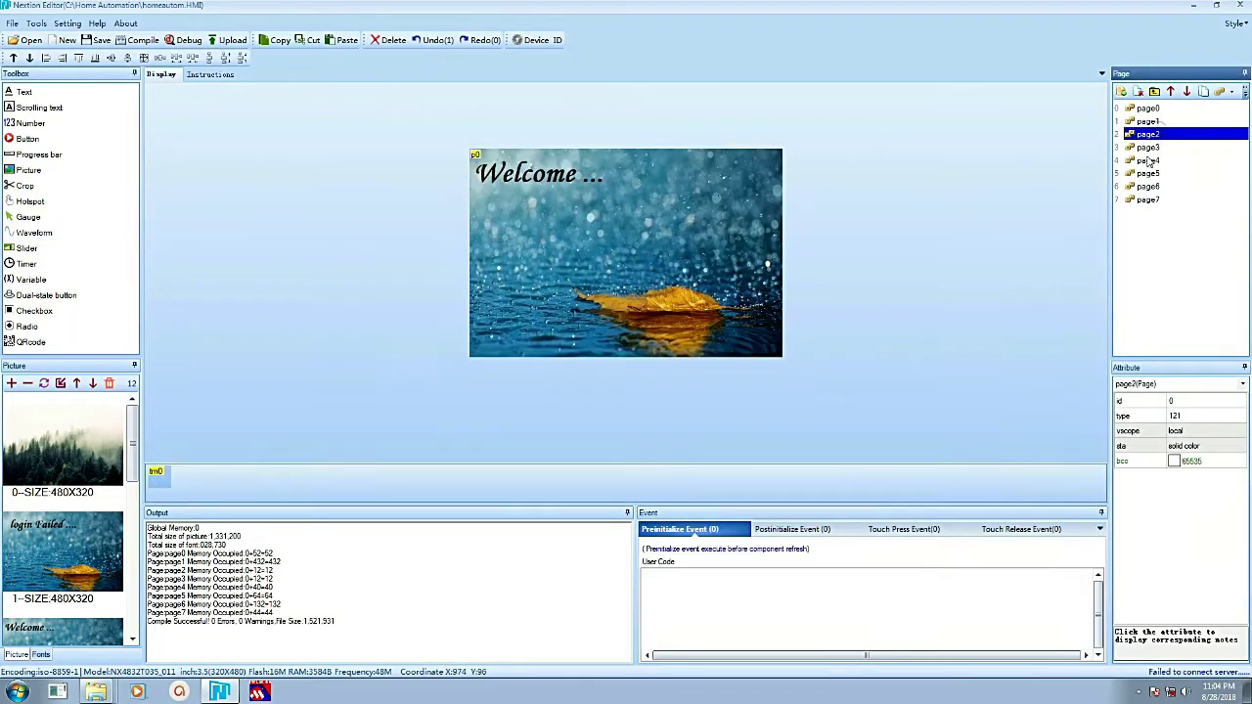
click(796, 587)
text(tm)
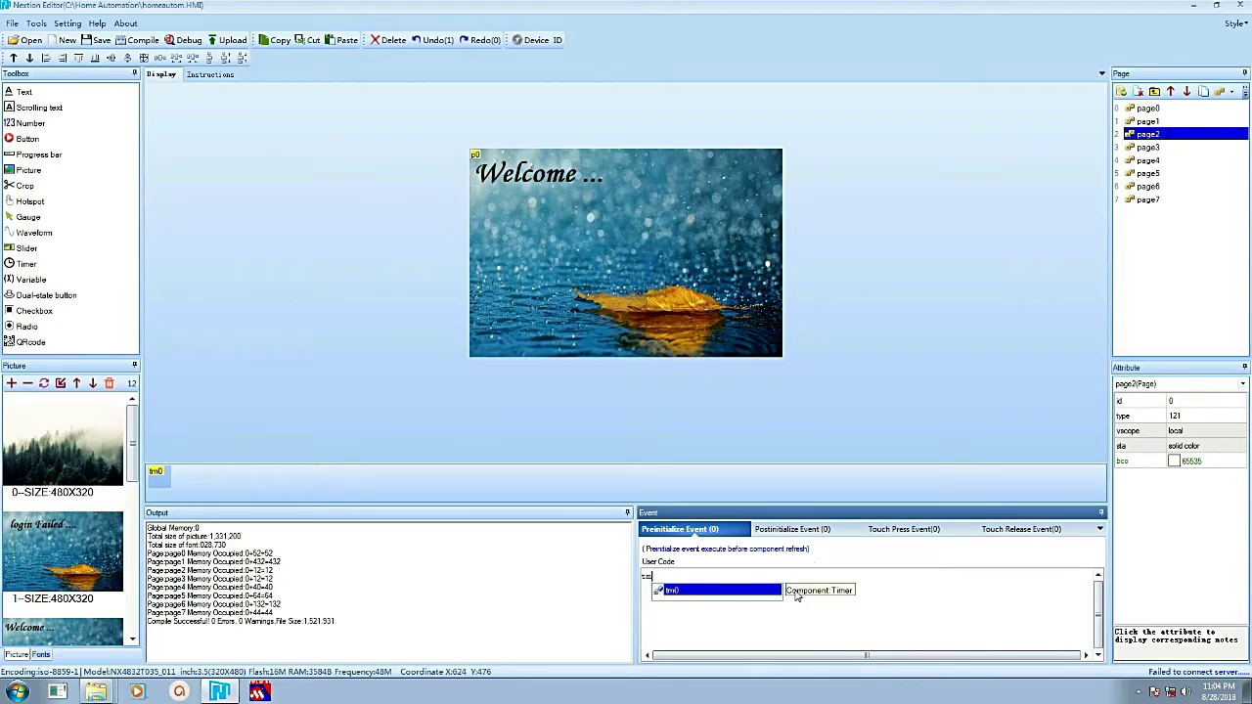
text(0.en =)
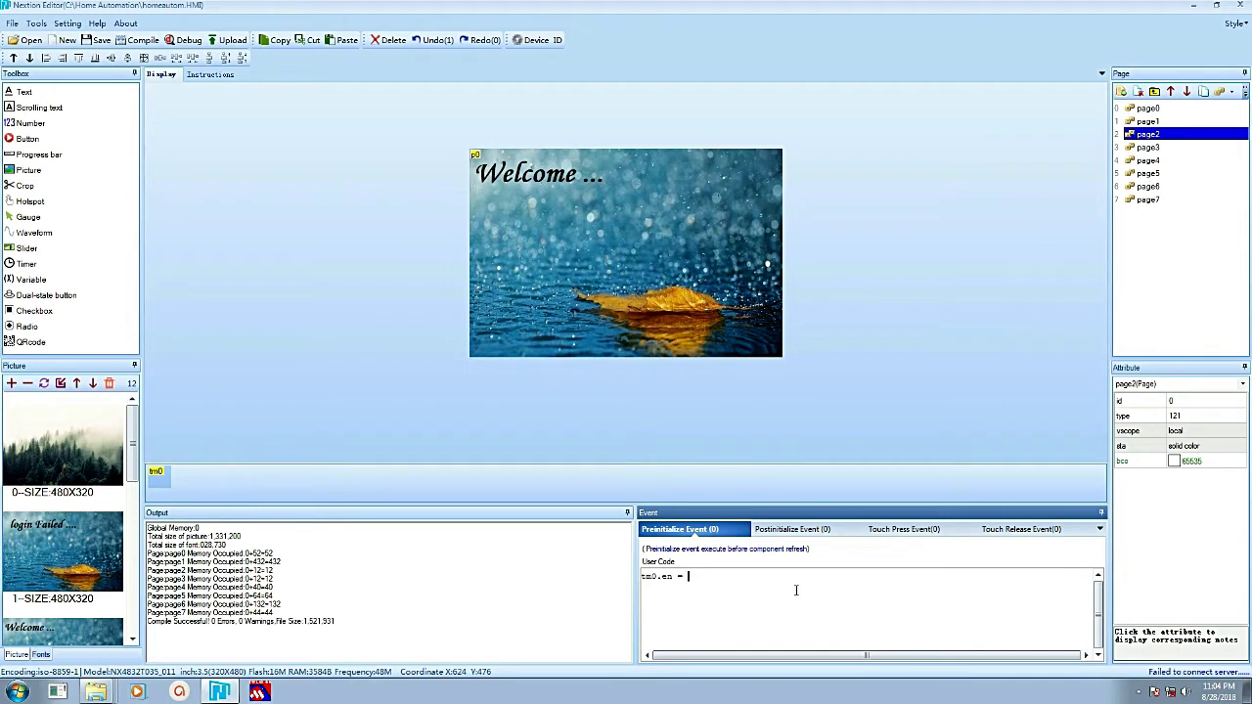
key(BackSpace)
text(1)
Write "page page4" as the event code of timer tm0 on page2, and save and compile the project.
click(160, 472)
click(772, 622)
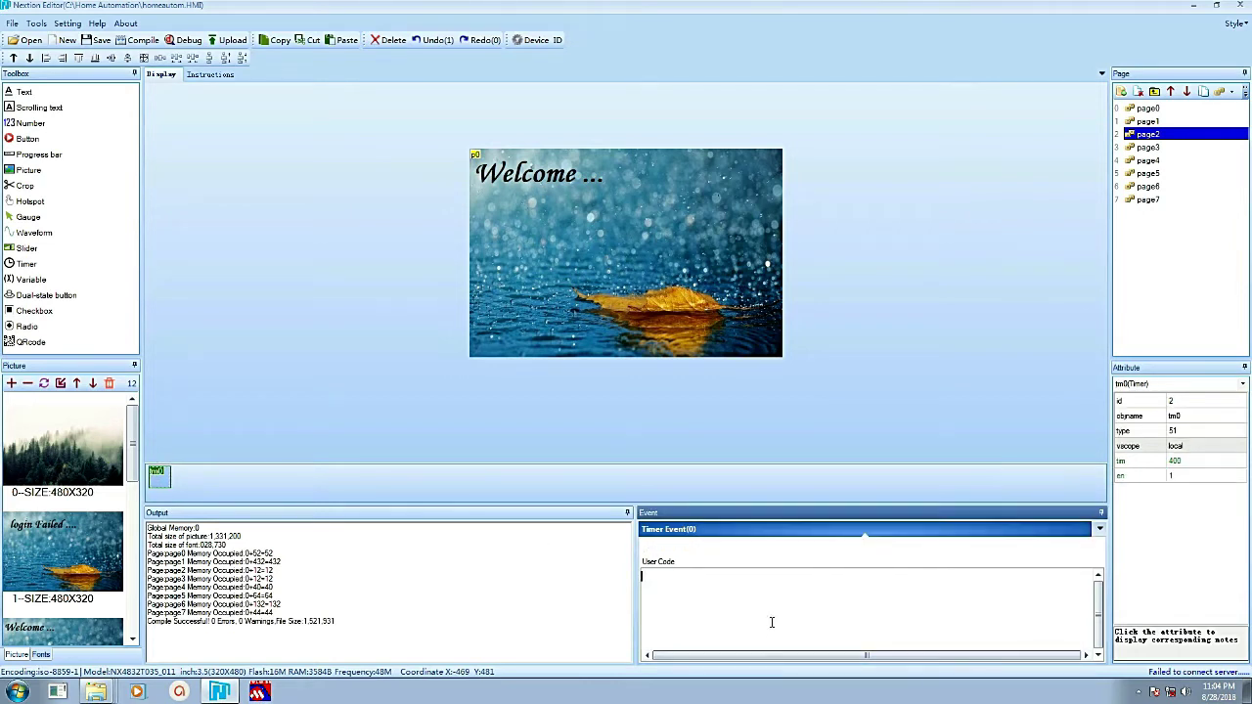
text(page)
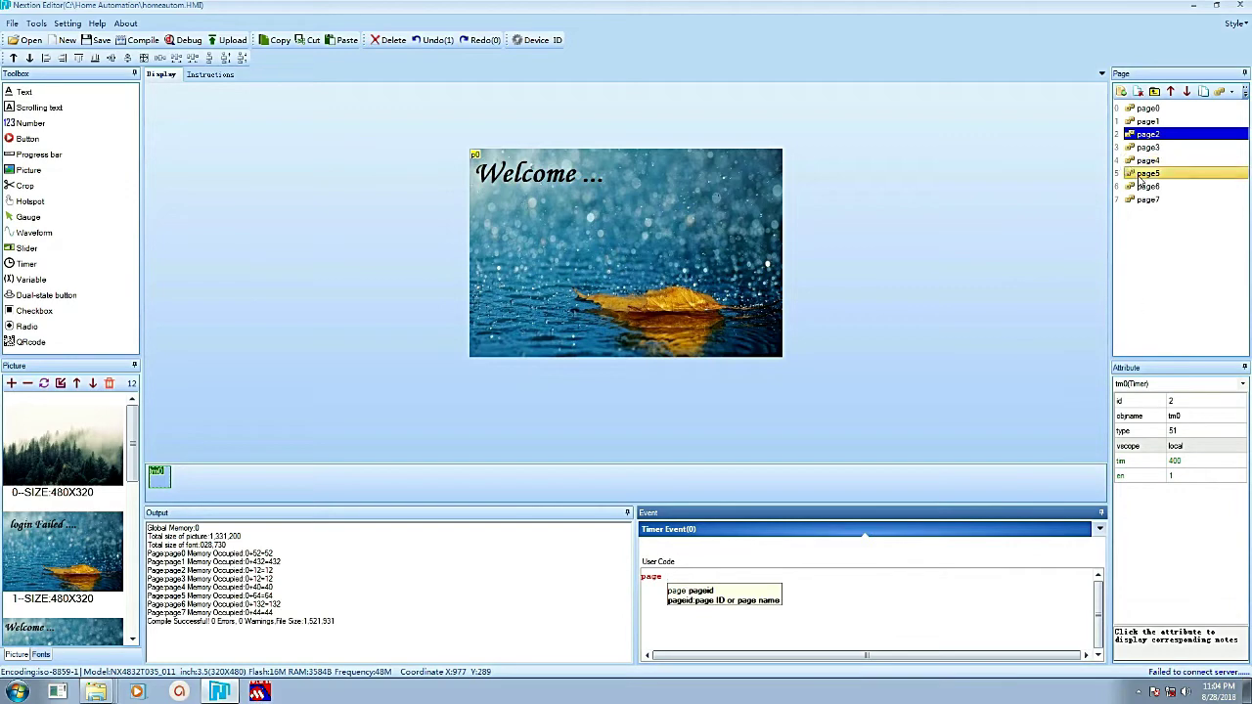
click(1180, 162)
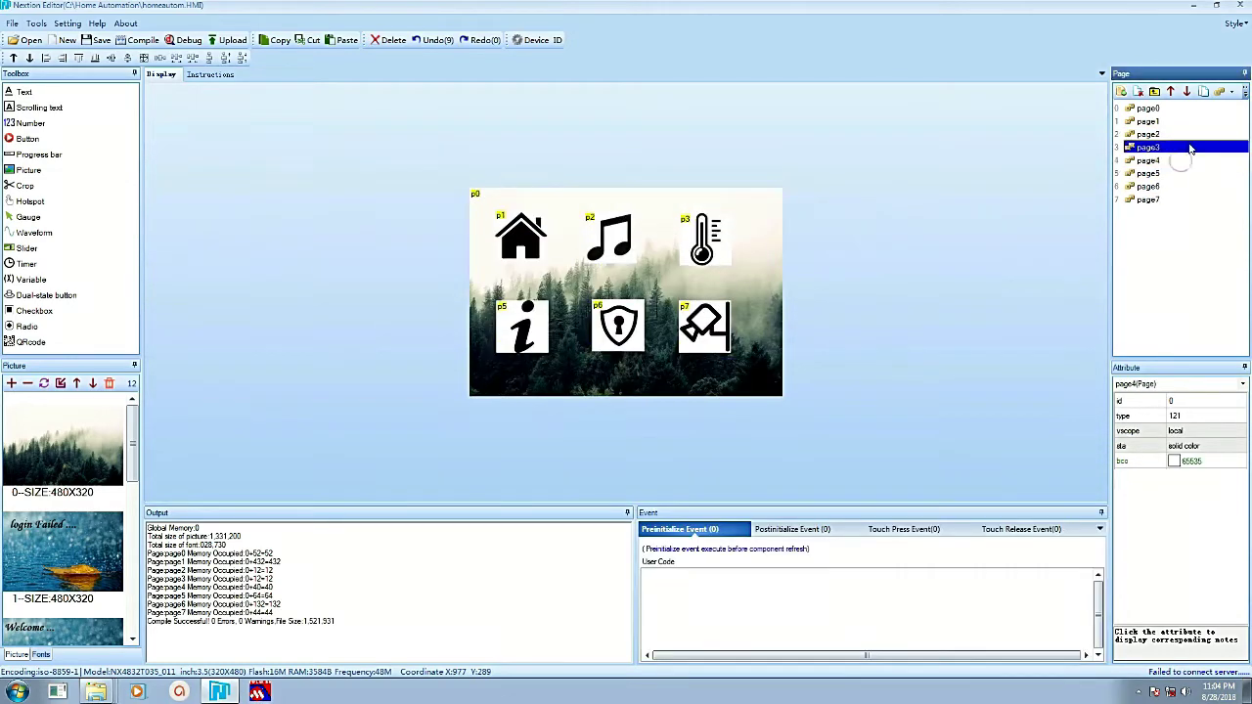
click(1193, 134)
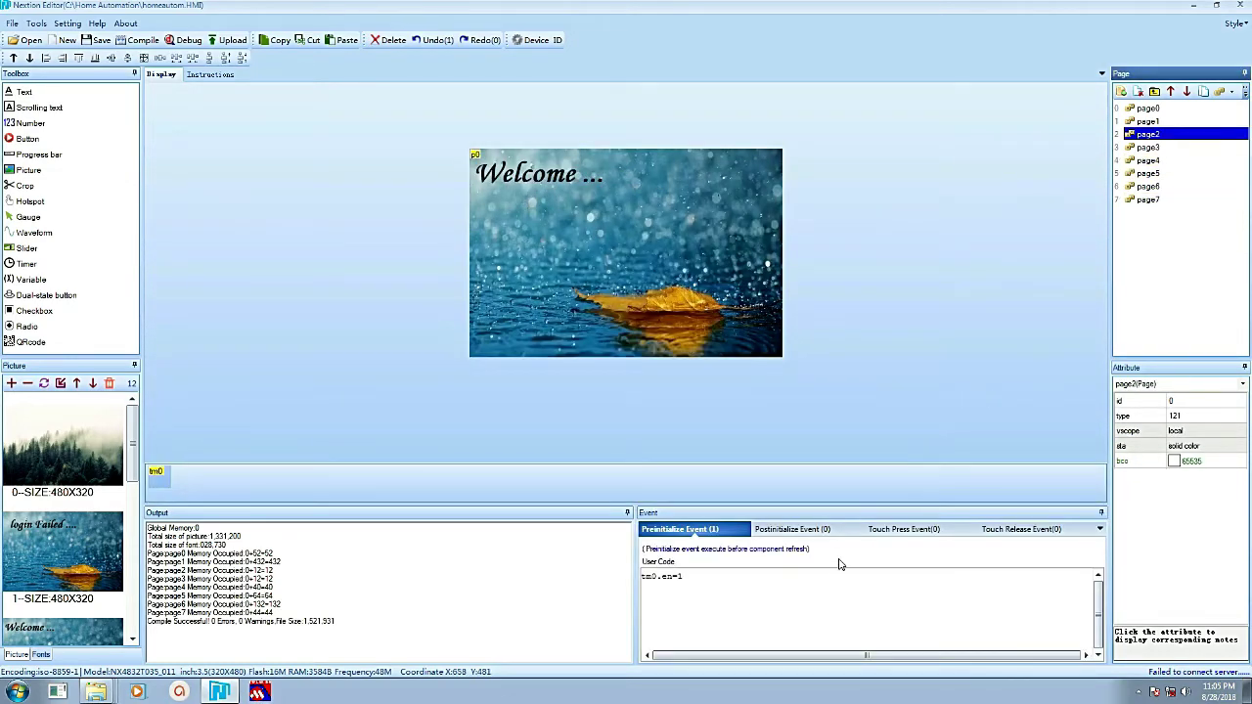
click(160, 476)
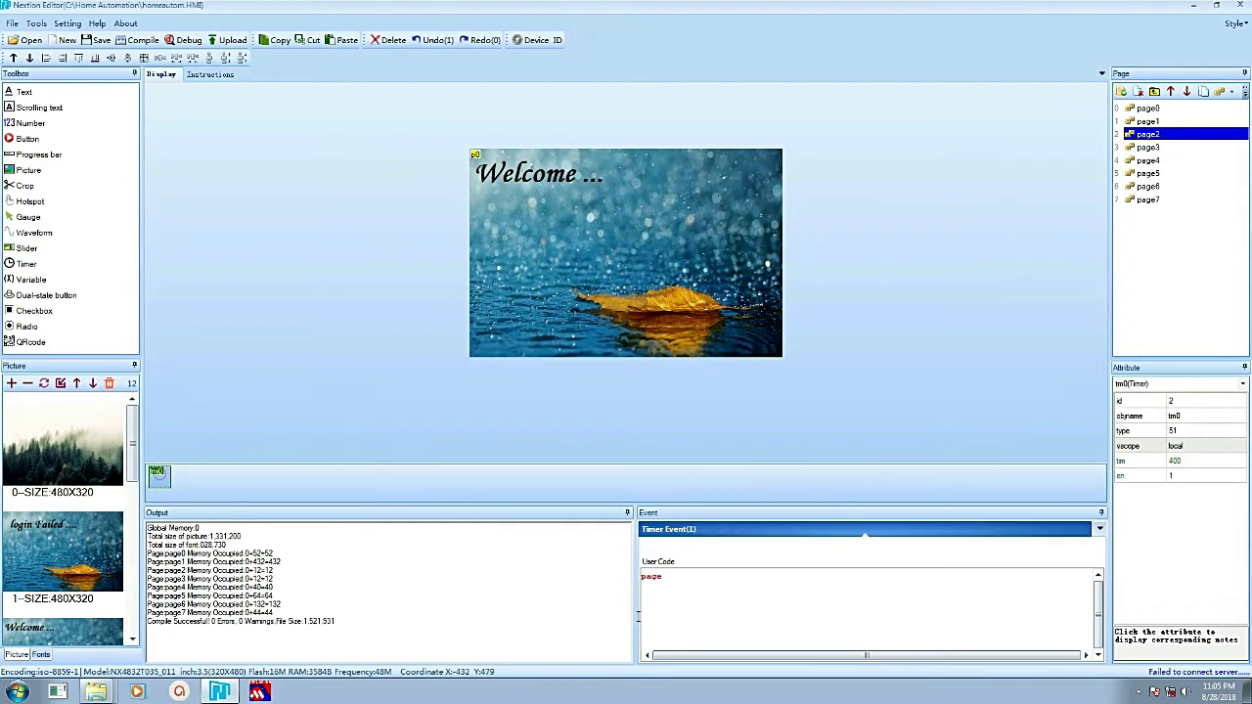
click(682, 593)
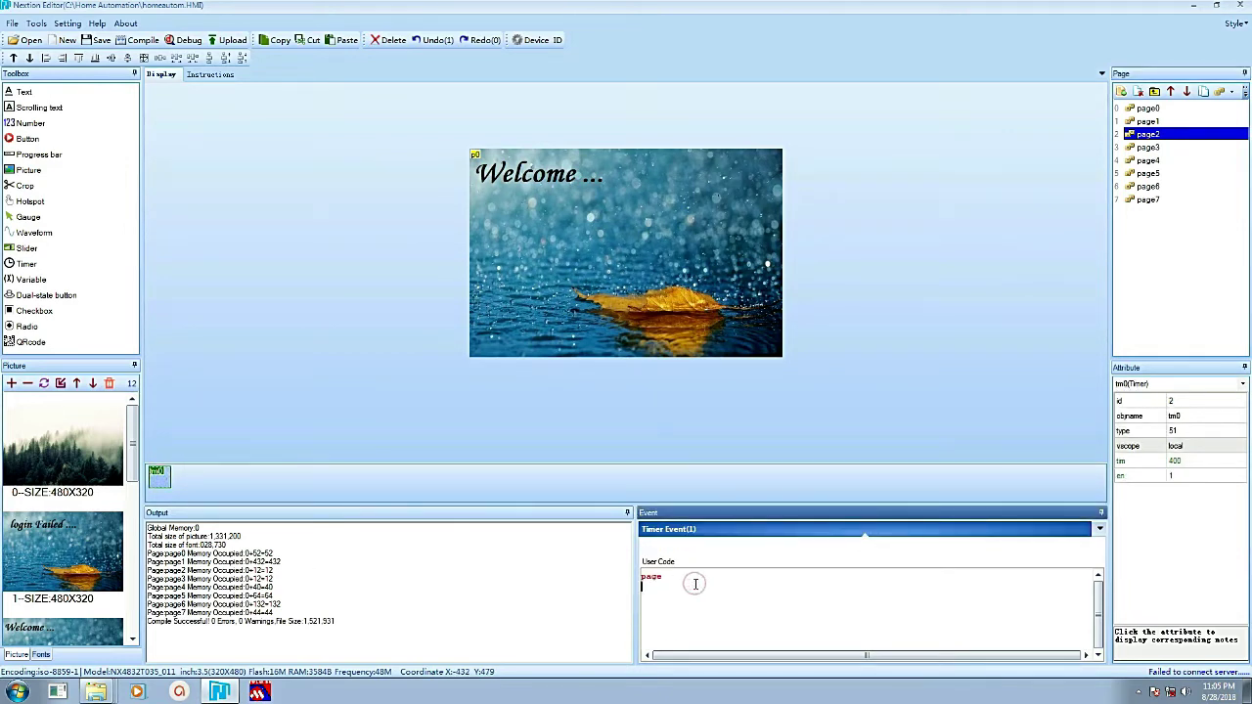
text(pa)
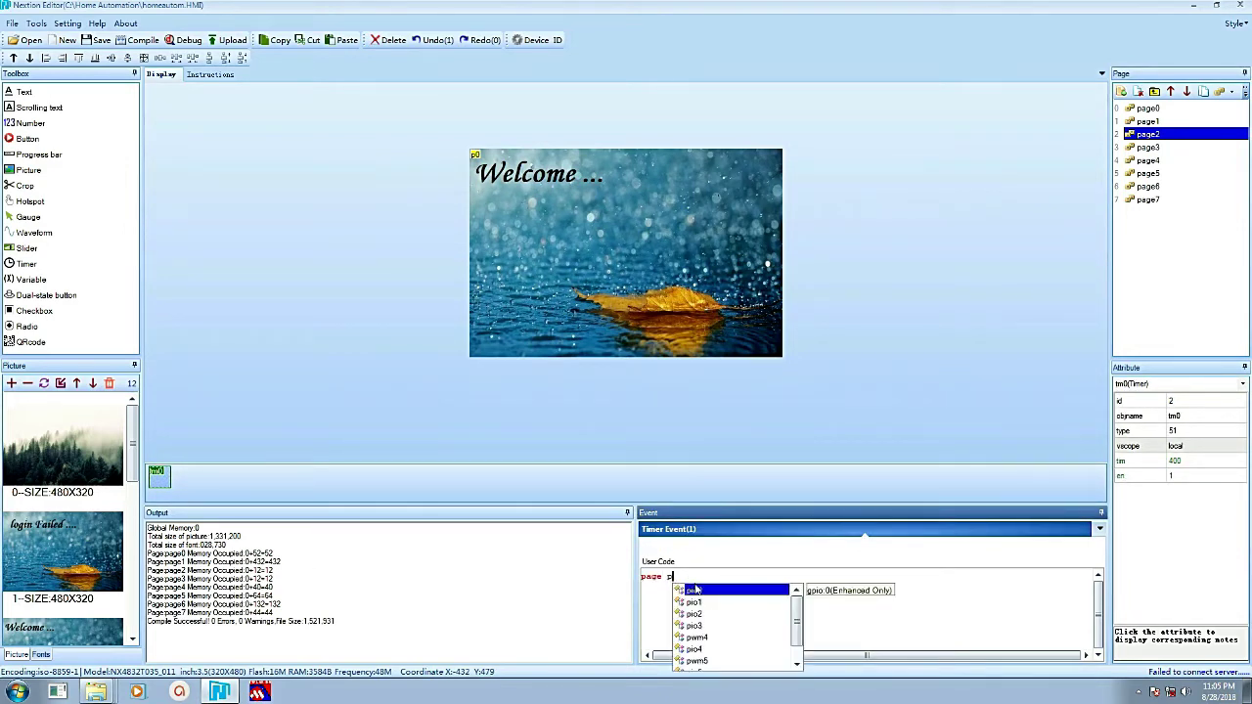
text(ge)
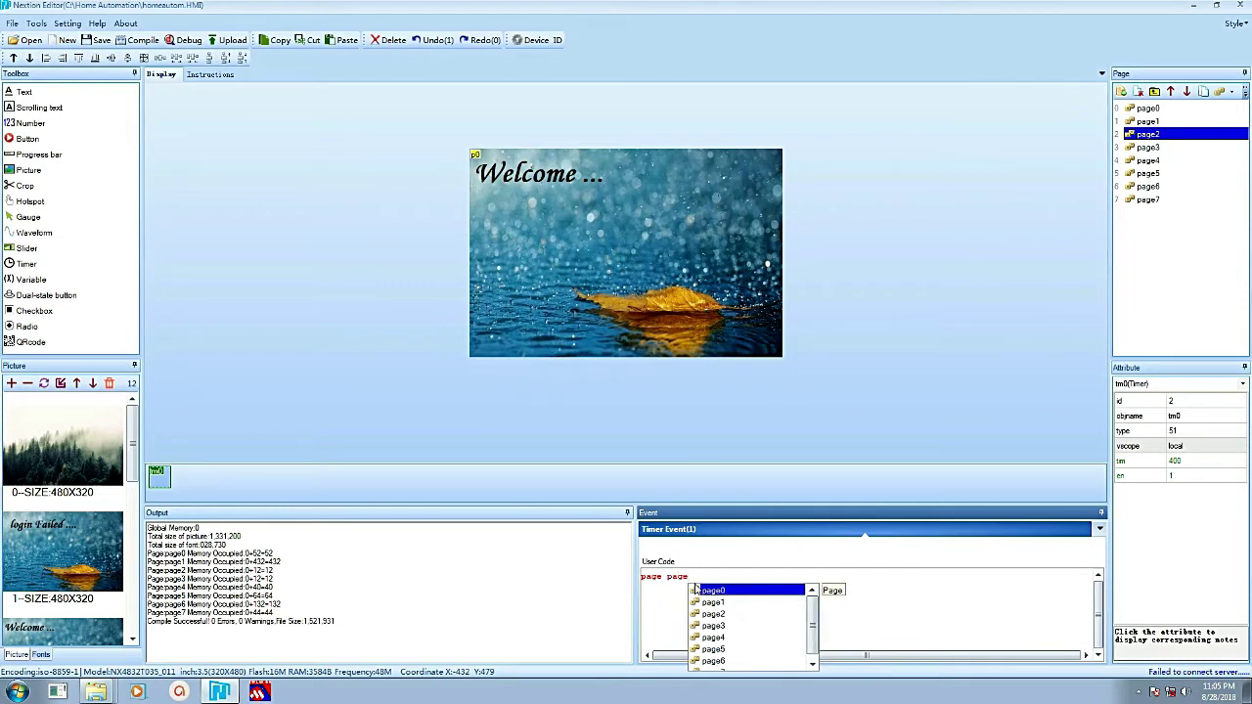
text(6)
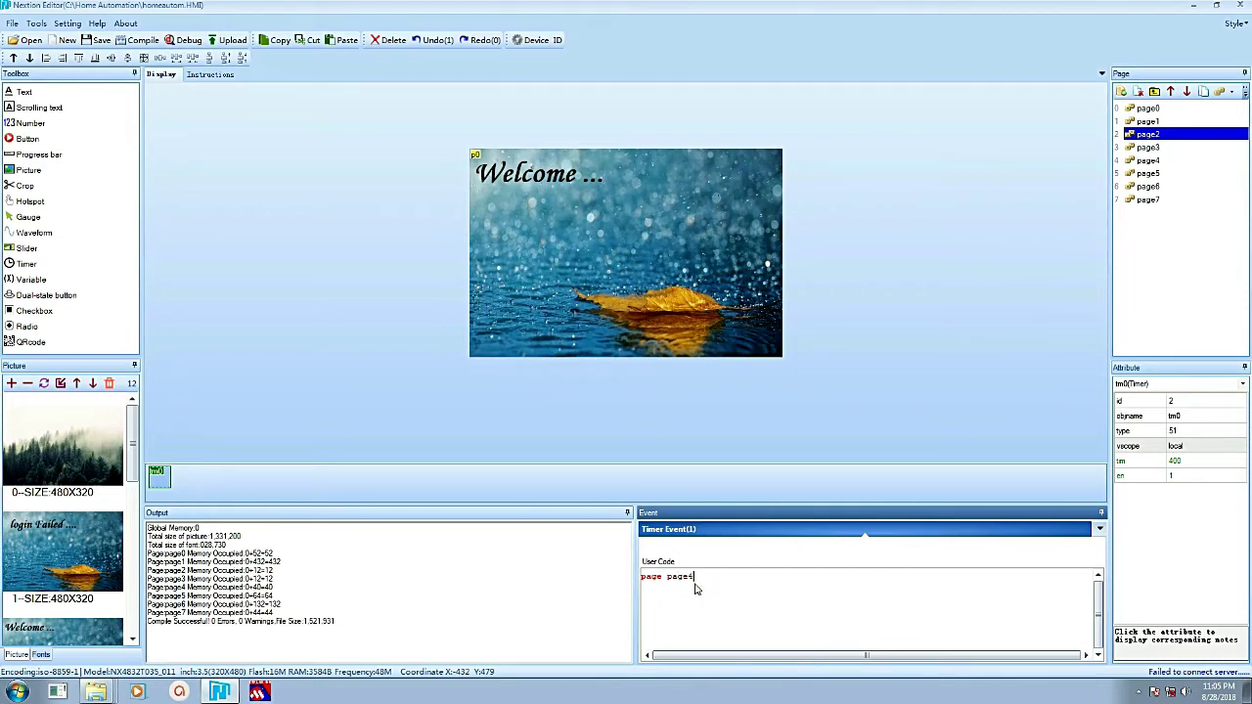
key(ctrl+s)
click(149, 43)
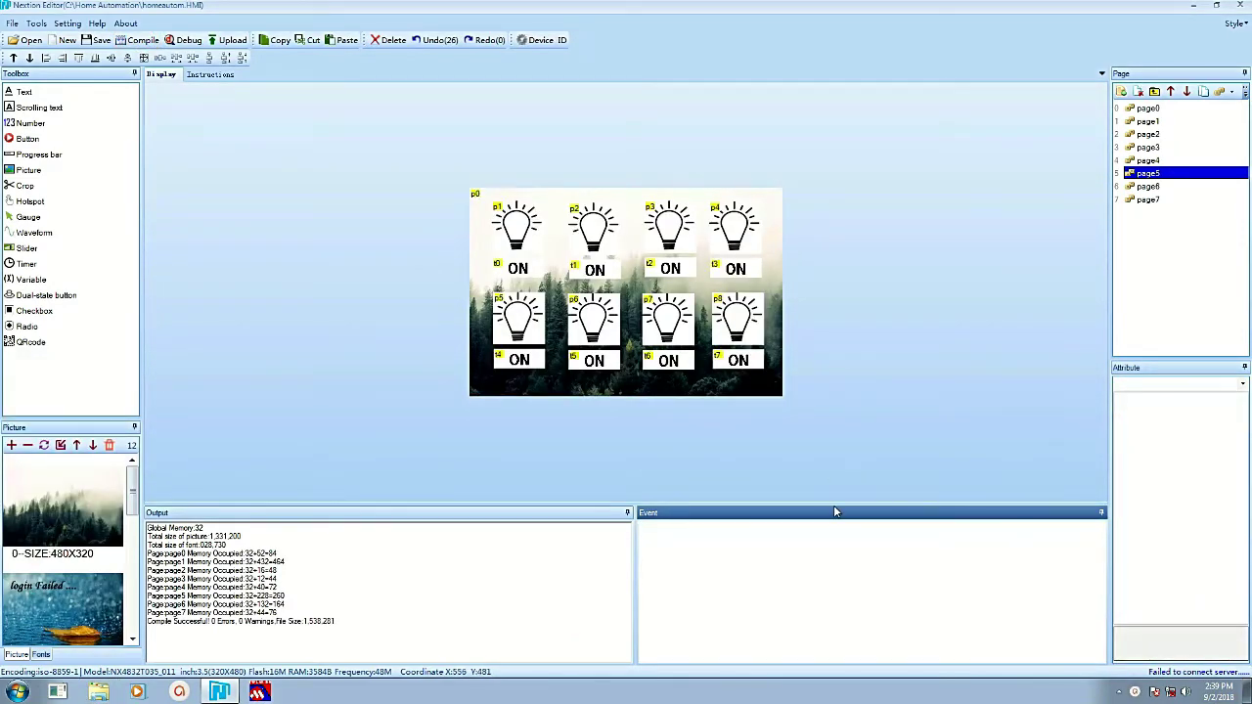
Enlarge the event code area and select page5, the light control page.
drag(833, 506, 845, 458)
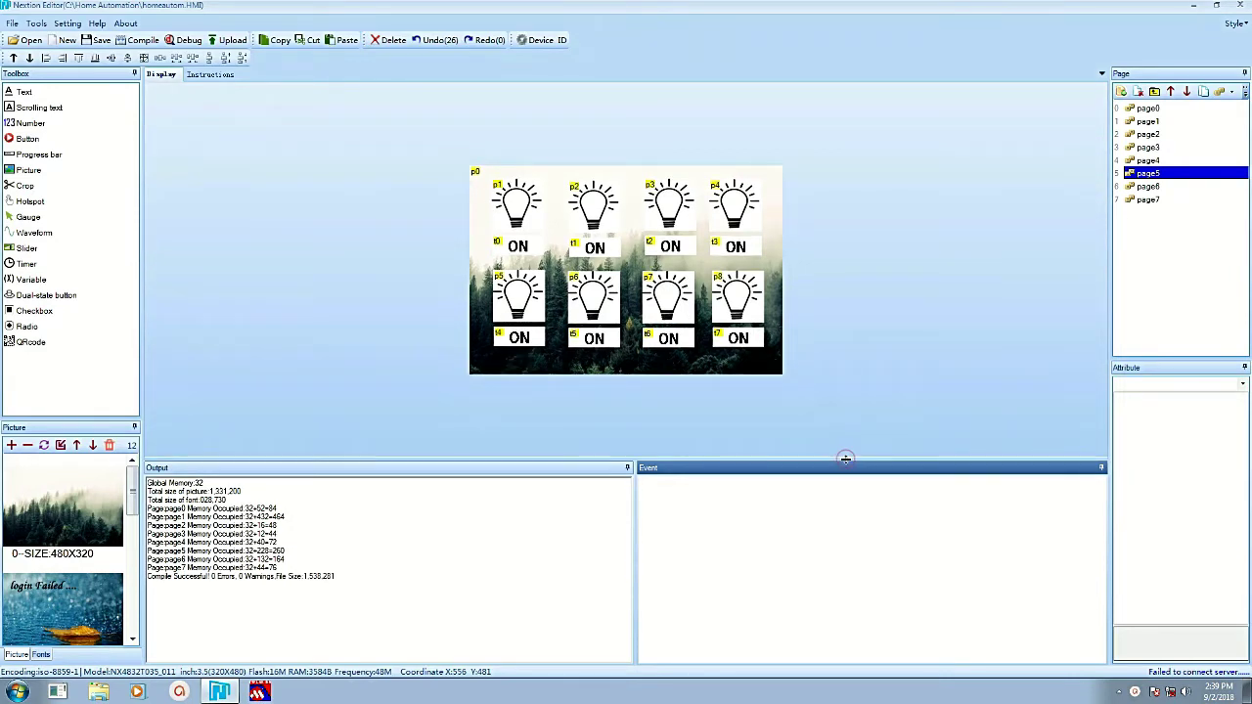
click(1158, 160)
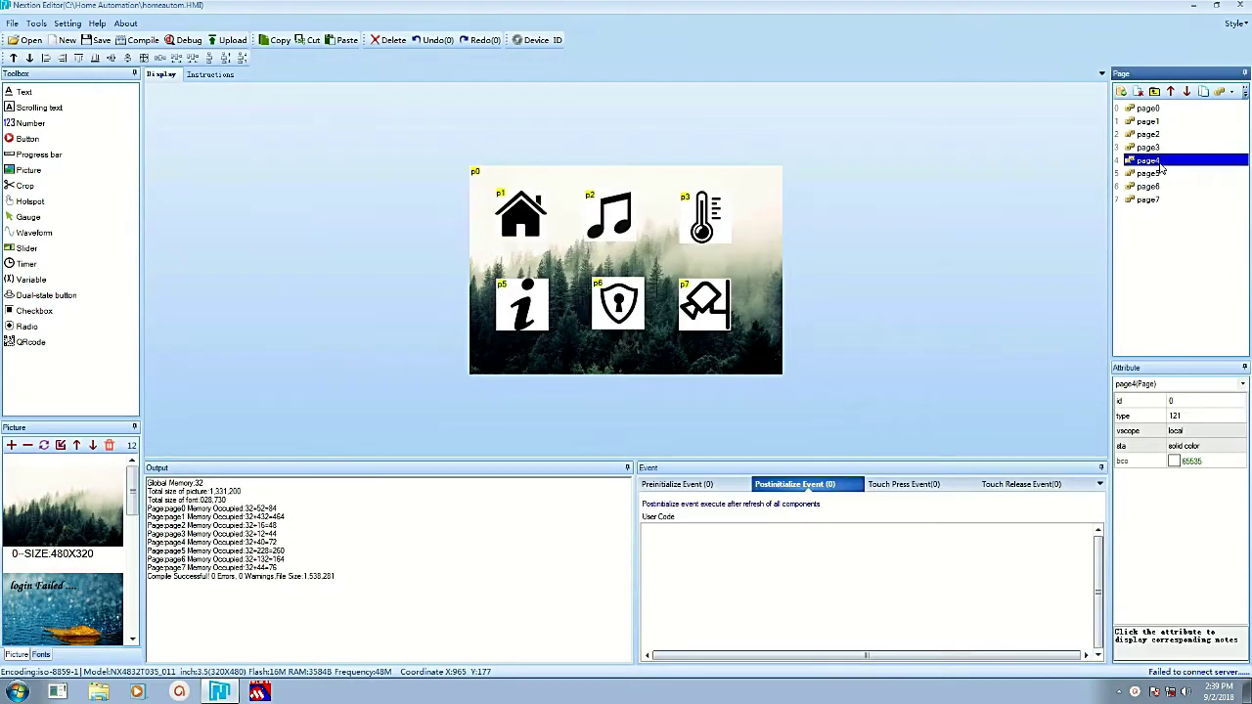
click(1154, 173)
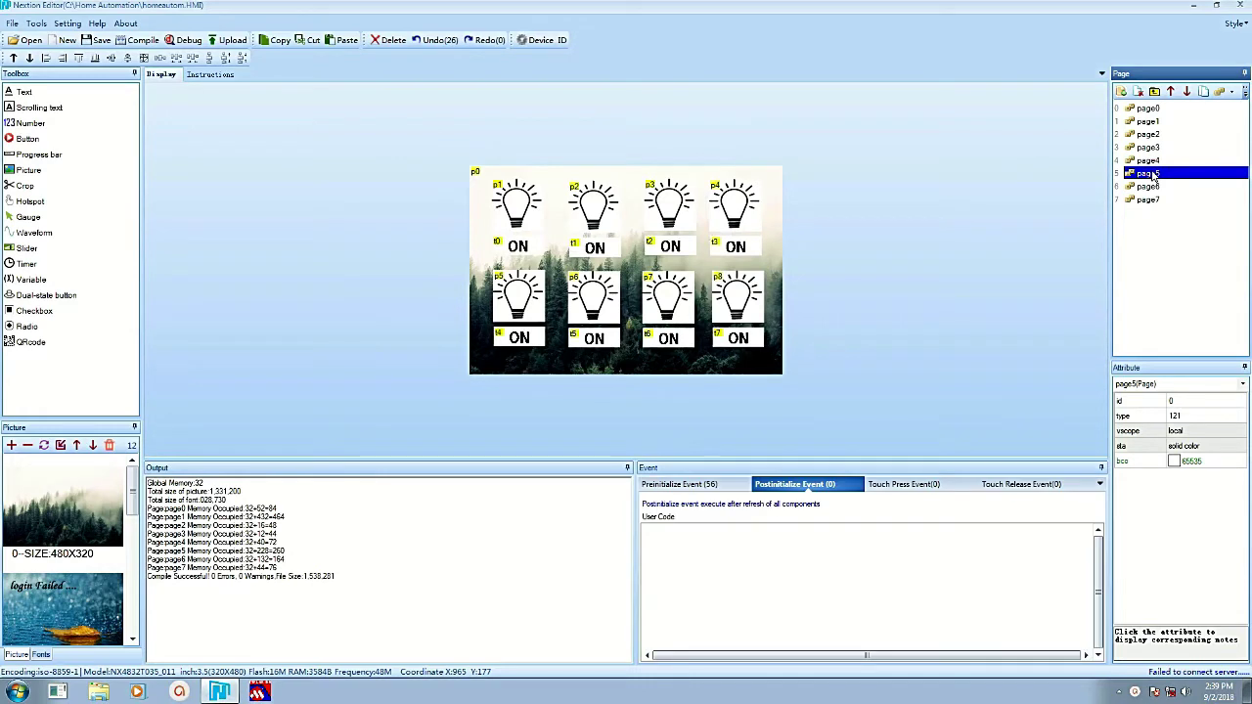
click(960, 292)
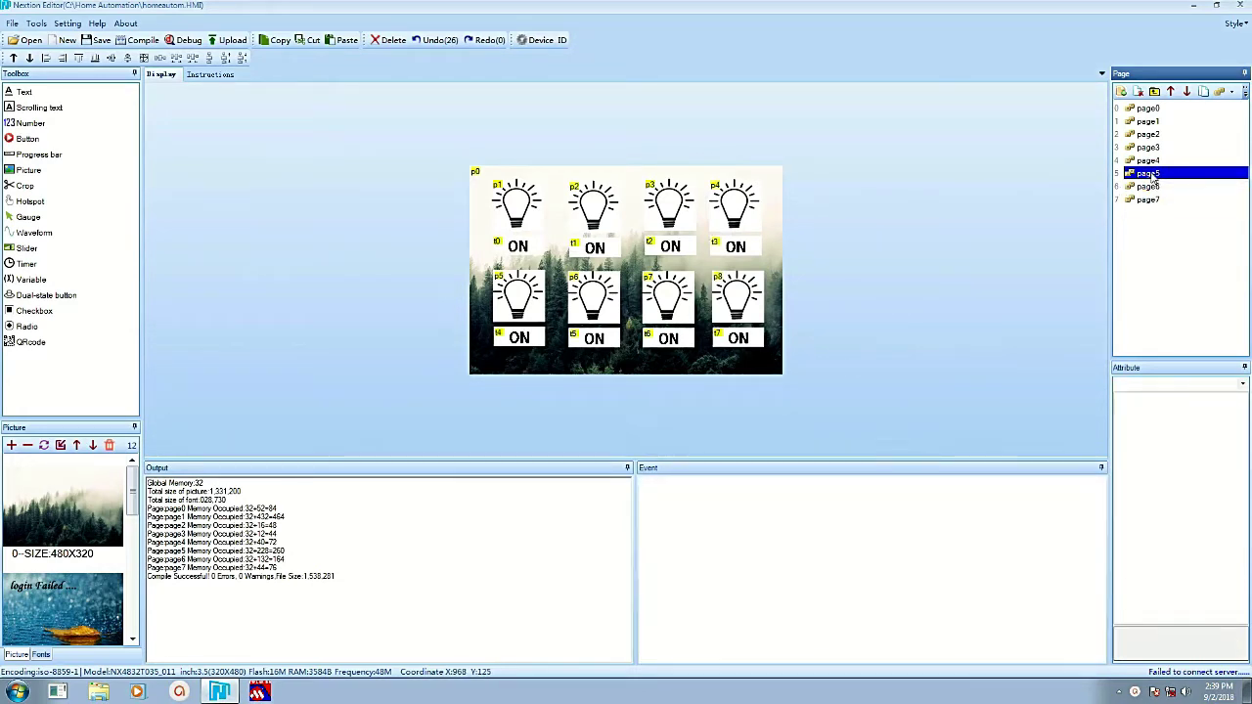
drag(1149, 199, 1173, 176)
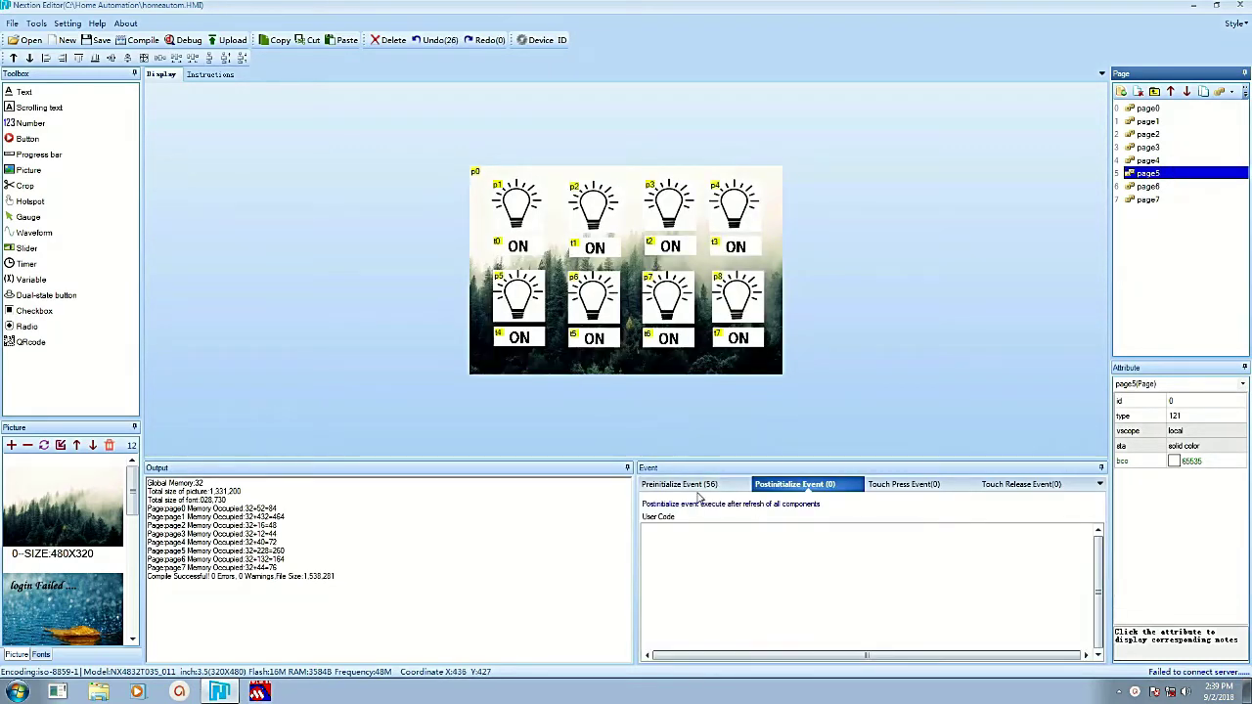
Read through page5's preinitialize event code that sets the ON/OFF text of labels t0 to t7 from the variables.
click(704, 486)
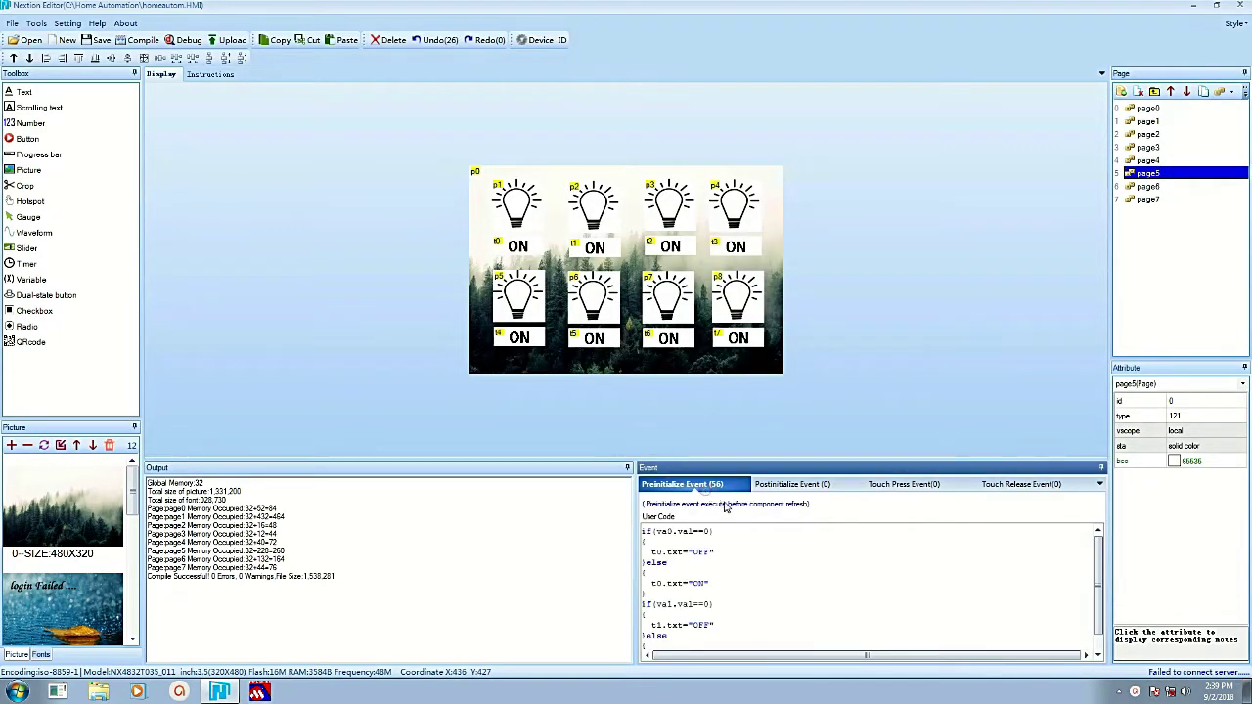
click(732, 548)
scroll(765, 539, down, 8)
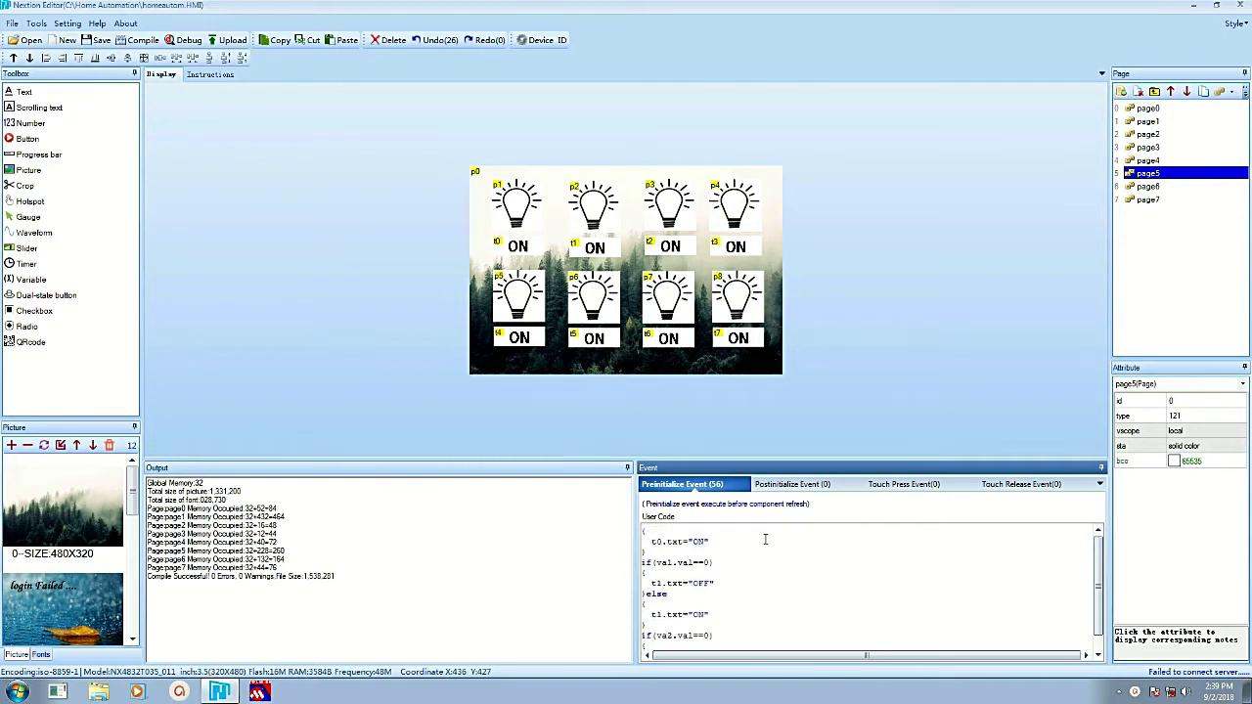
scroll(764, 539, down, 3)
scroll(764, 539, down, 1)
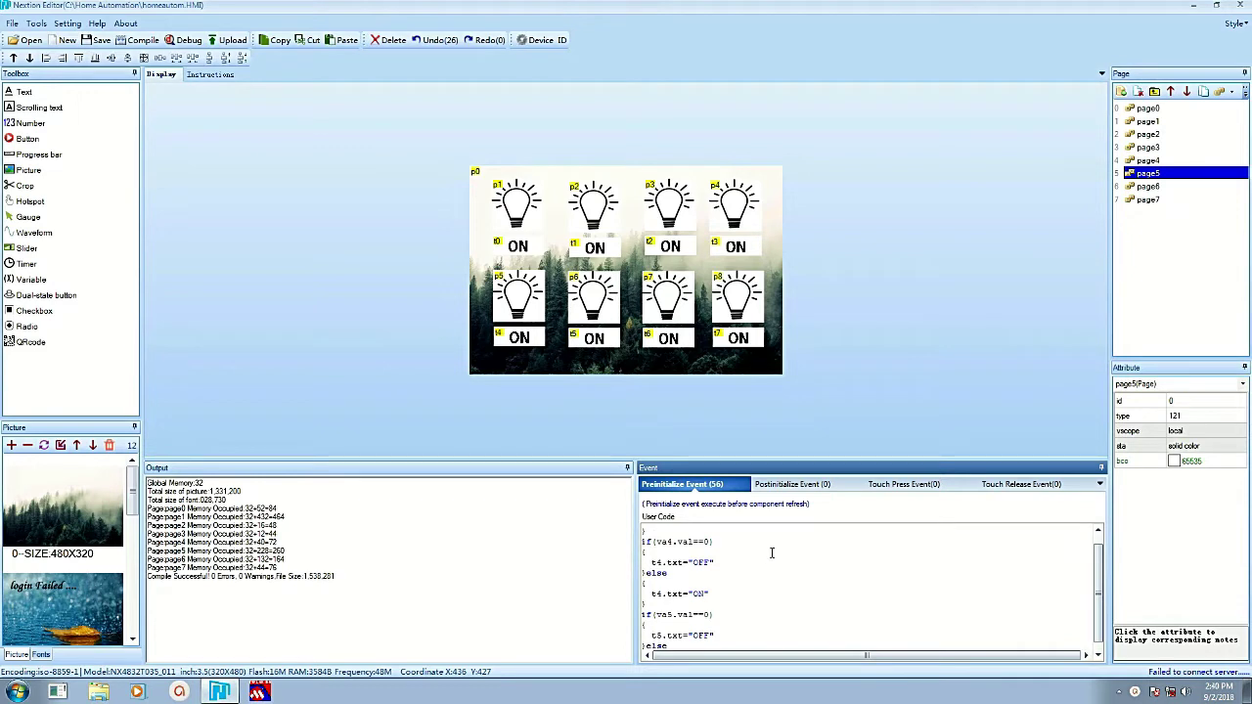
scroll(761, 595, down, 6)
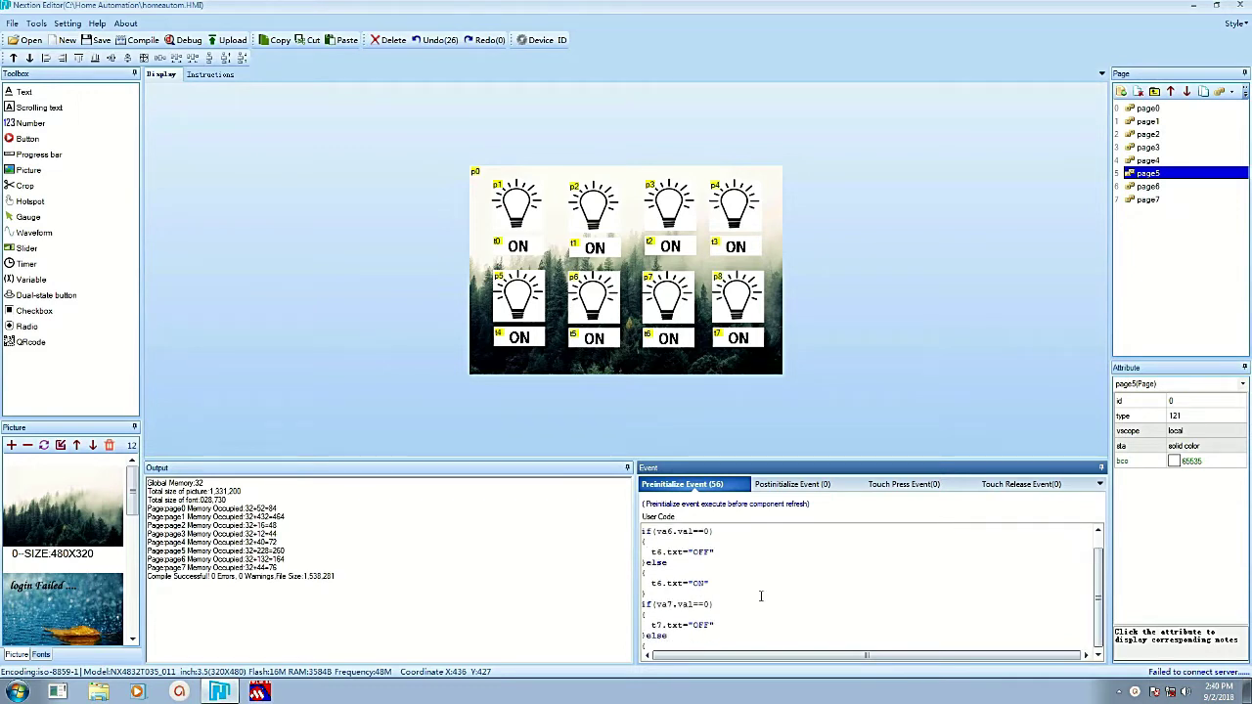
scroll(761, 596, up, 20)
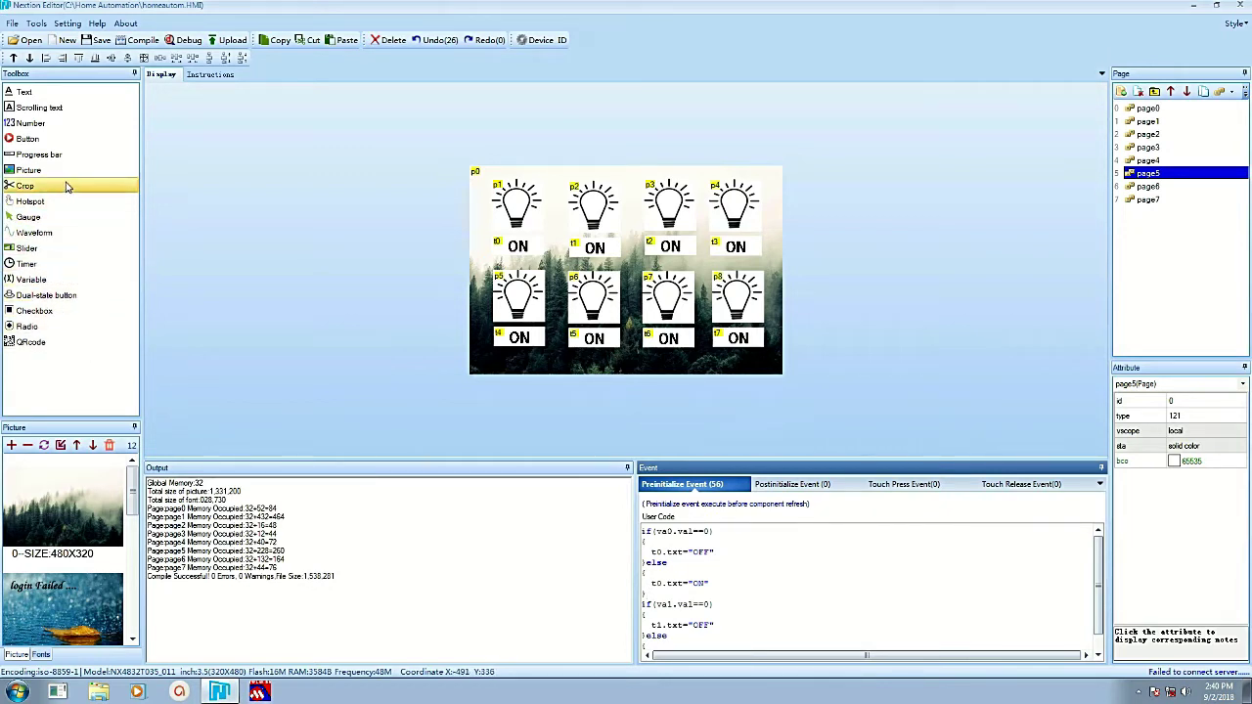
Add eight variable components, va0 to va7, to page5.
click(58, 281)
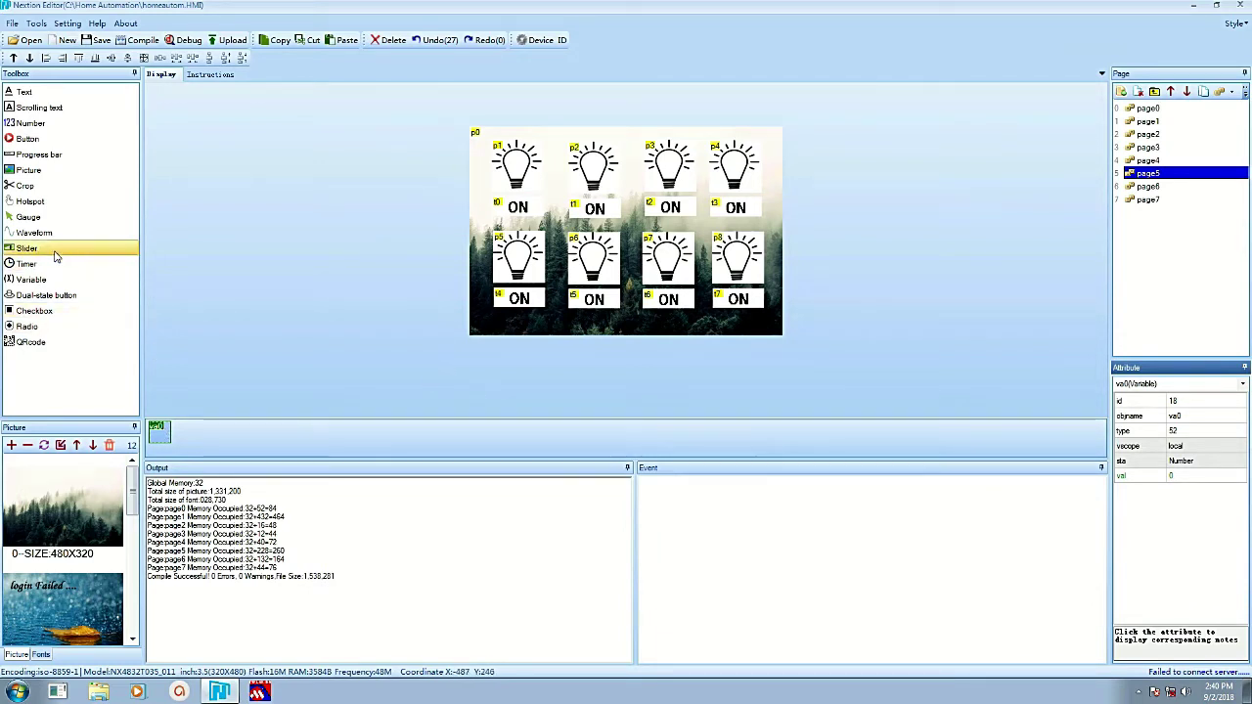
click(44, 280)
click(44, 280)
click(44, 280)
click(44, 280)
click(44, 280)
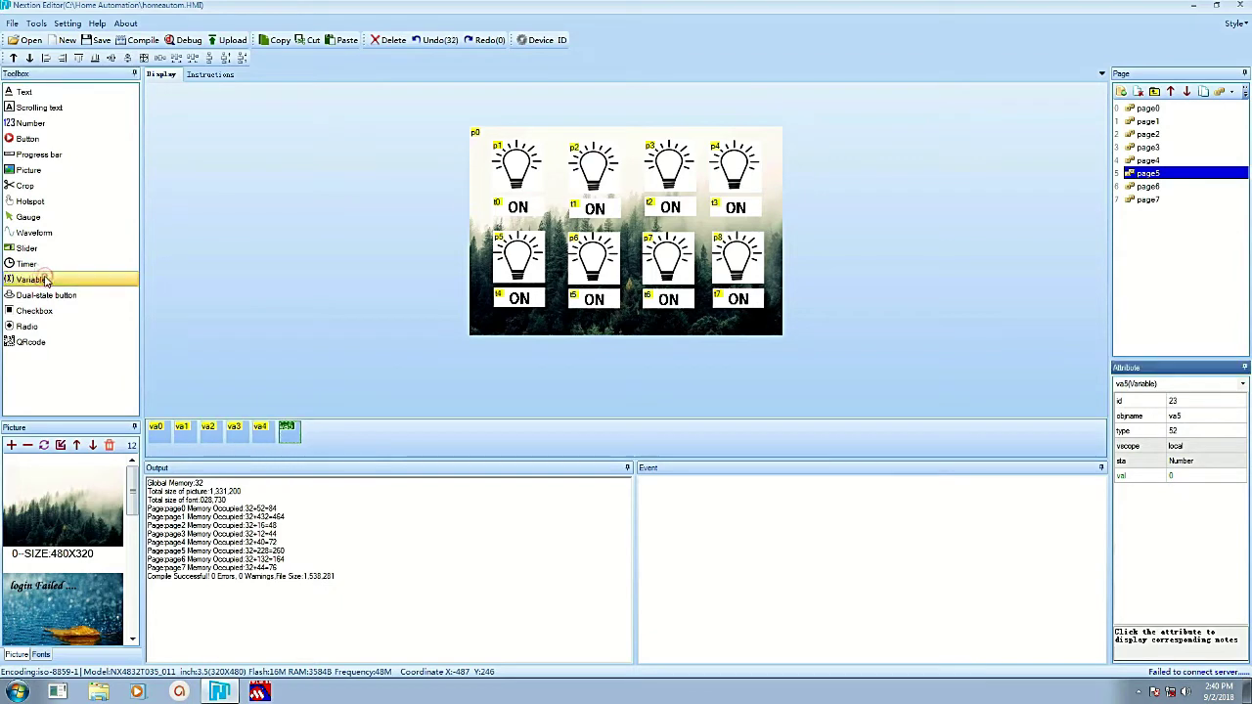
click(44, 279)
click(44, 280)
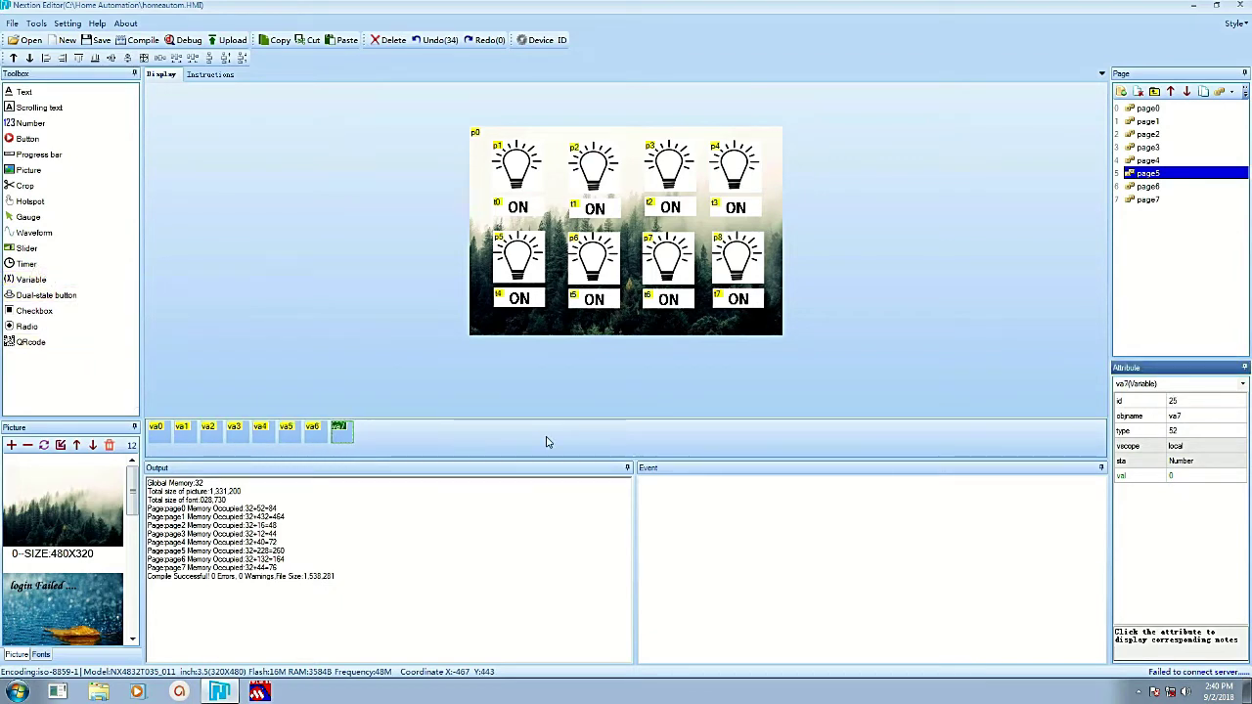
Set the scope of variables va7 and va6 on page5 to global.
click(1194, 450)
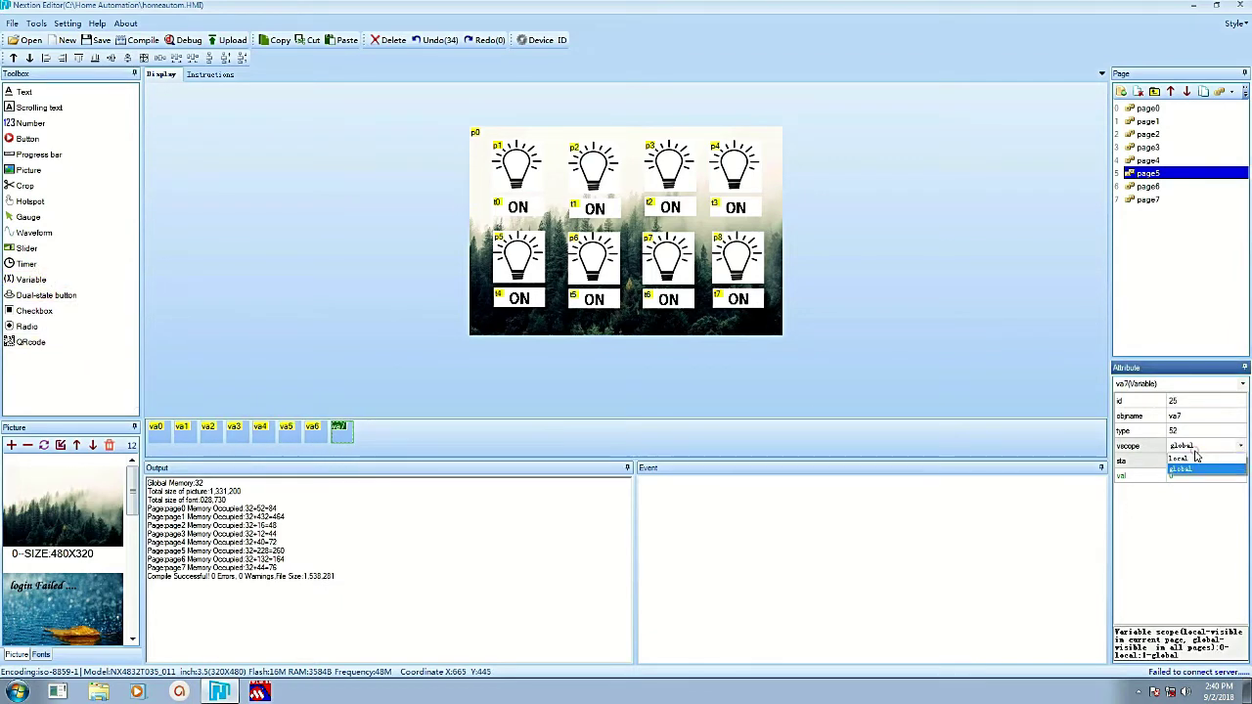
key(Return)
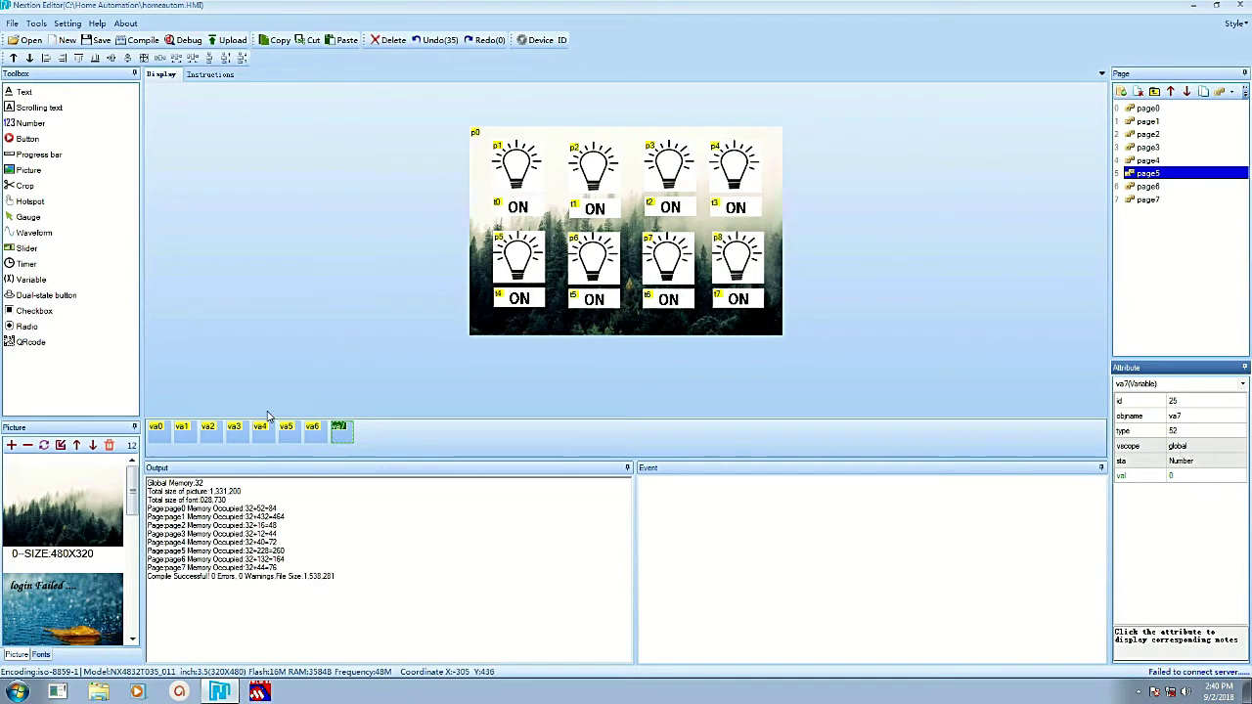
click(315, 430)
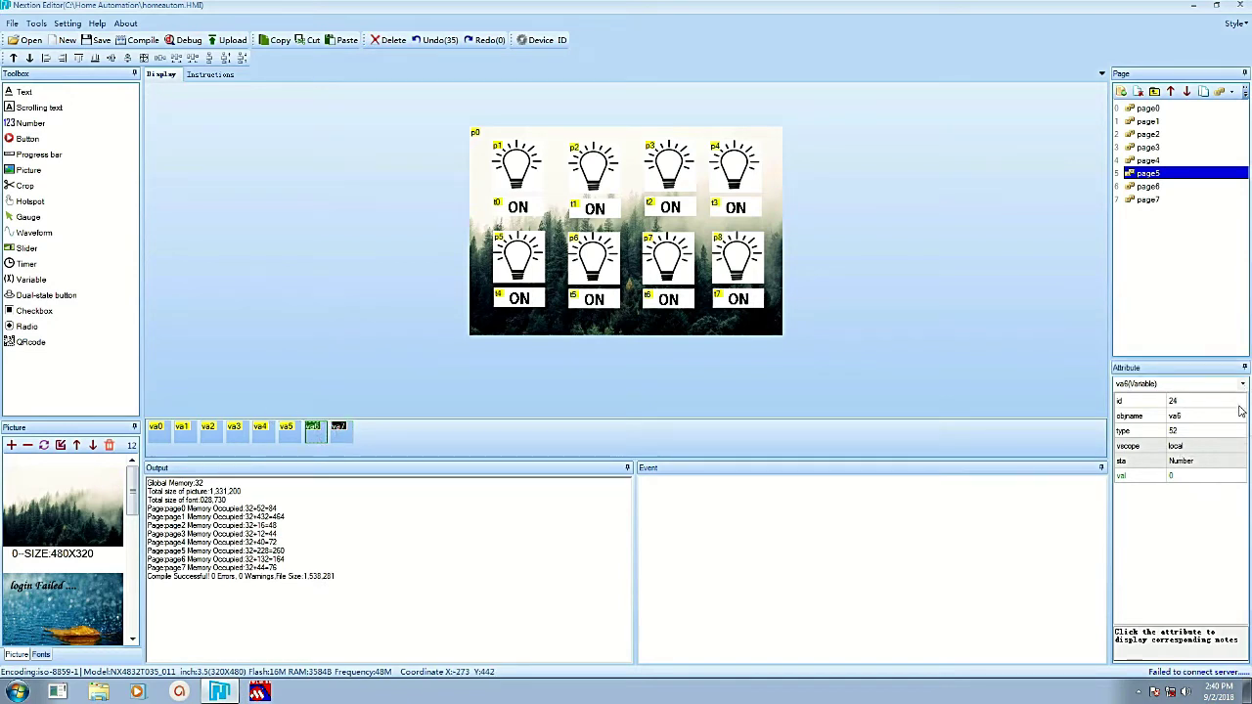
click(1203, 446)
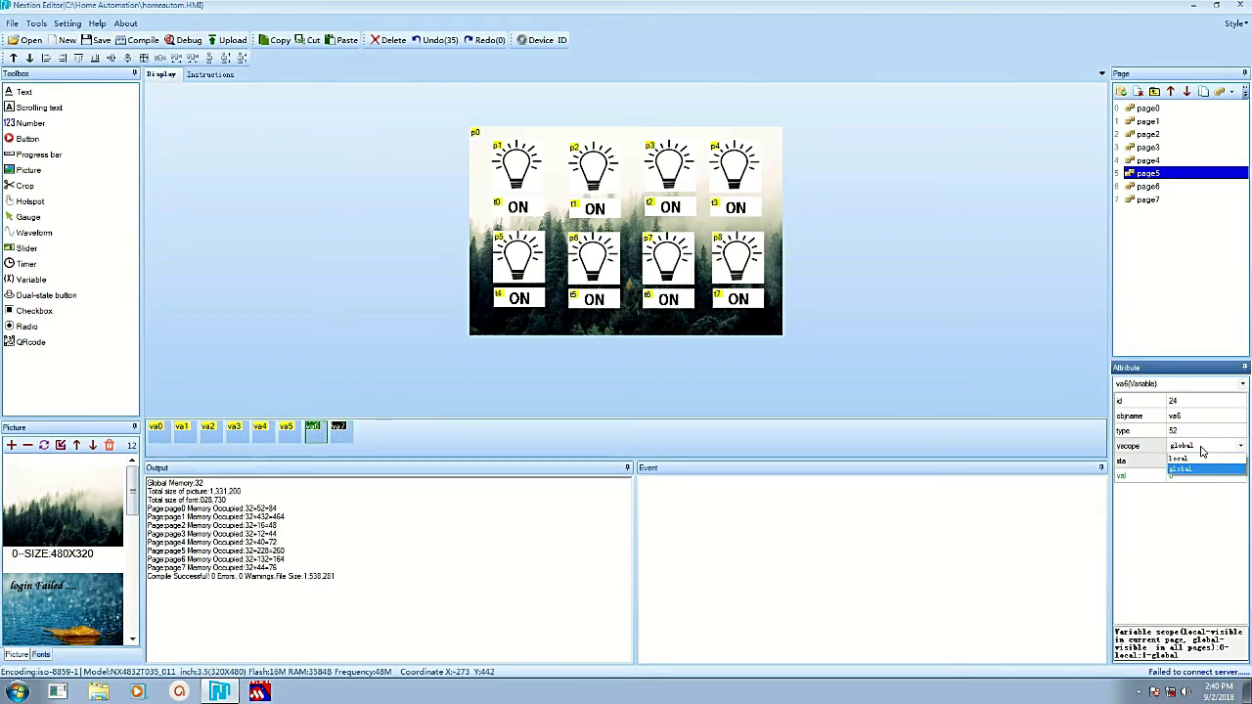
click(1181, 468)
Make variables va5 and va4 on page5 global in scope.
click(287, 428)
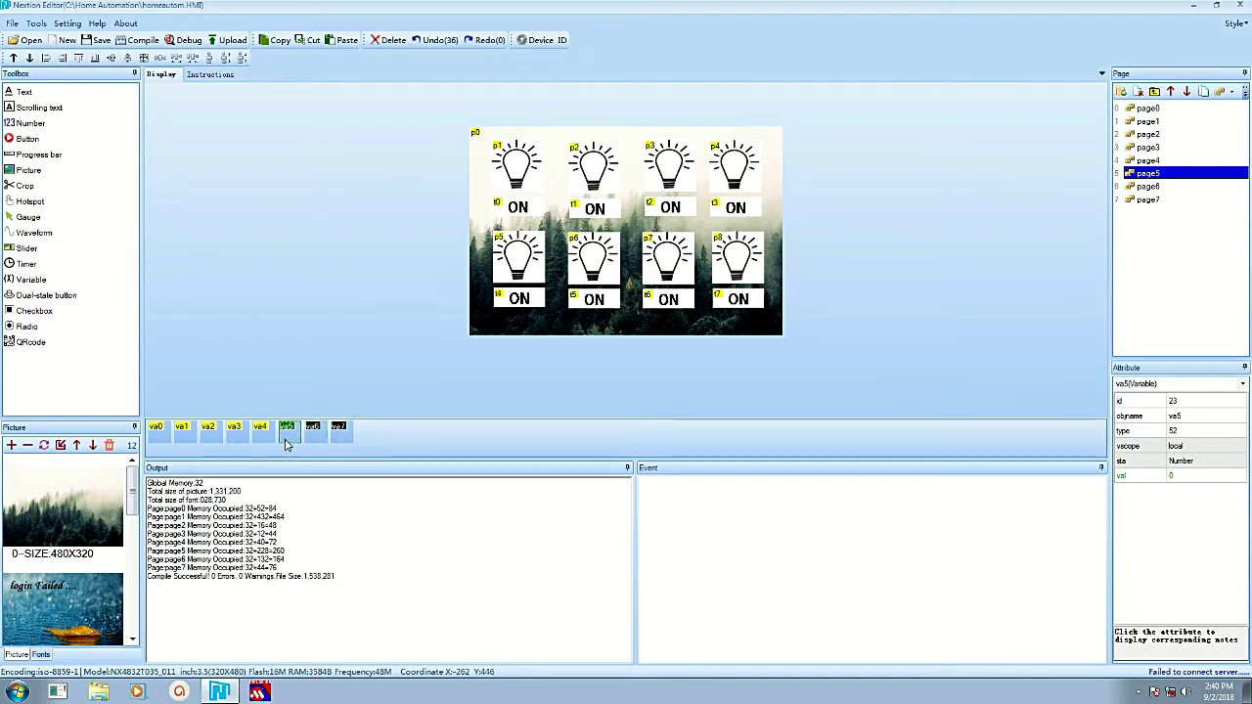
click(1180, 442)
click(1183, 445)
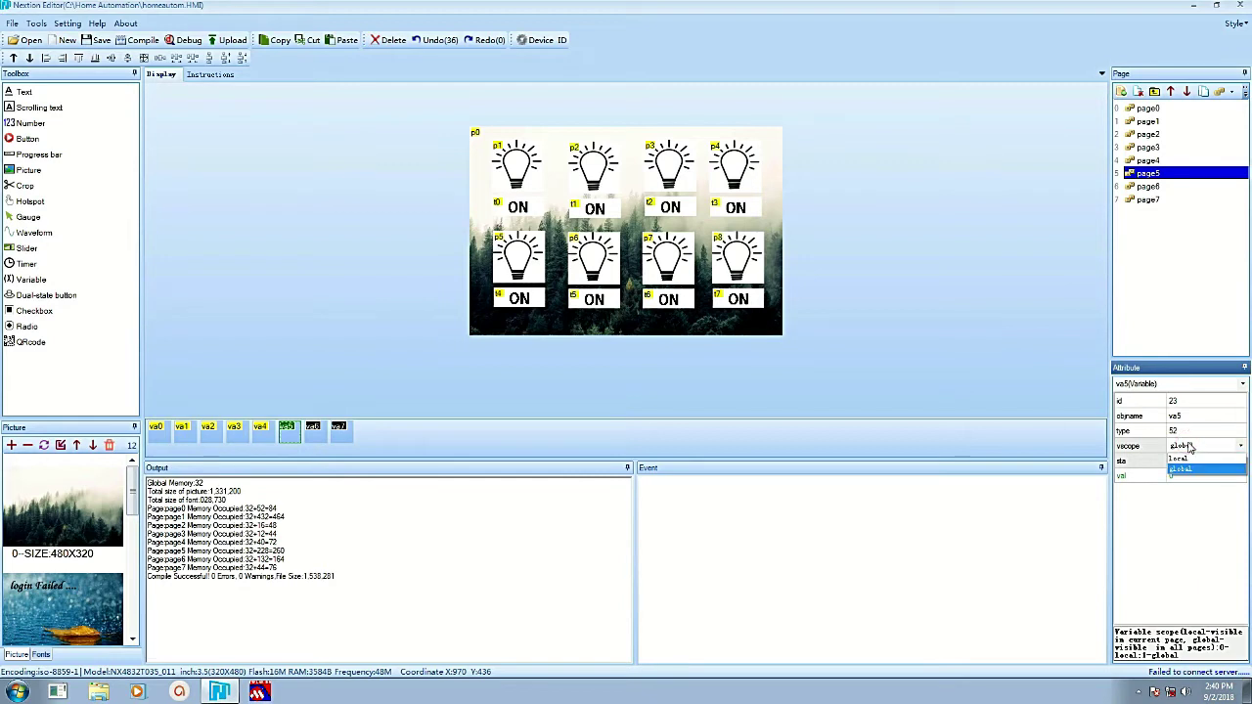
click(1183, 468)
click(261, 433)
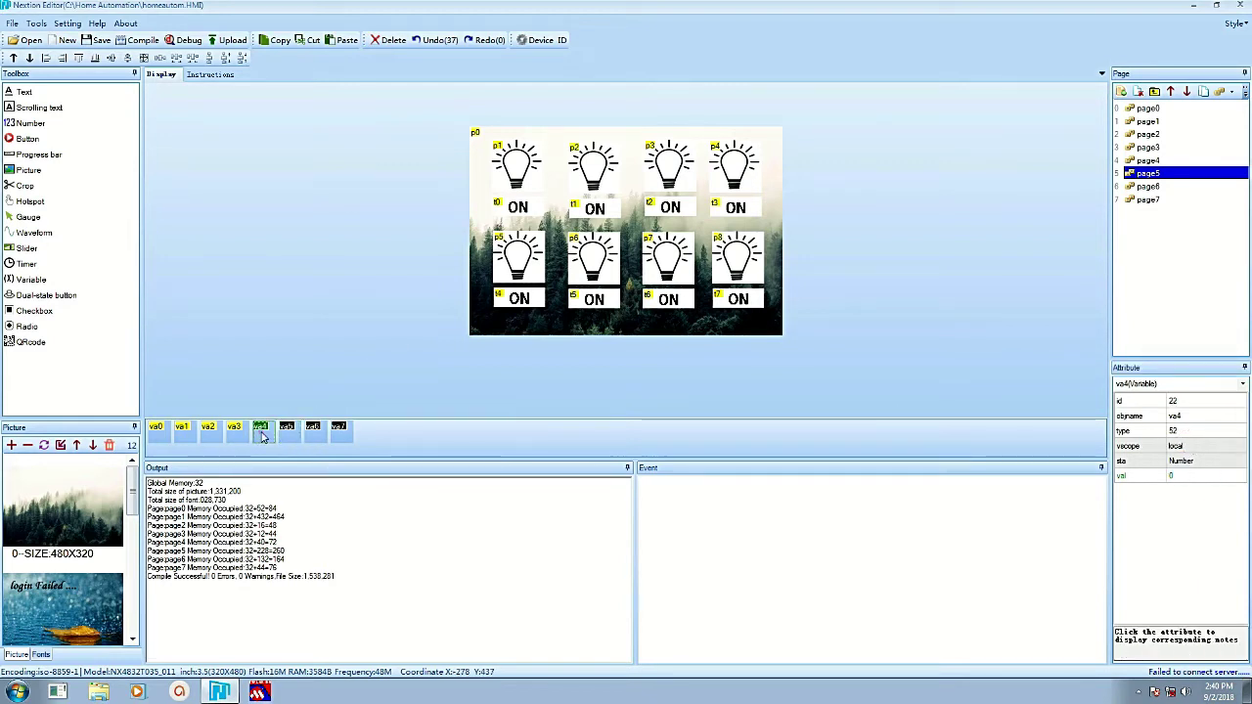
click(1195, 446)
click(1195, 447)
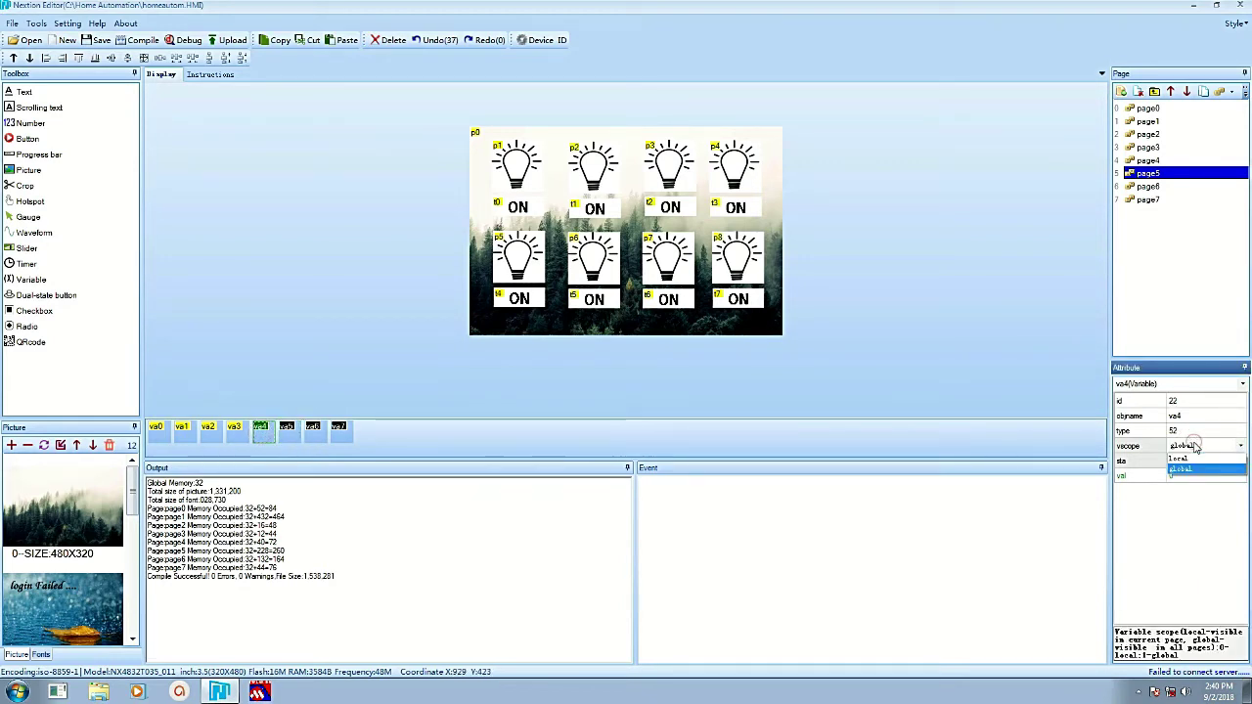
click(1193, 468)
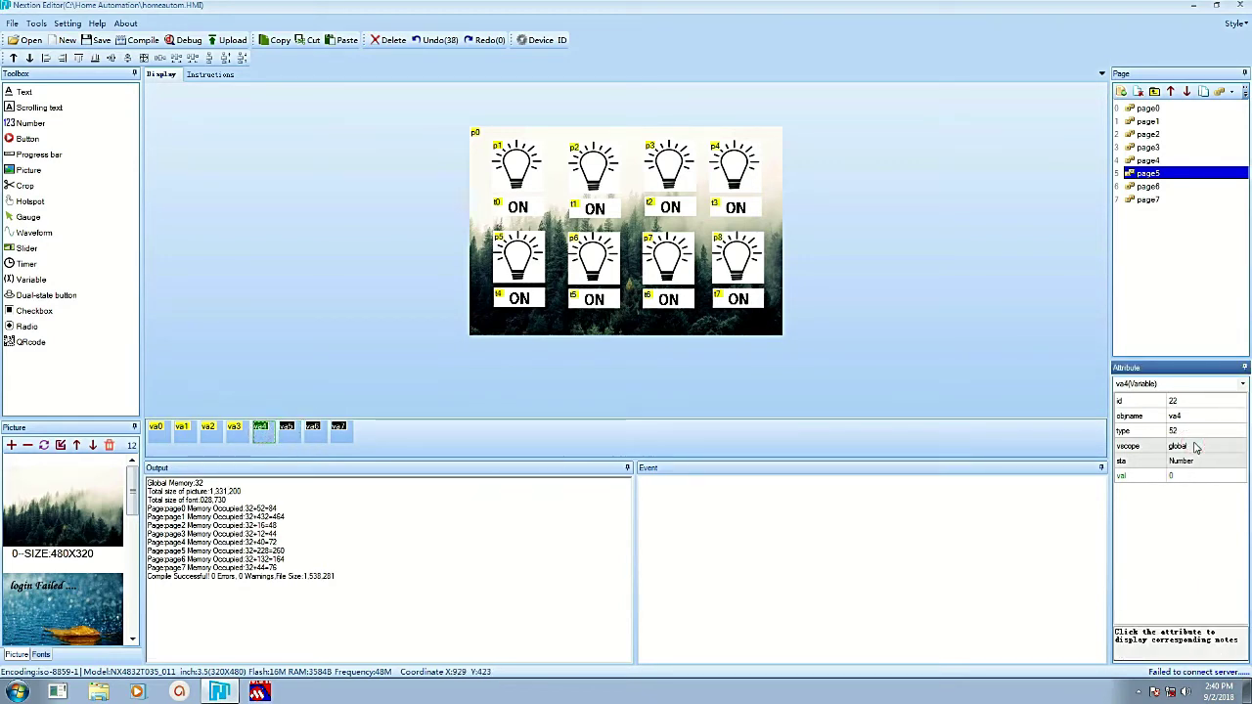
Change the scope of variables va3 and va2 on page5 to global.
click(233, 436)
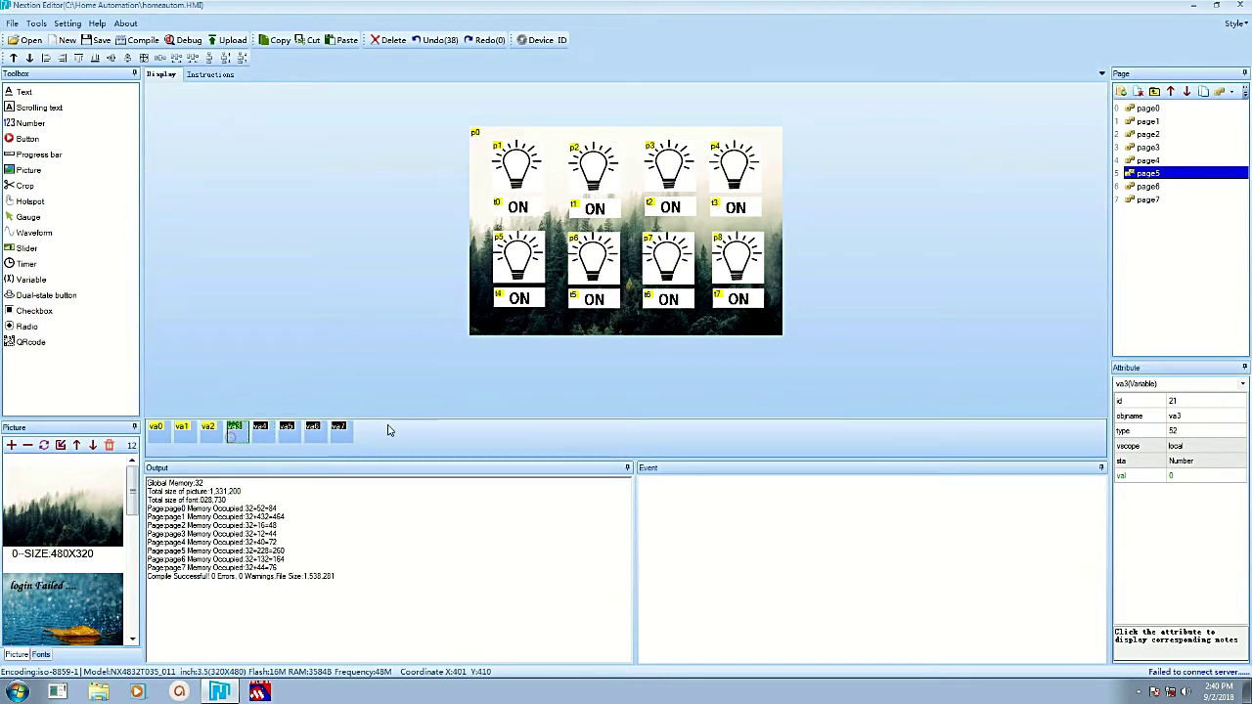
click(1218, 446)
click(1204, 458)
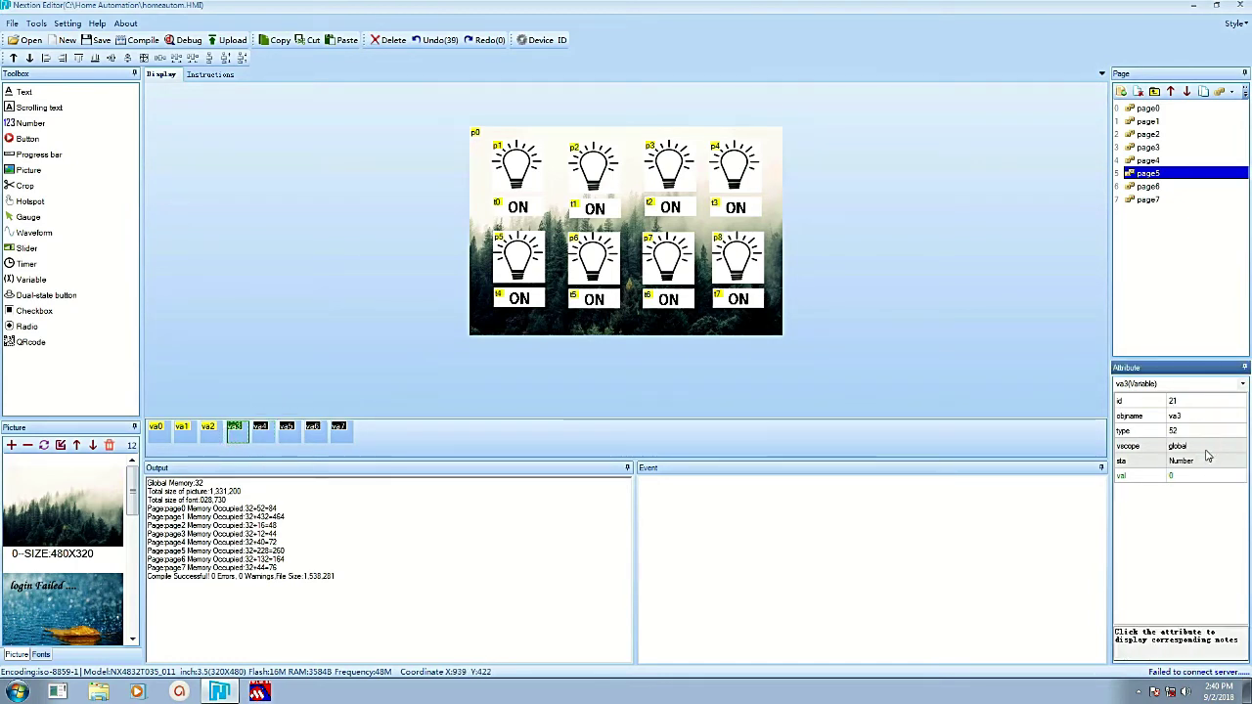
click(208, 431)
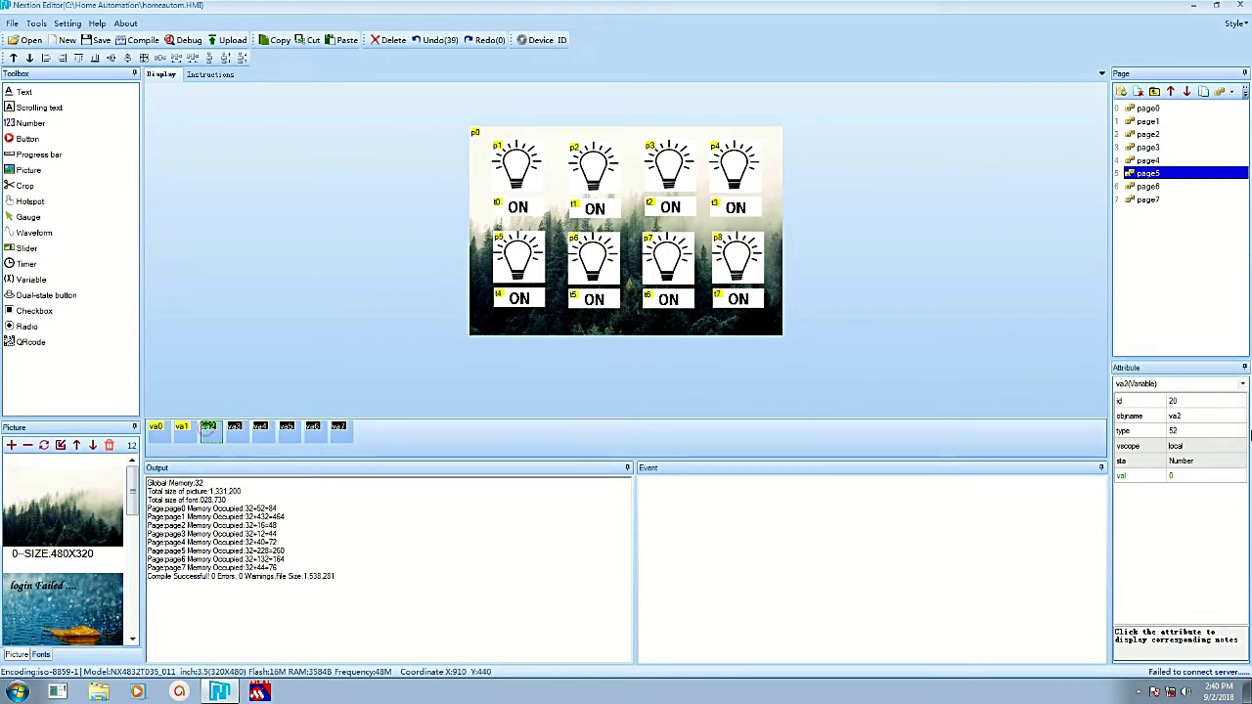
click(1217, 446)
click(1210, 455)
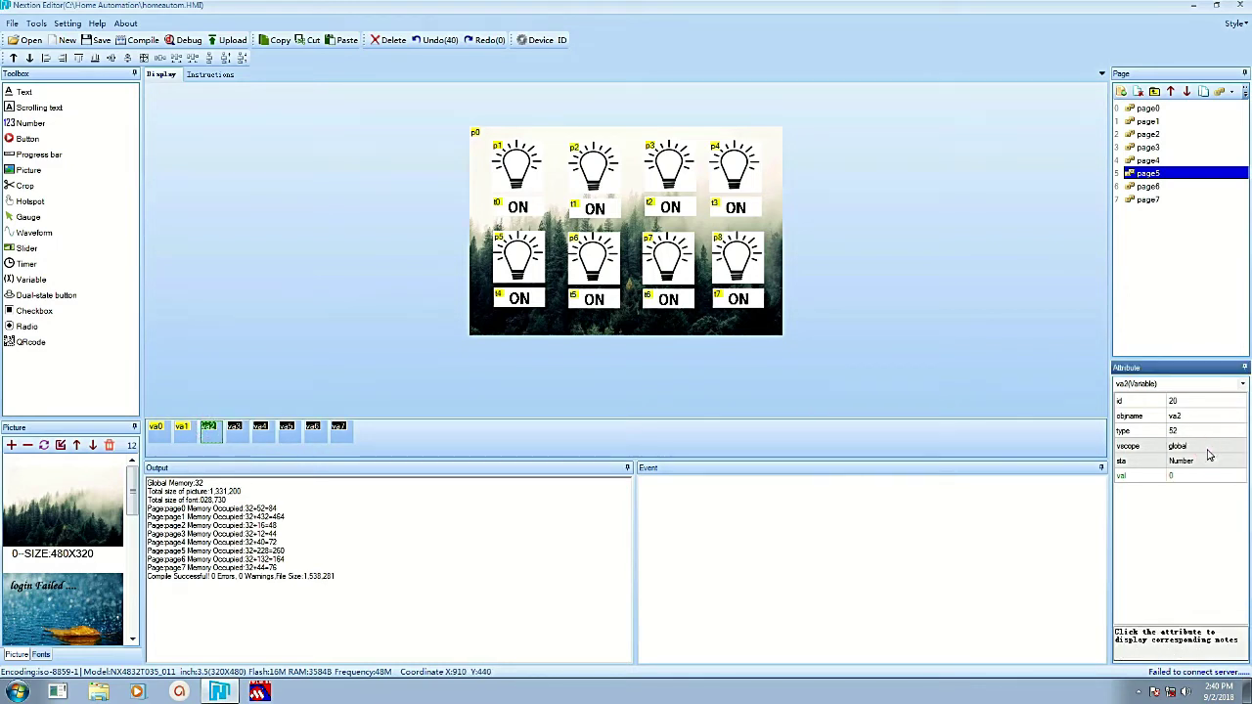
Set the scope of the remaining page5 variables, va1 and va0, to global and deselect them.
click(182, 431)
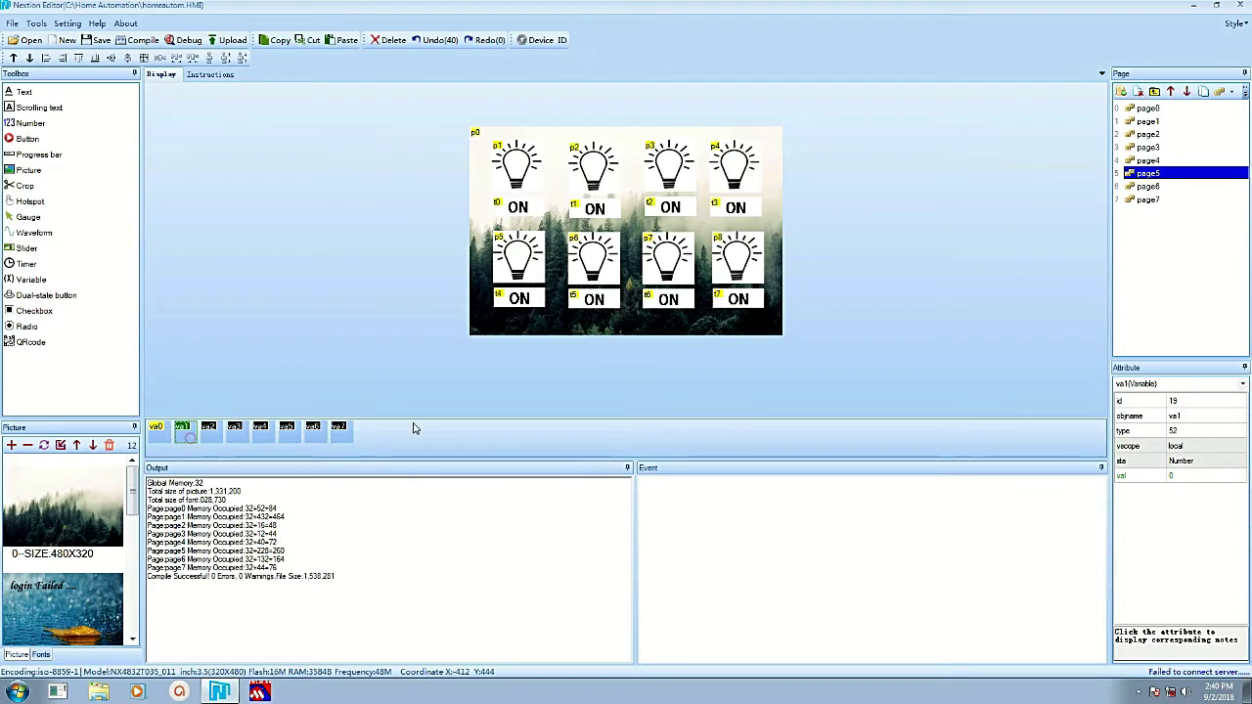
click(1194, 446)
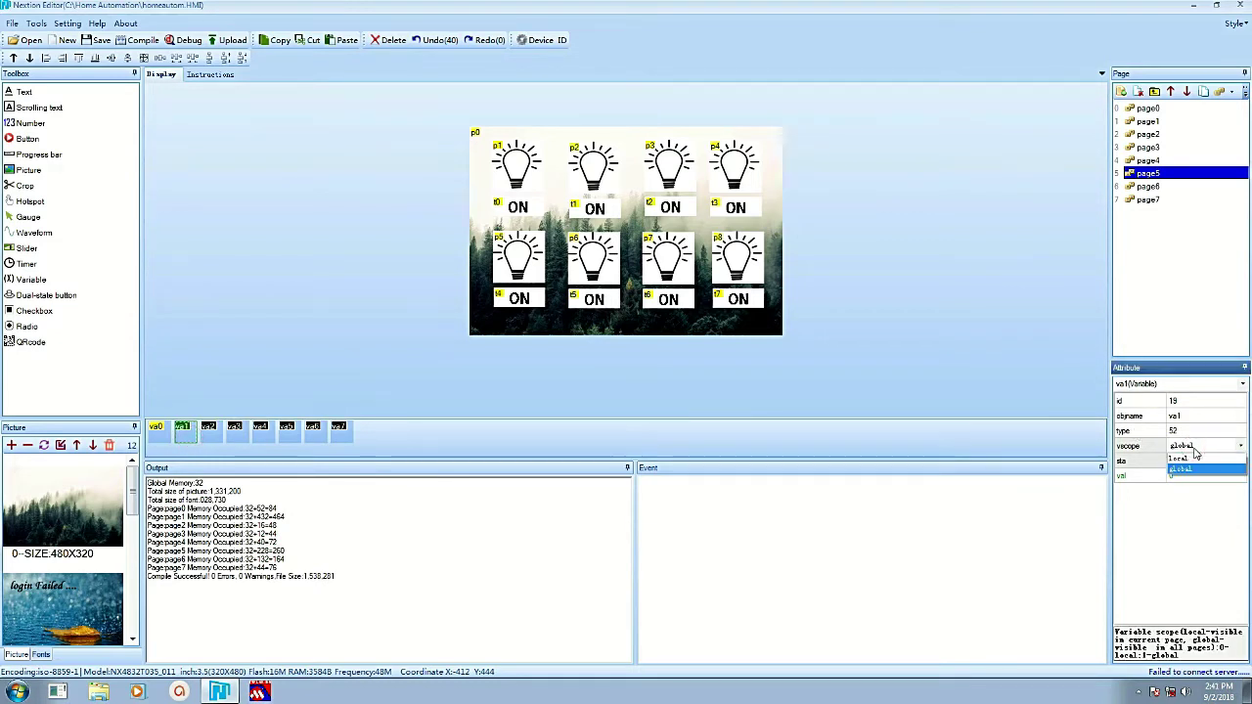
click(1183, 468)
click(154, 430)
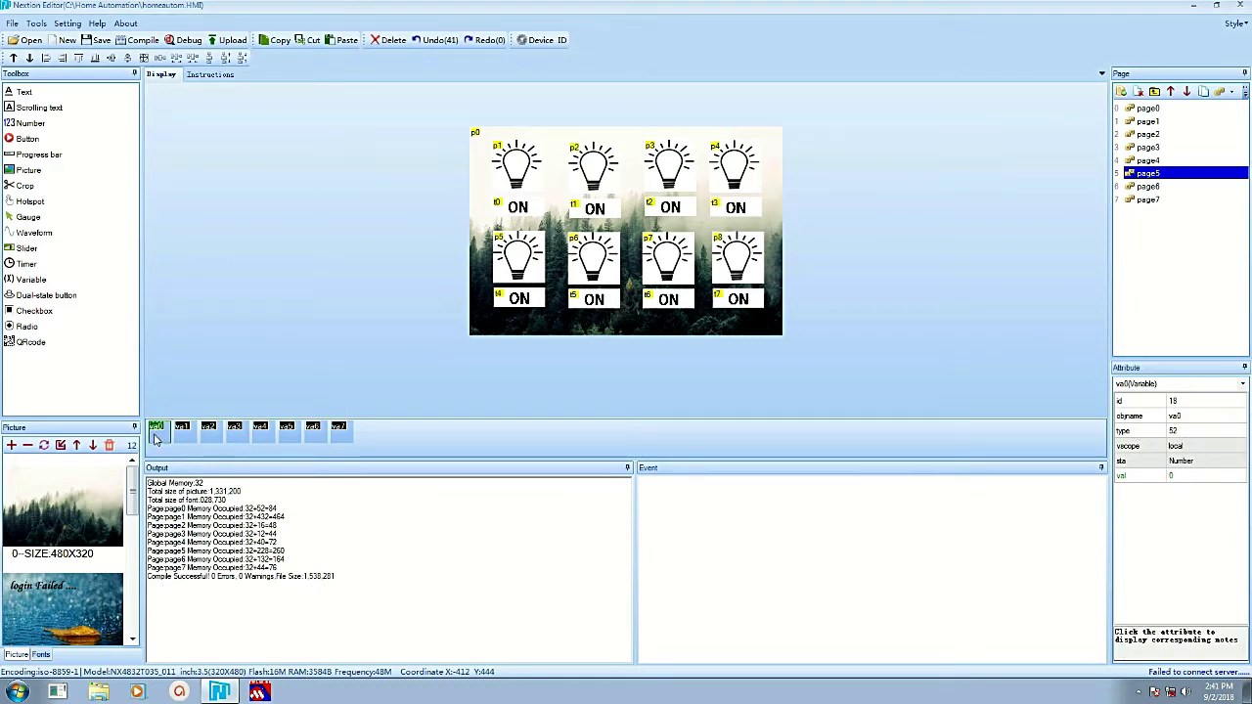
click(1179, 434)
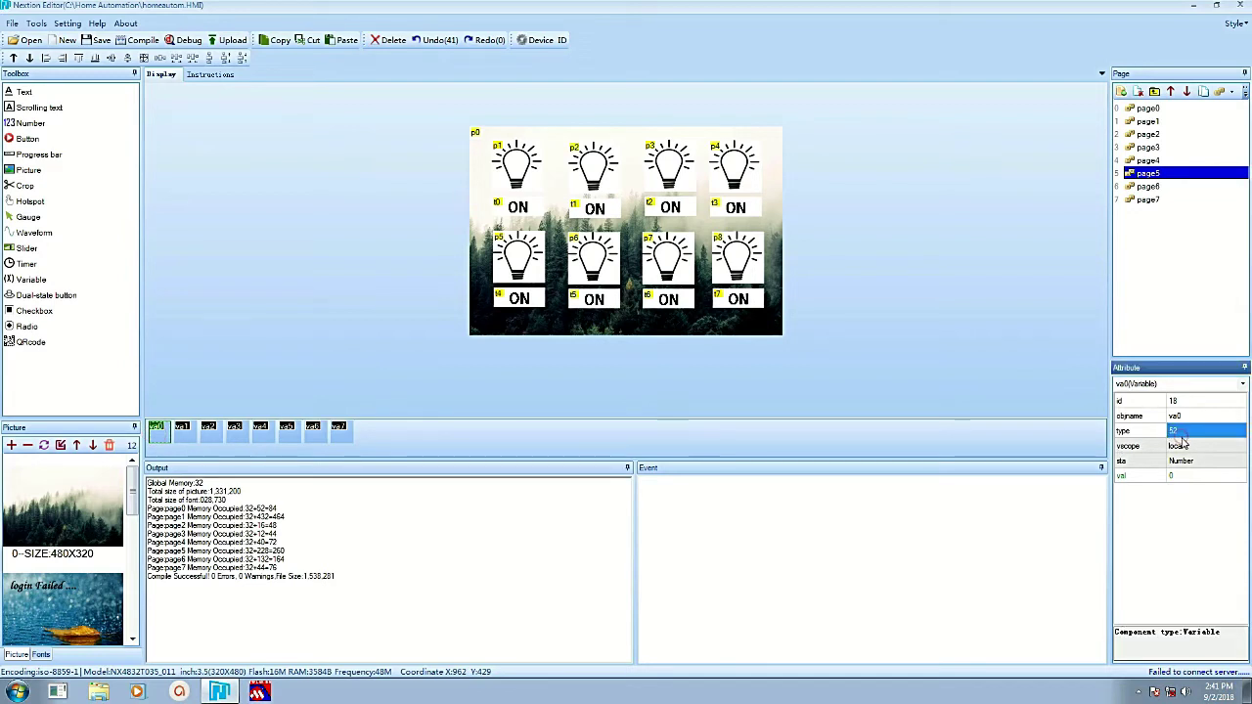
click(1193, 445)
key(Down)
key(Return)
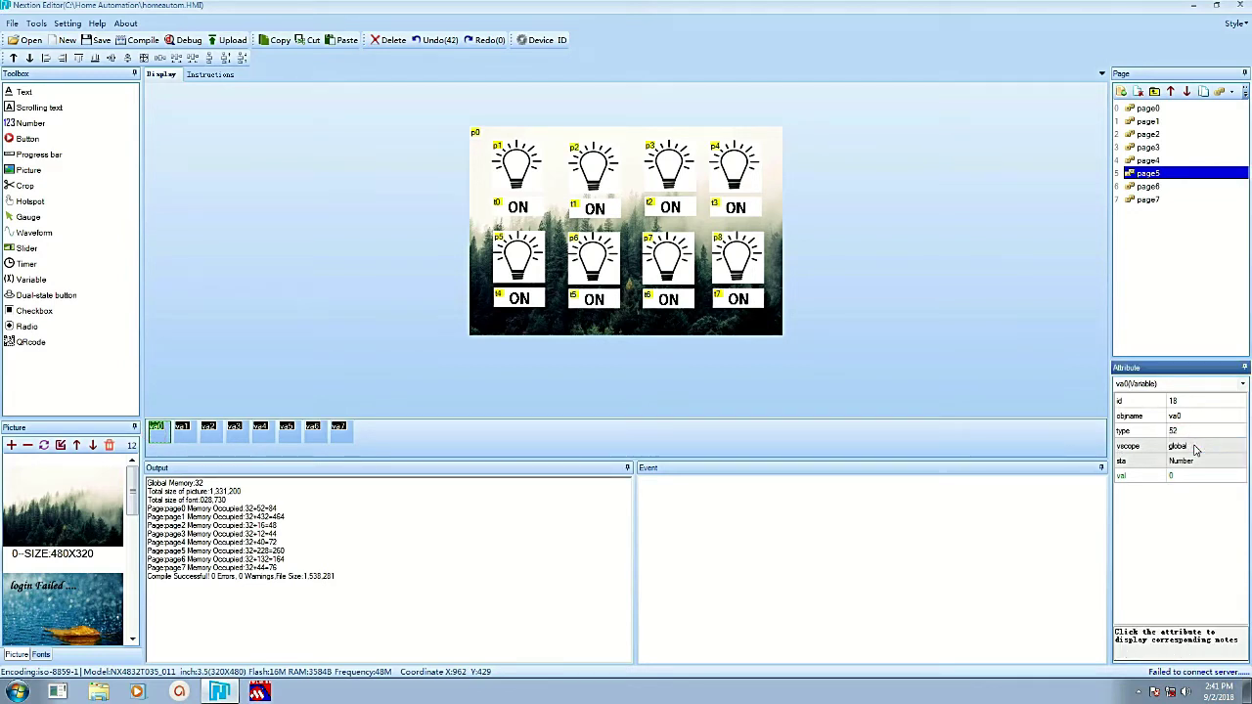
click(482, 367)
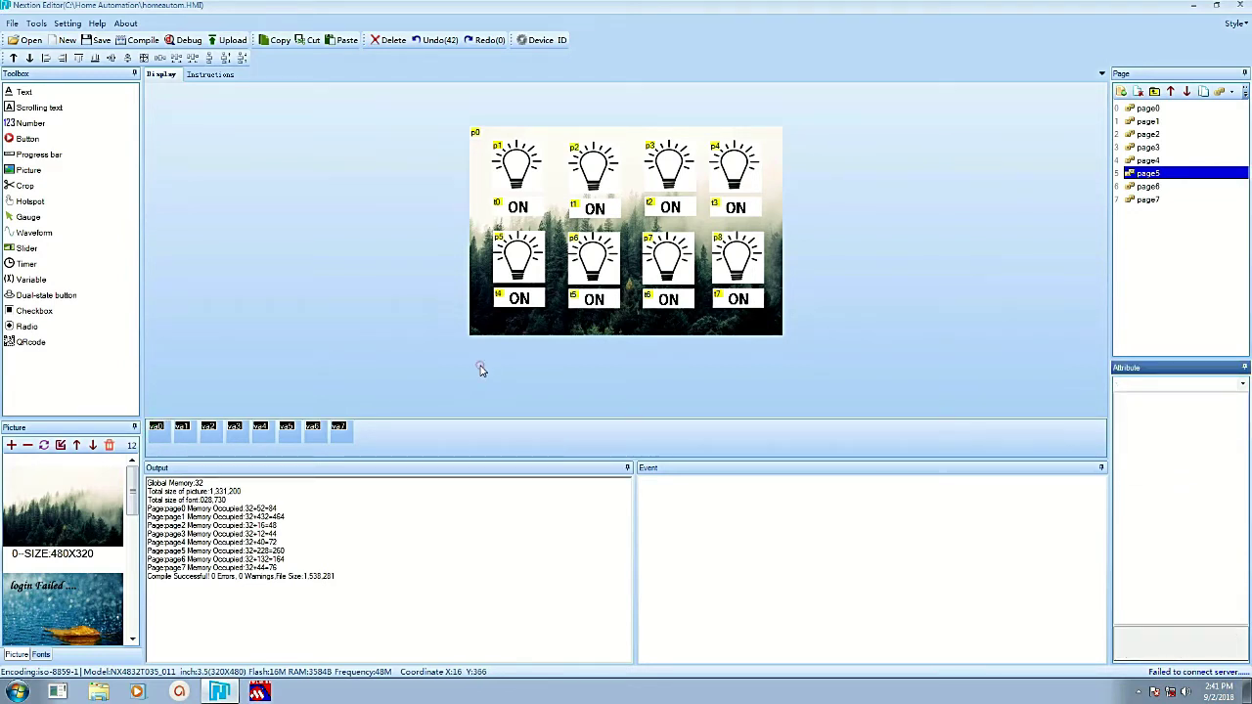
click(1149, 160)
click(1149, 173)
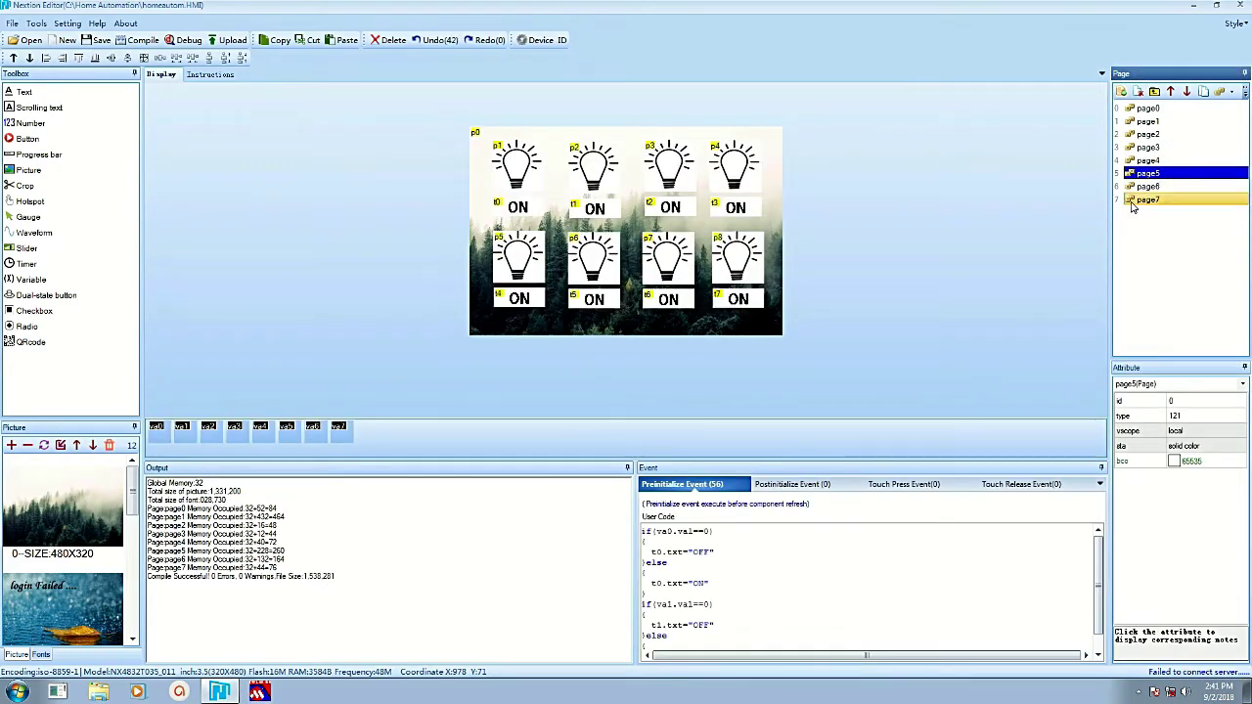
click(963, 258)
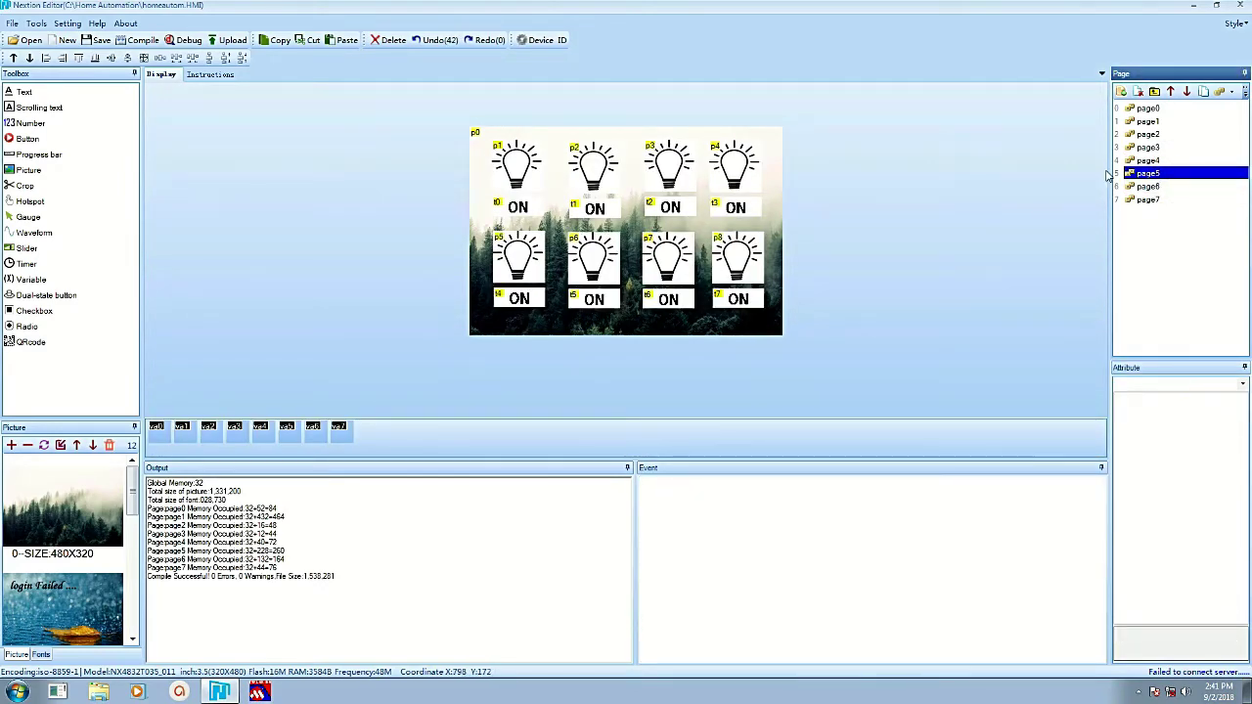
click(1177, 185)
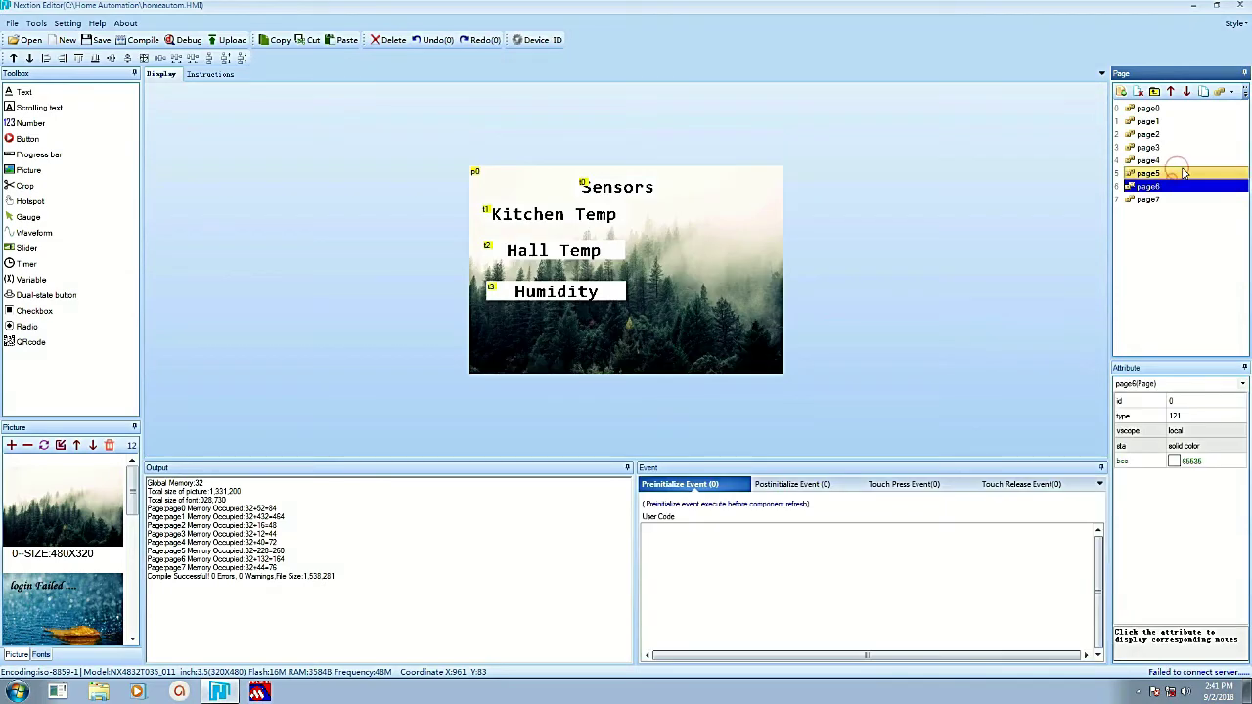
Examine page5's preinitialize event code, from the va0 block that sets t0's text to the start of the va1 block.
click(1181, 174)
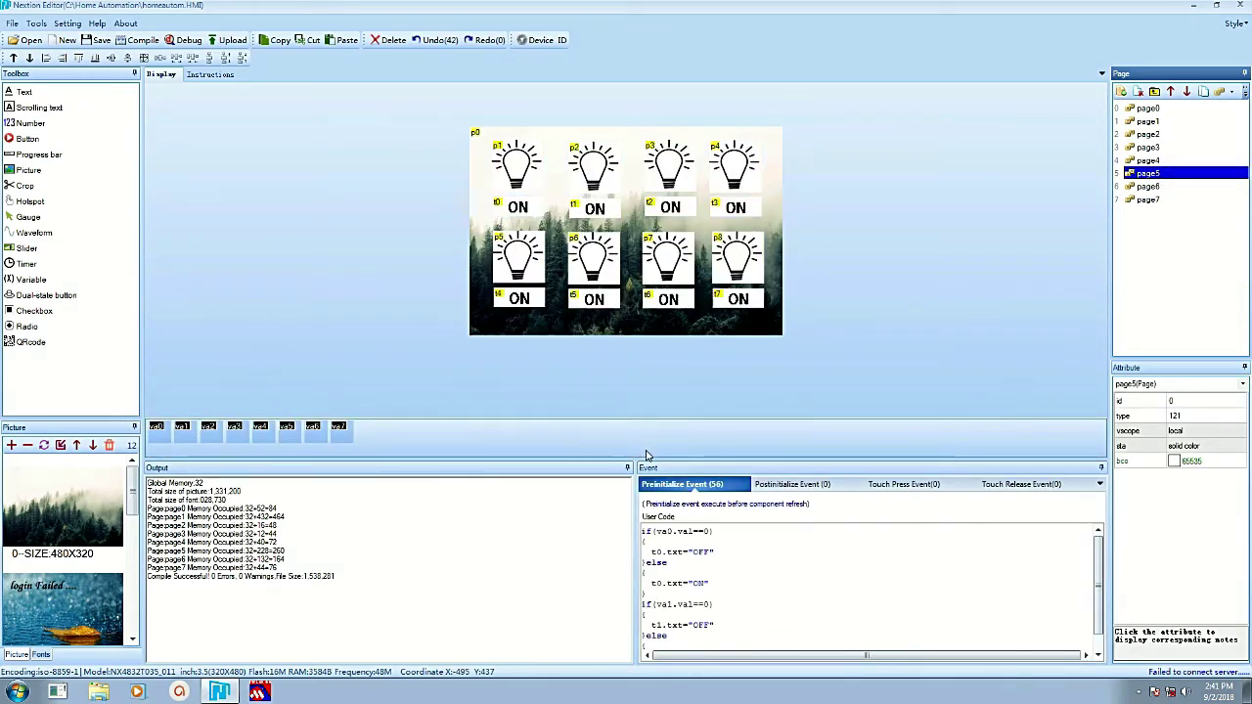
click(678, 544)
key(Up)
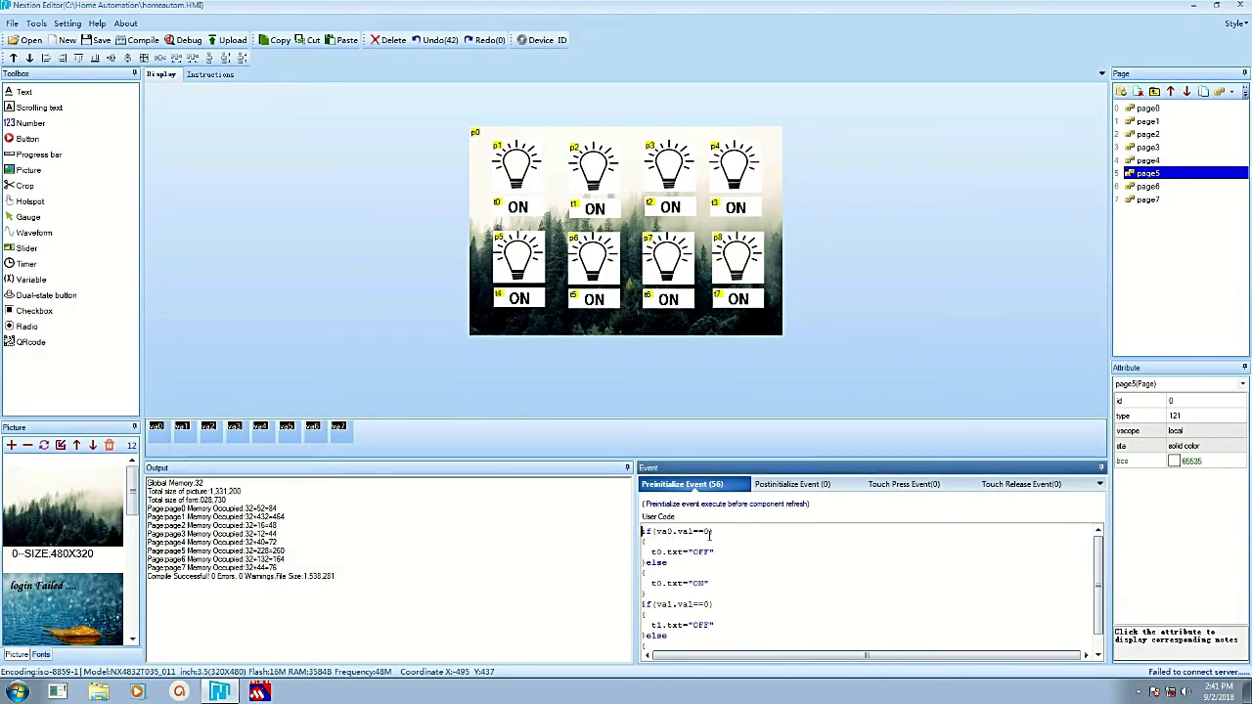
key(shift+Down)
key(shift+Down)
key(shift+Down)
key(shift+Down)
key(shift+Down)
key(shift+Down)
key(shift+Down)
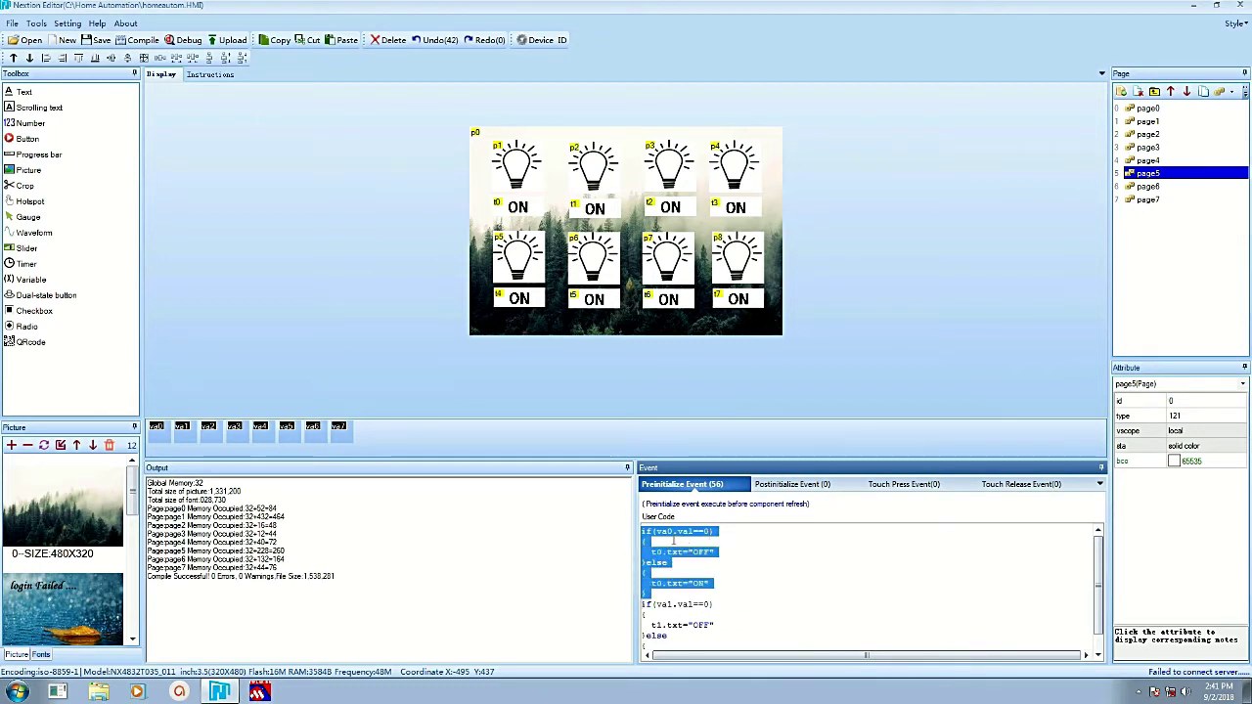
click(673, 541)
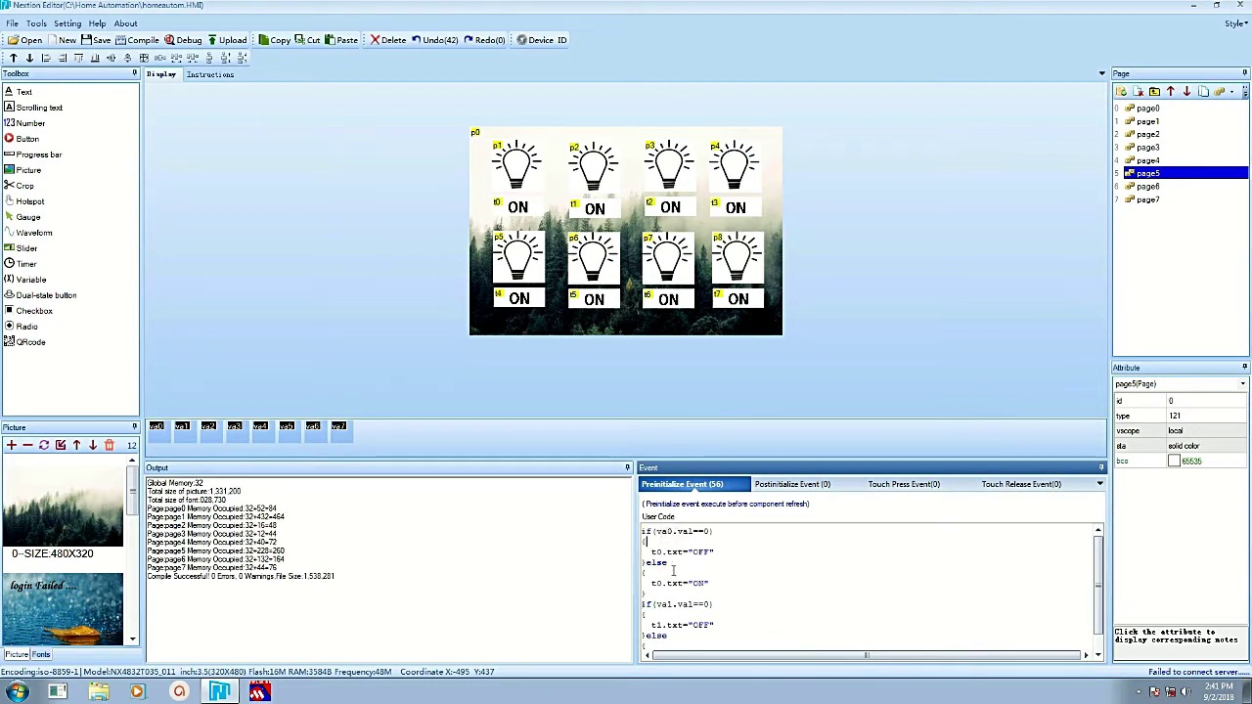
click(747, 606)
click(753, 614)
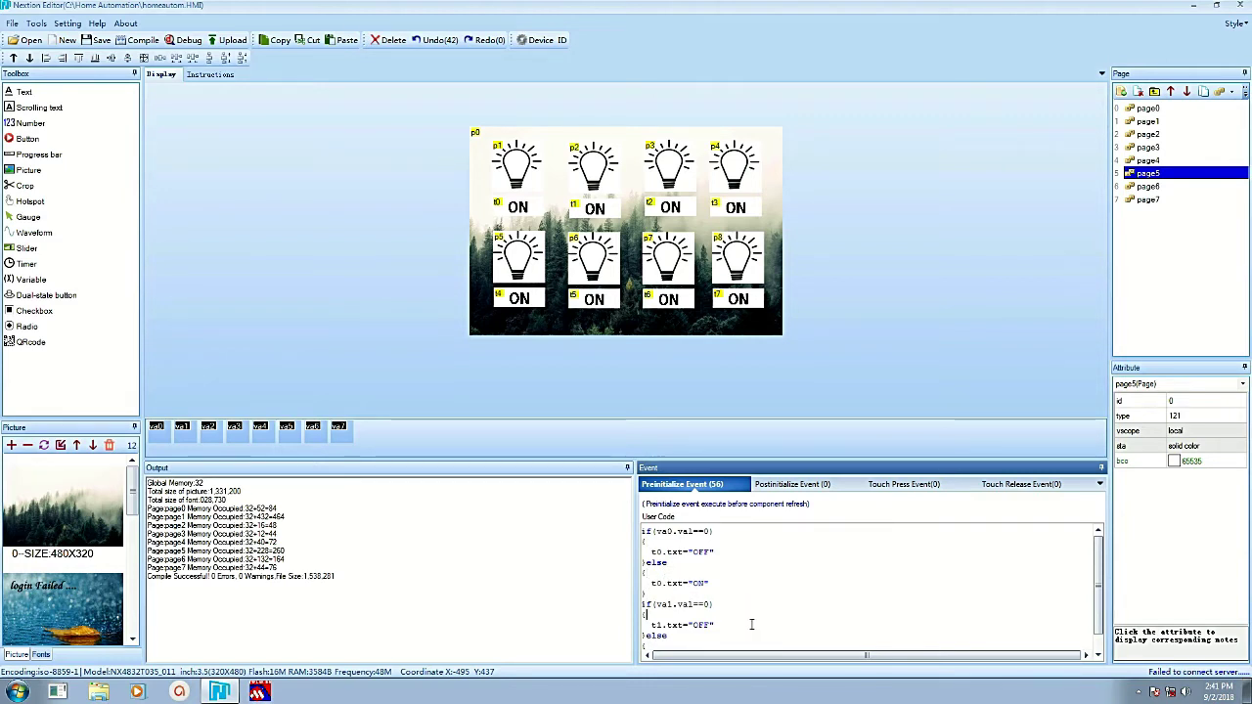
click(1009, 323)
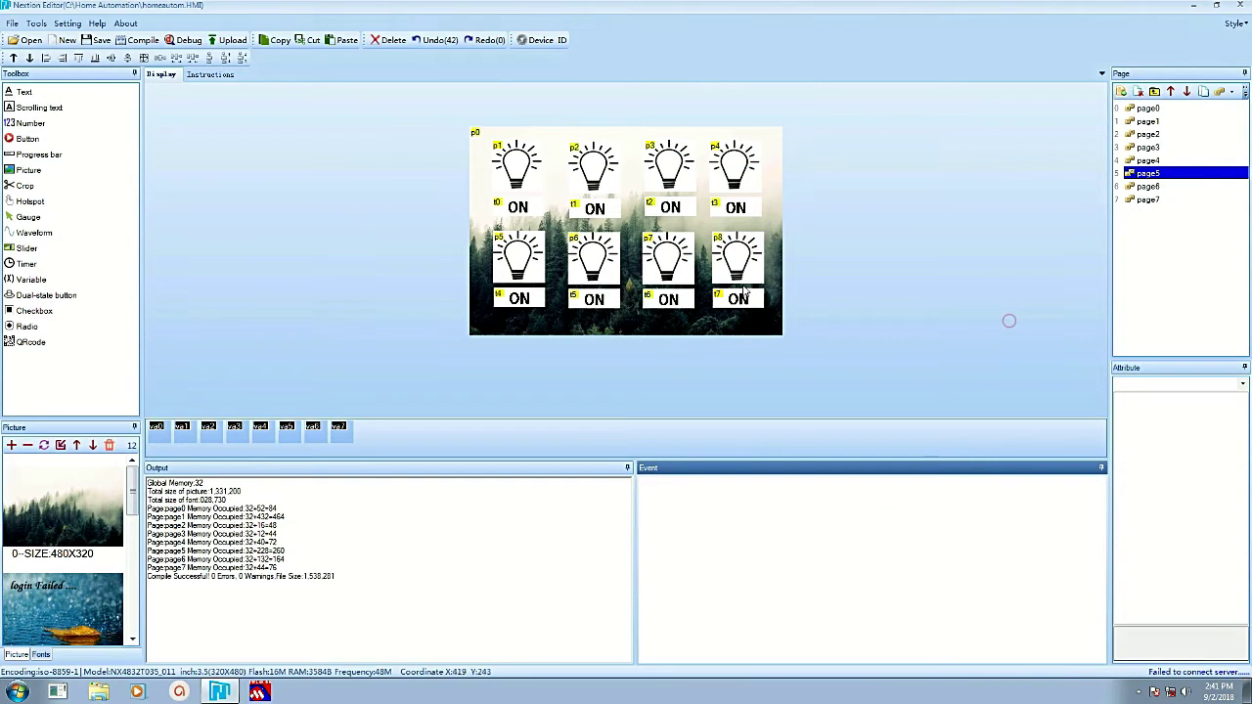
Examine the touch release event code of text t0 on page5, which toggles va0 and the ON/OFF text.
click(427, 245)
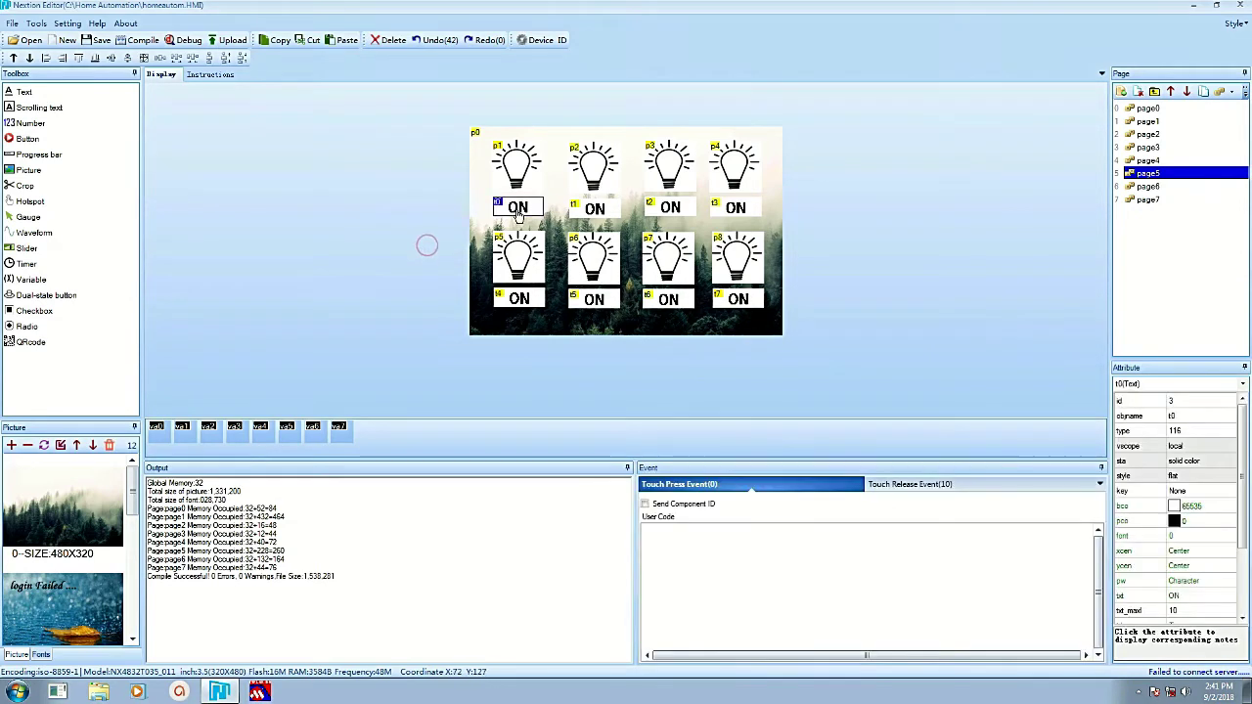
click(824, 546)
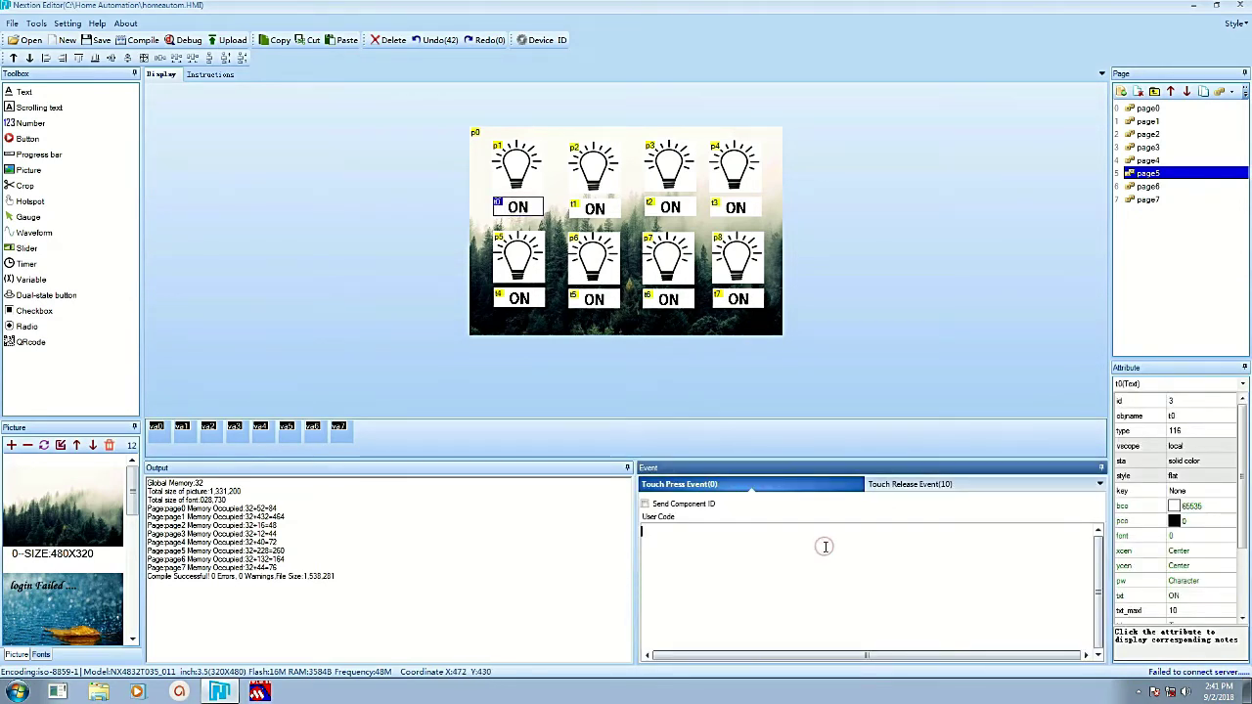
click(917, 481)
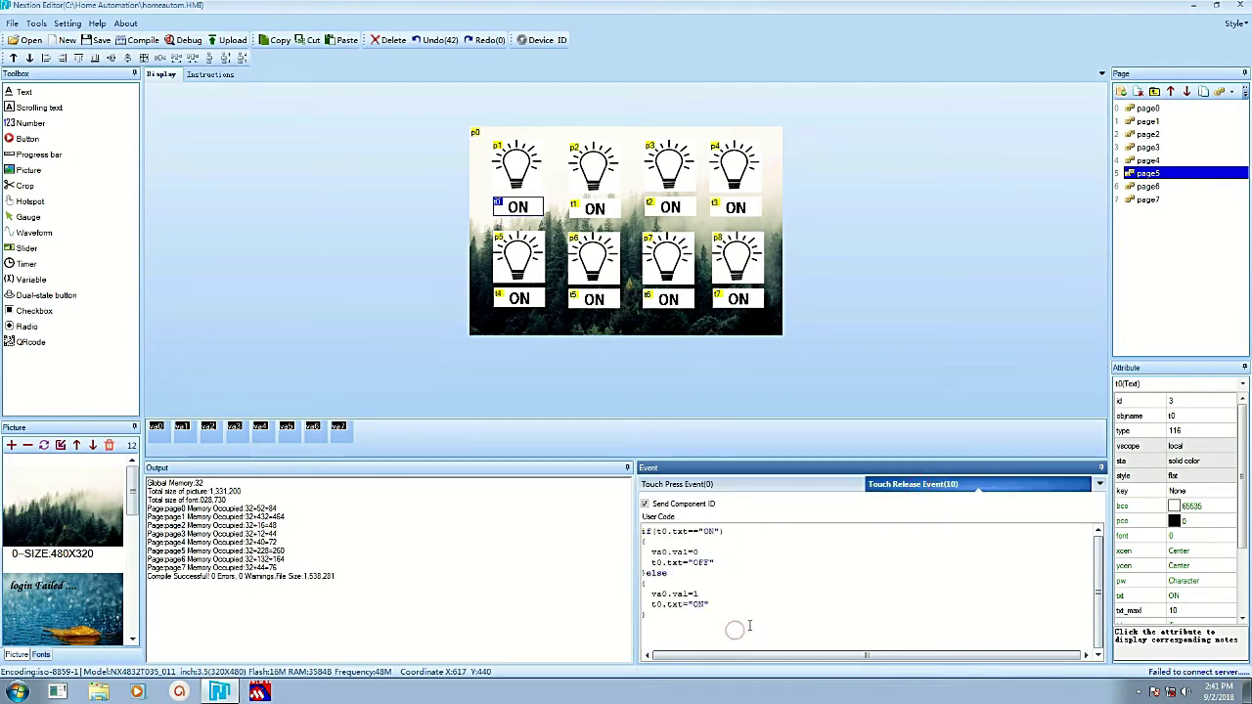
key(ctrl+a)
click(712, 606)
click(728, 531)
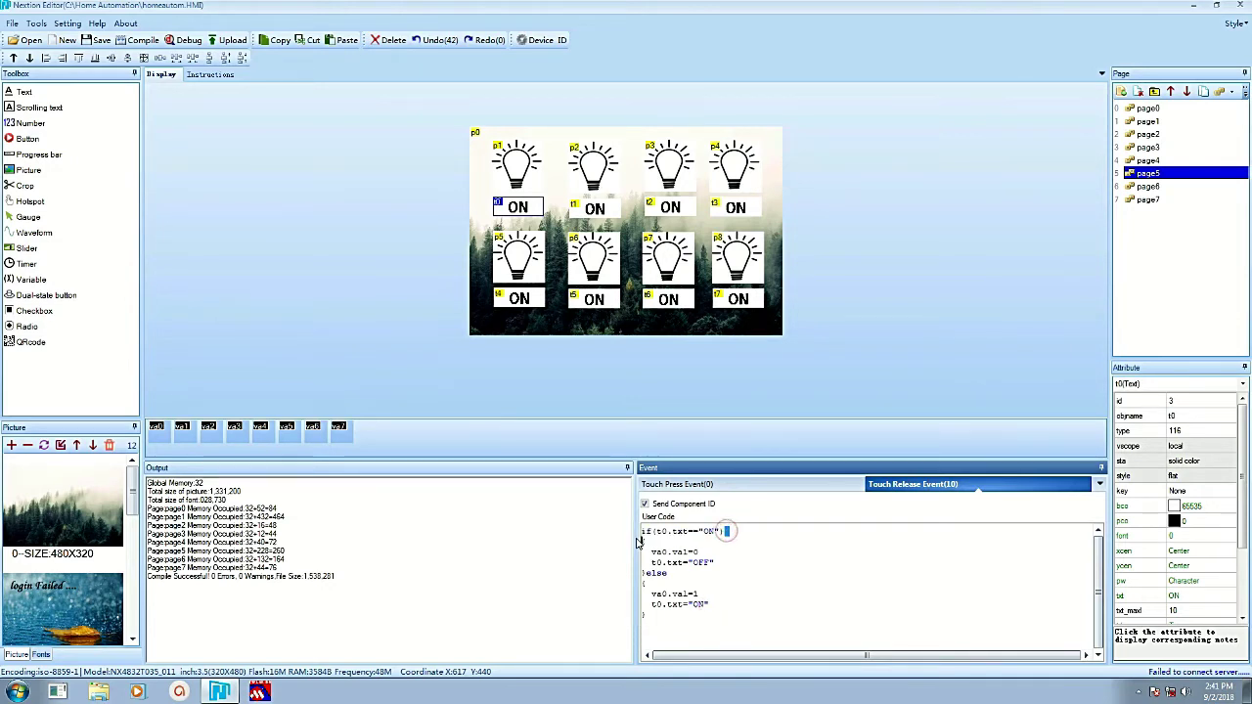
click(706, 551)
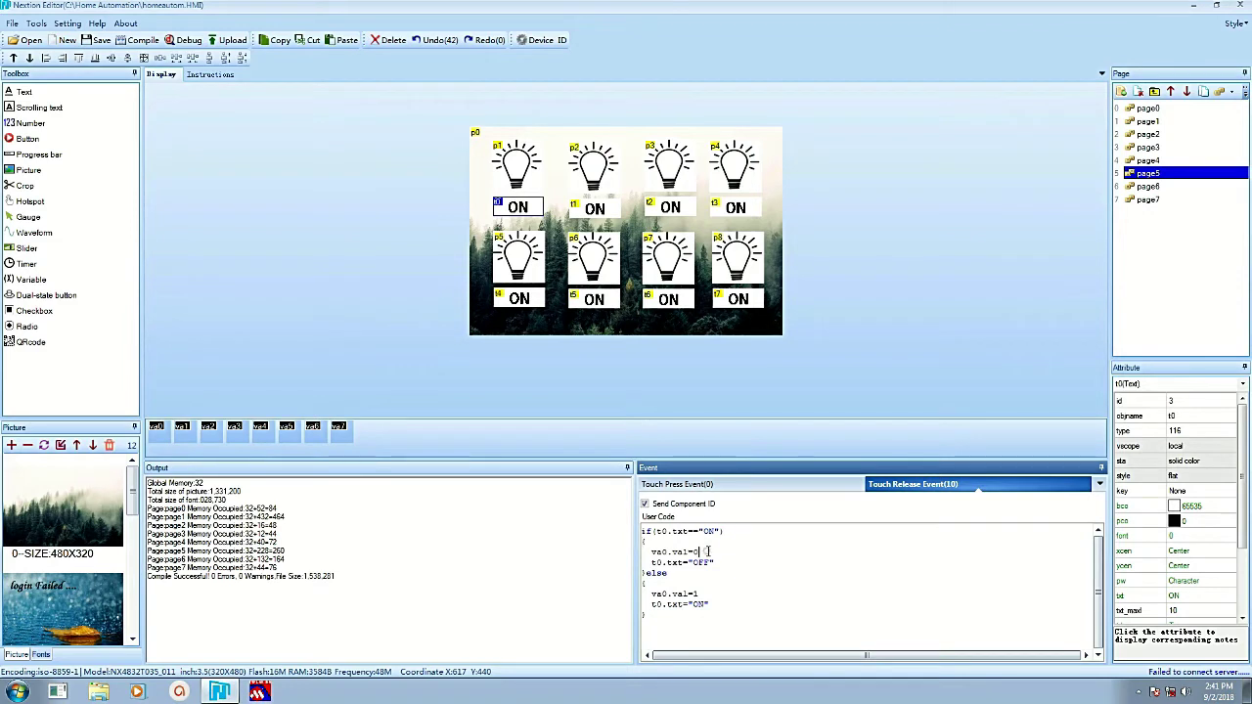
click(738, 590)
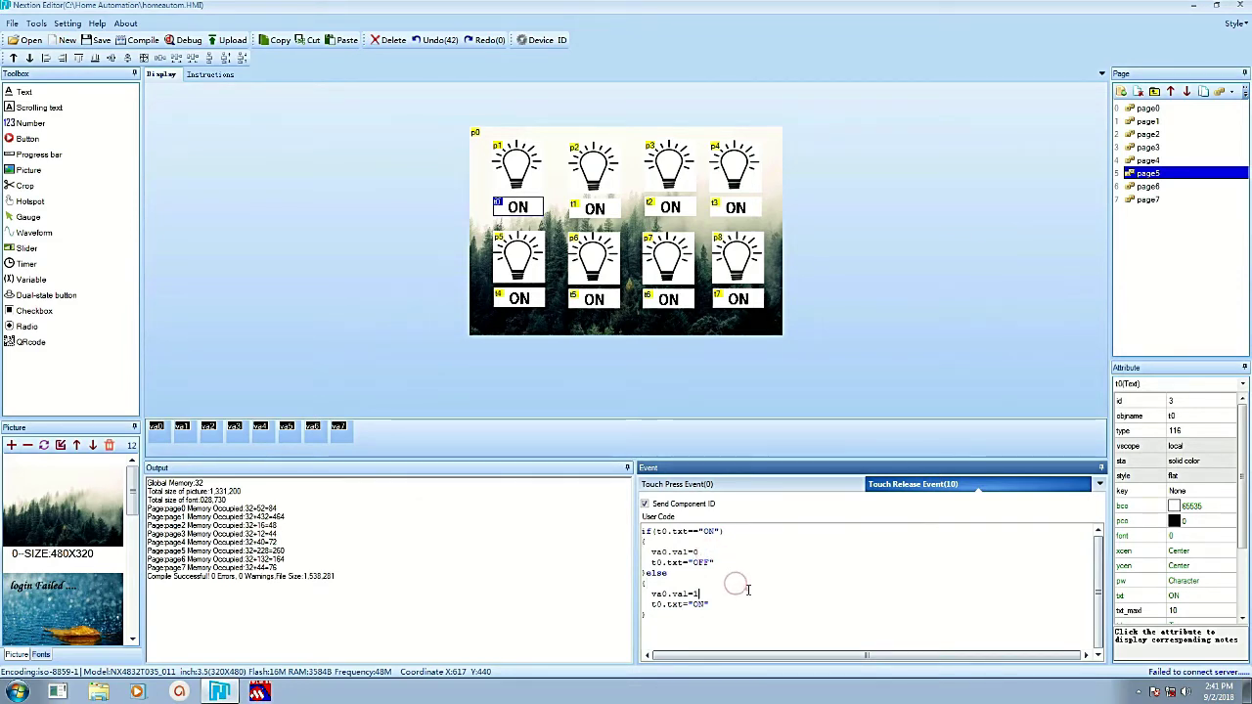
click(756, 599)
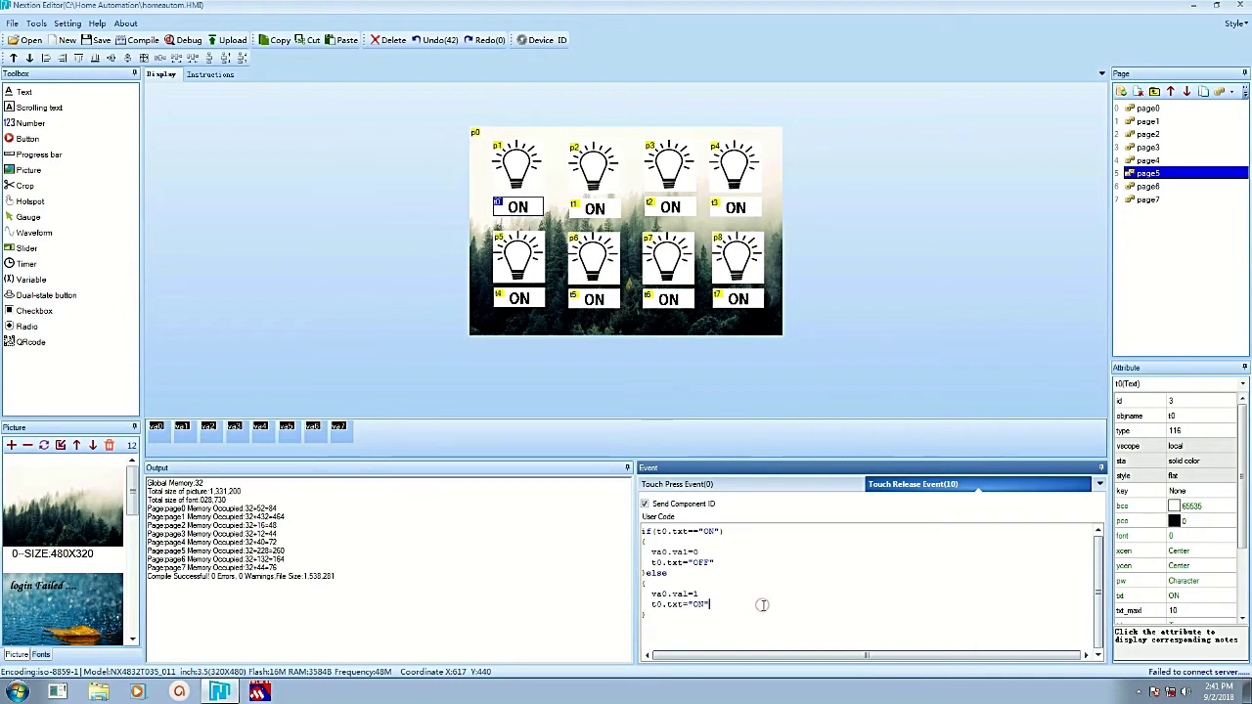
Copy t0's touch release code into the same event of t1, t2 and t3, renumbering the variable and text references to match each one.
key(ctrl+a)
key(ctrl+c)
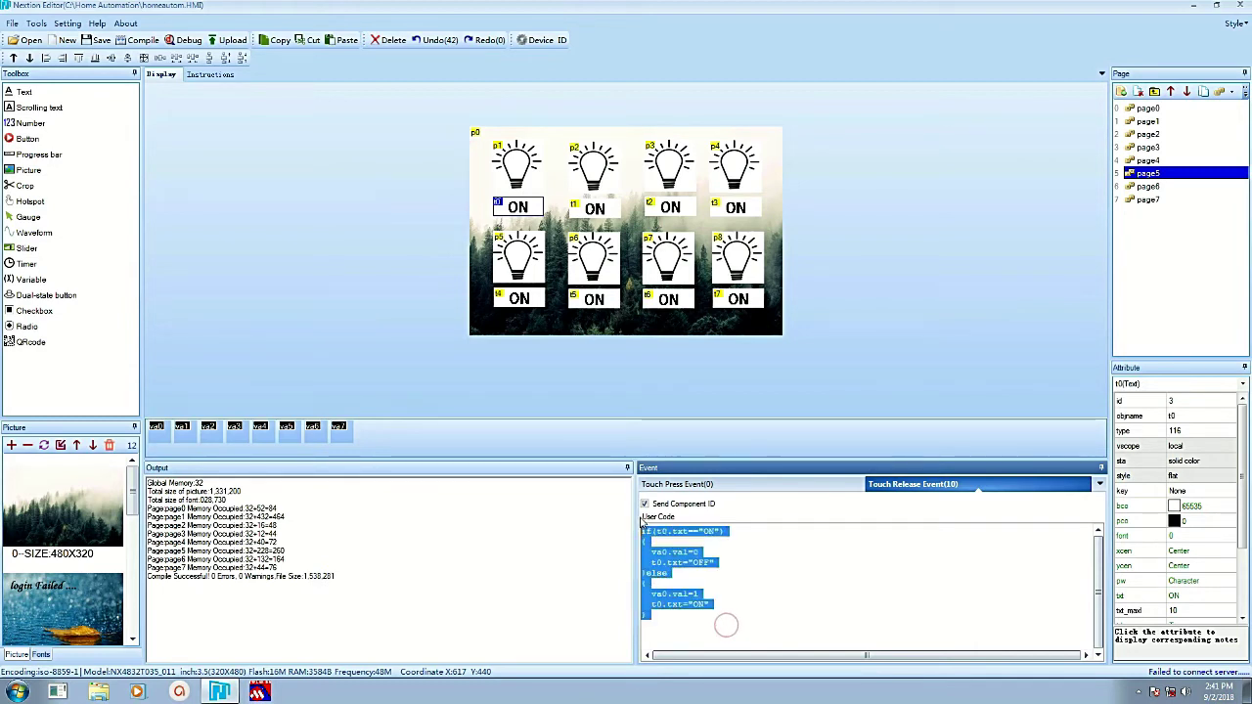
click(599, 217)
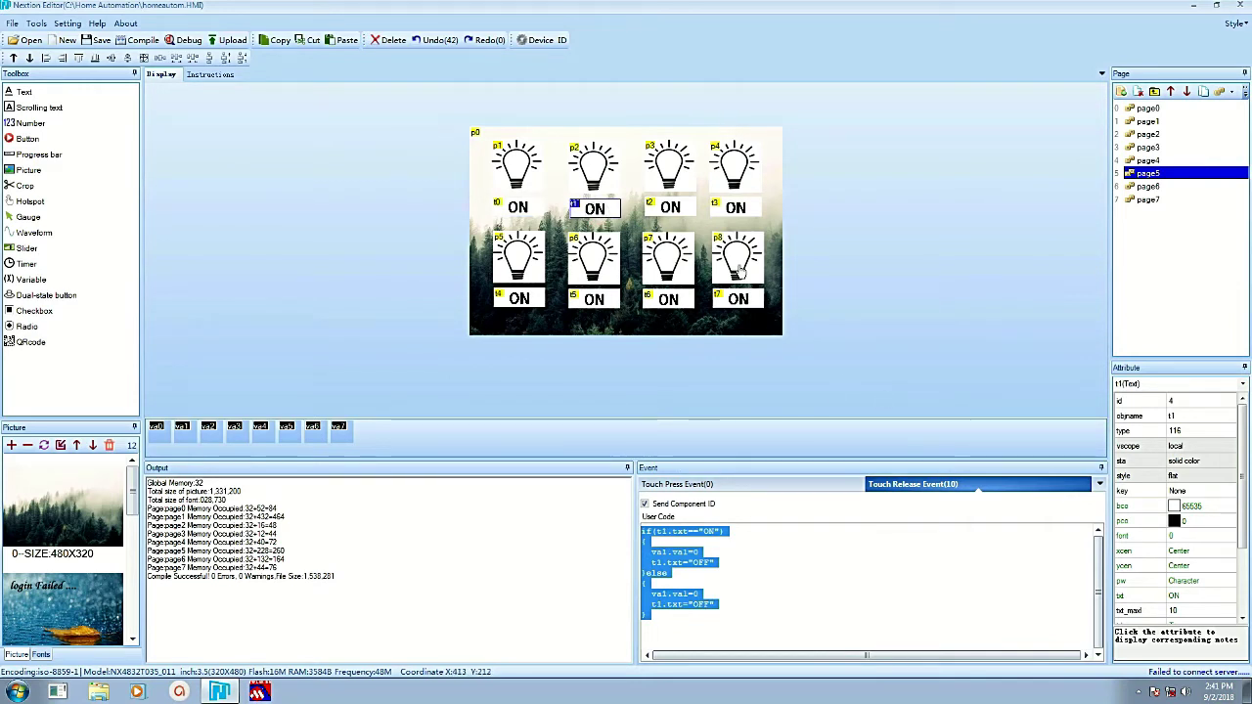
click(682, 219)
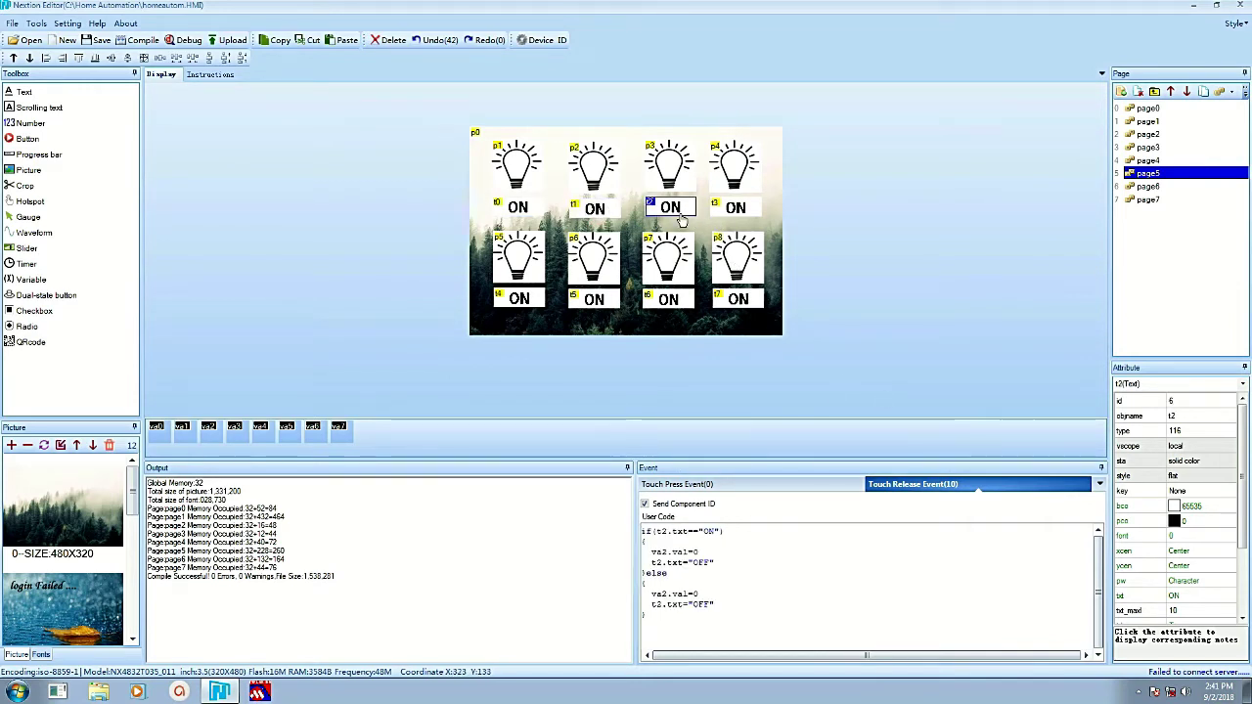
click(748, 206)
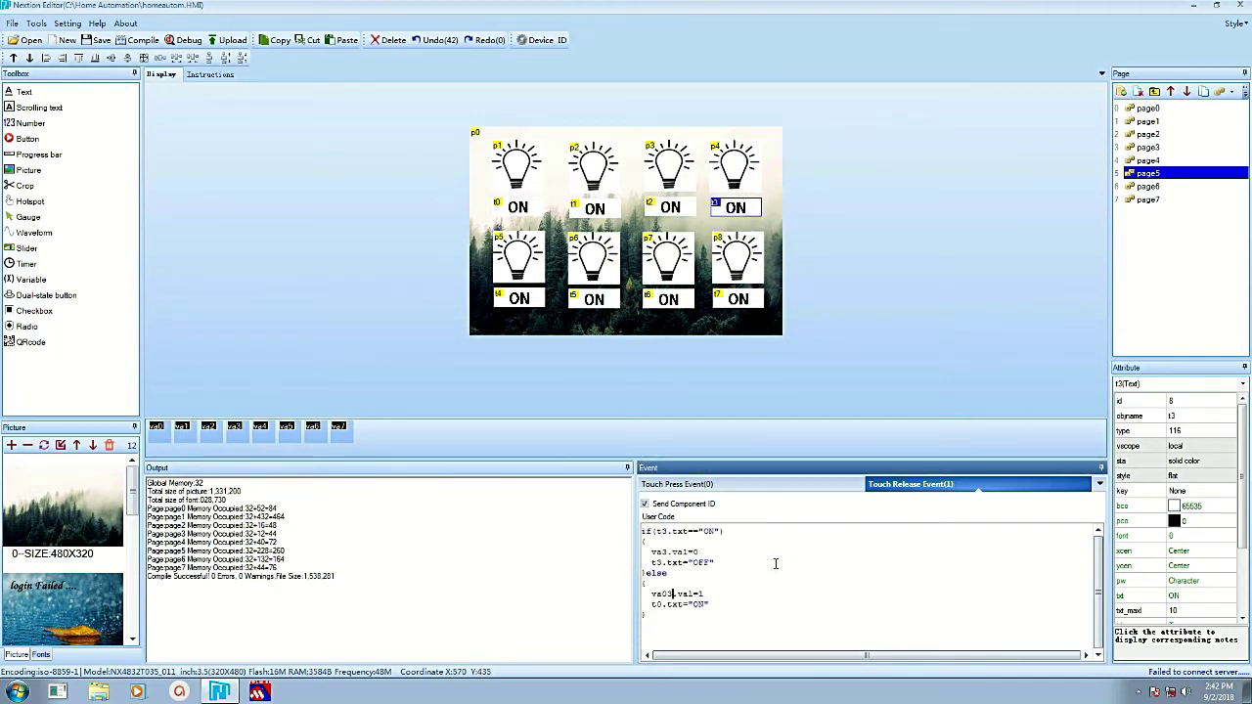
Put the toggle code in the touch release events of t4, t5 and t6, renumbering its assignments to va4/t4, va5/t5 and va6/t6.
click(532, 302)
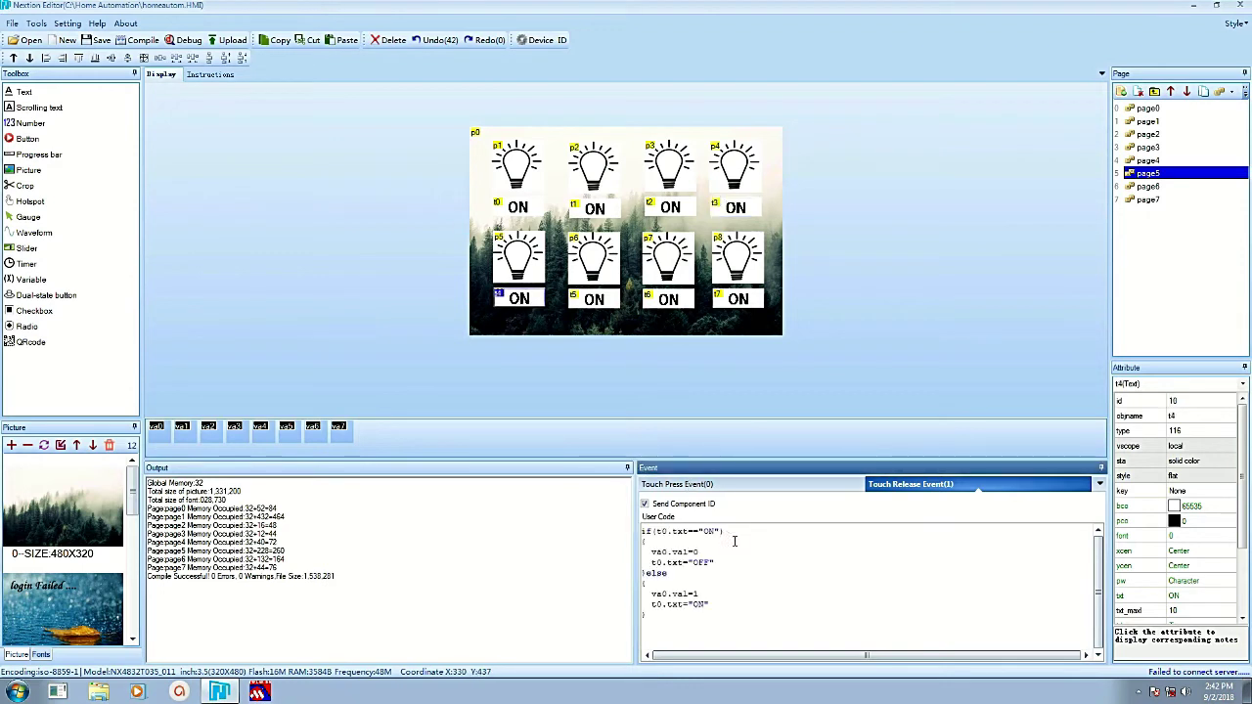
key(Right)
key(Delete)
text(4)
key(Up)
click(593, 299)
click(637, 308)
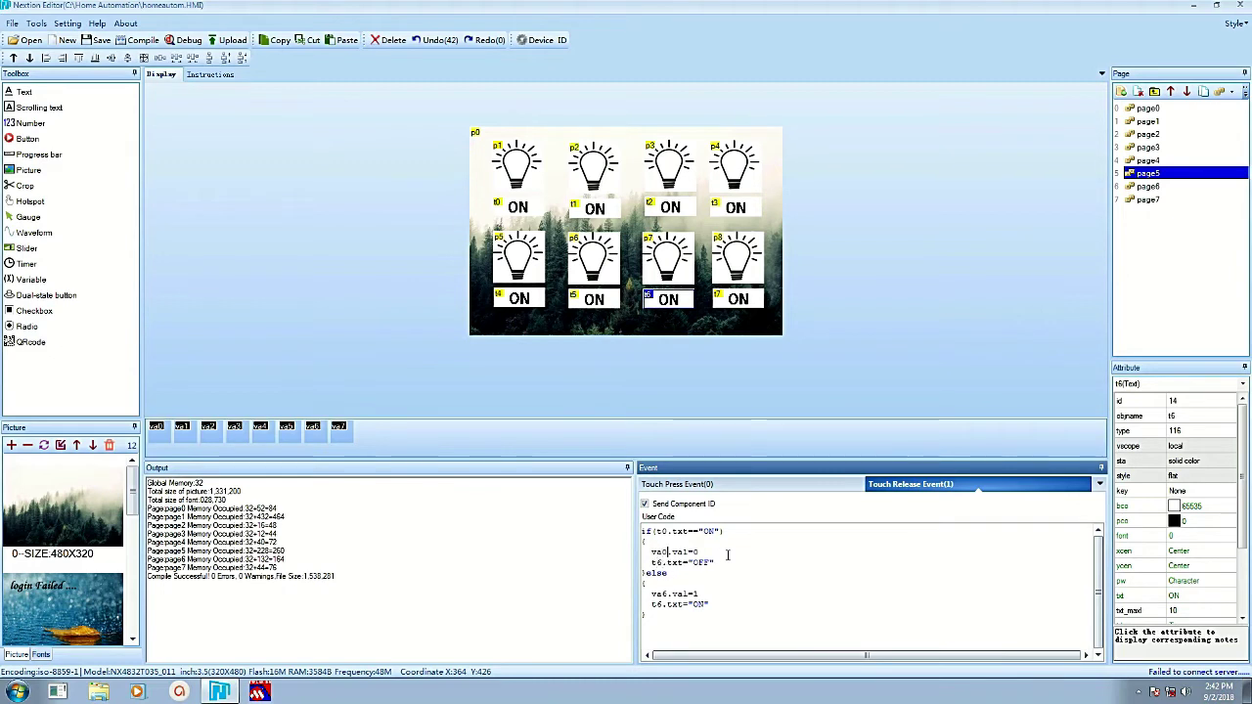
click(731, 315)
key(ctrl+v)
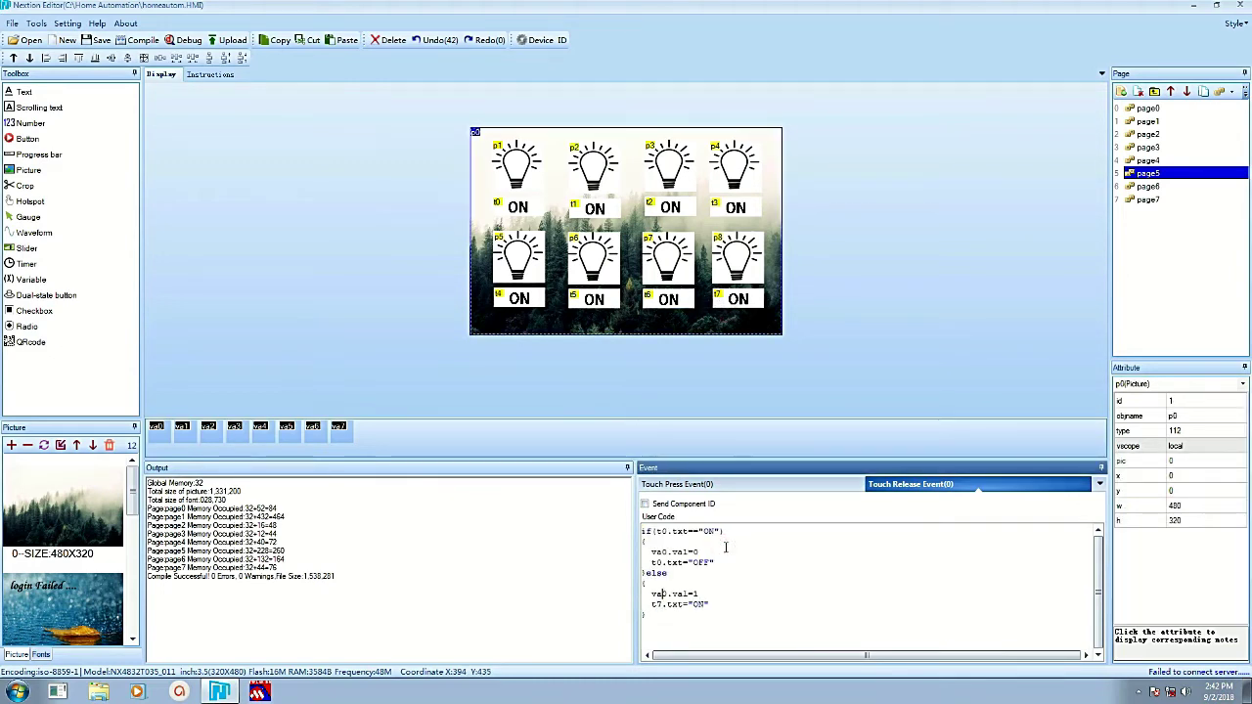
click(738, 298)
click(804, 574)
text(if(t0.txt=="ON") {   va7.val=0   t7.txt="OFF" }else {   va7.val=1   t7.txt="ON" })
click(672, 304)
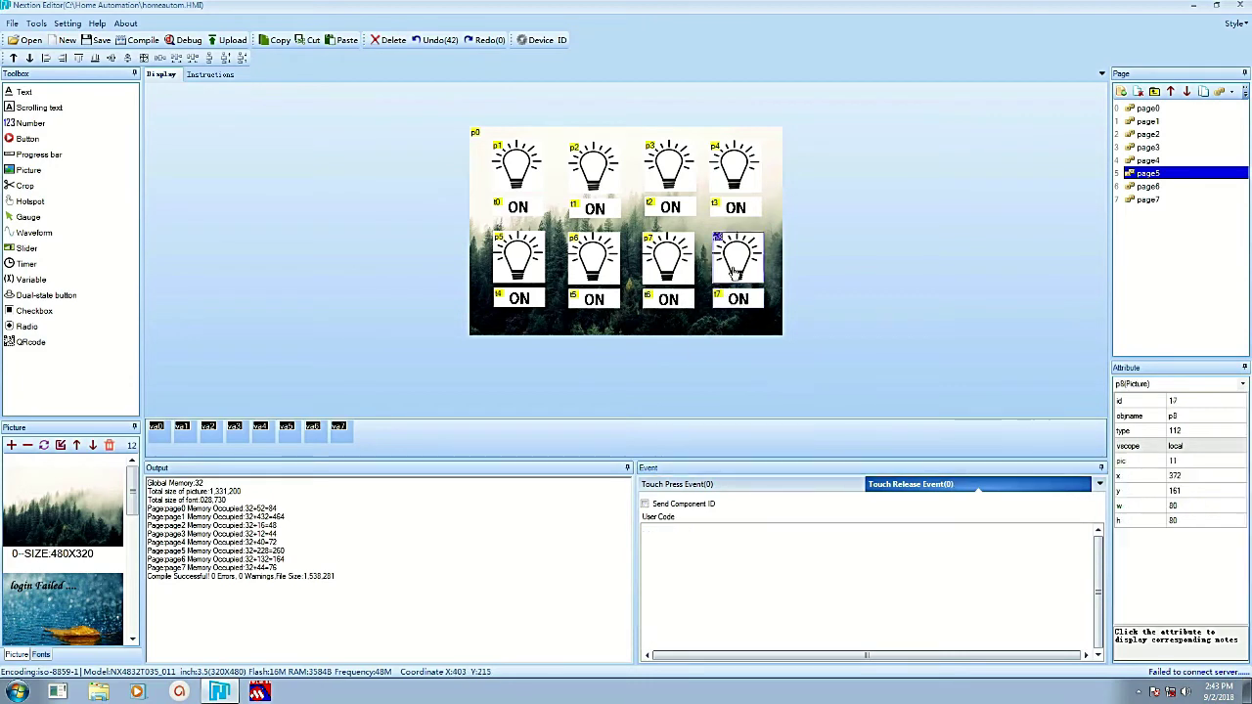
click(708, 326)
click(707, 618)
key(ctrl+a)
key(Delete)
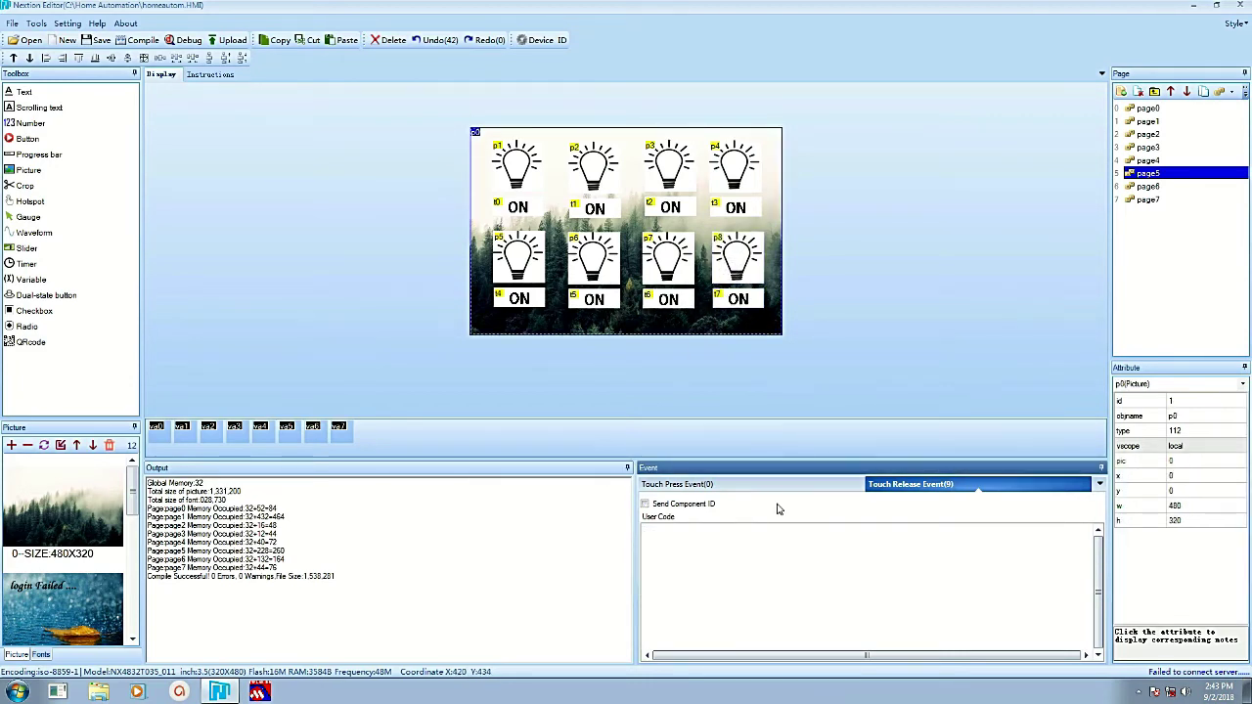
Review the touch release events of text t7, picture p0, and texts t6 and t5 on page5.
click(740, 306)
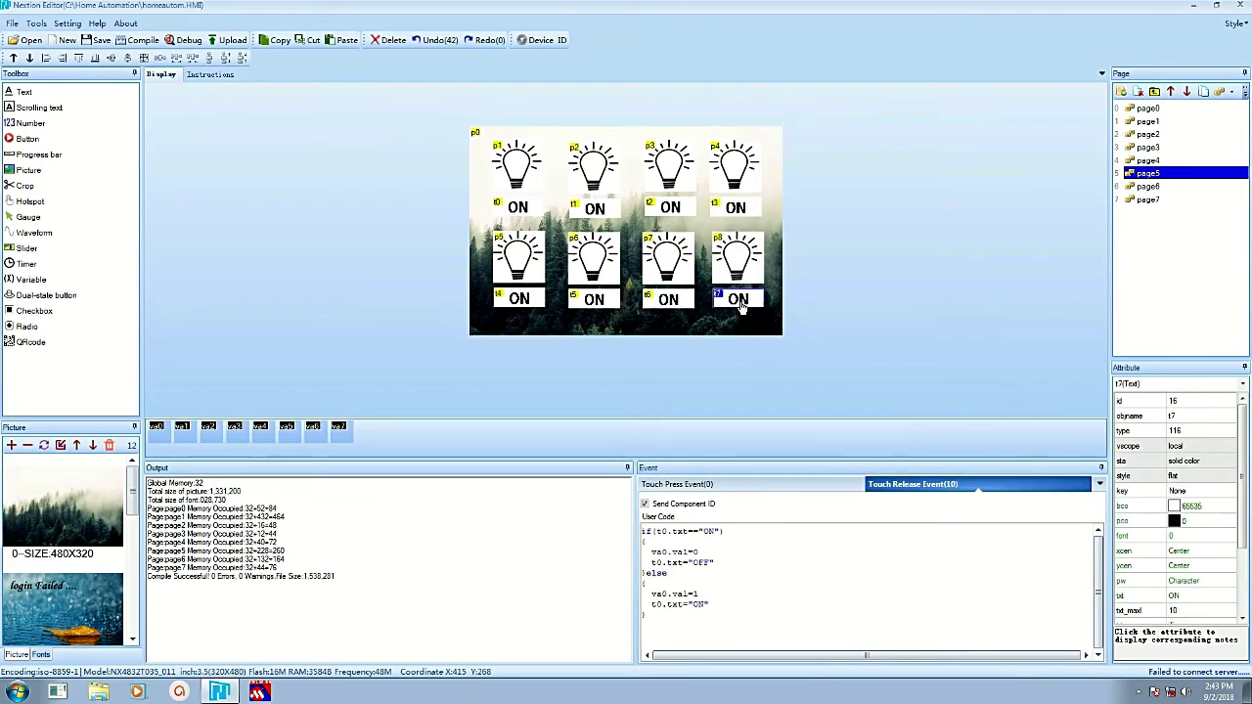
click(772, 266)
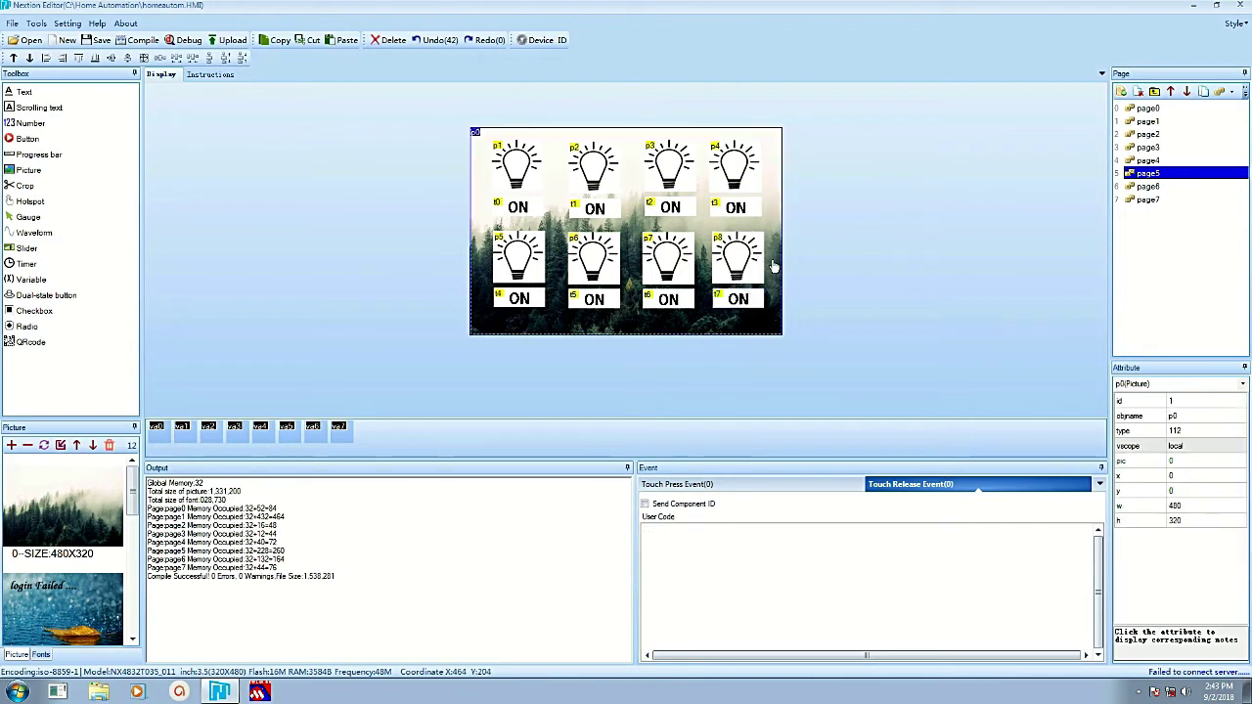
click(740, 306)
click(668, 302)
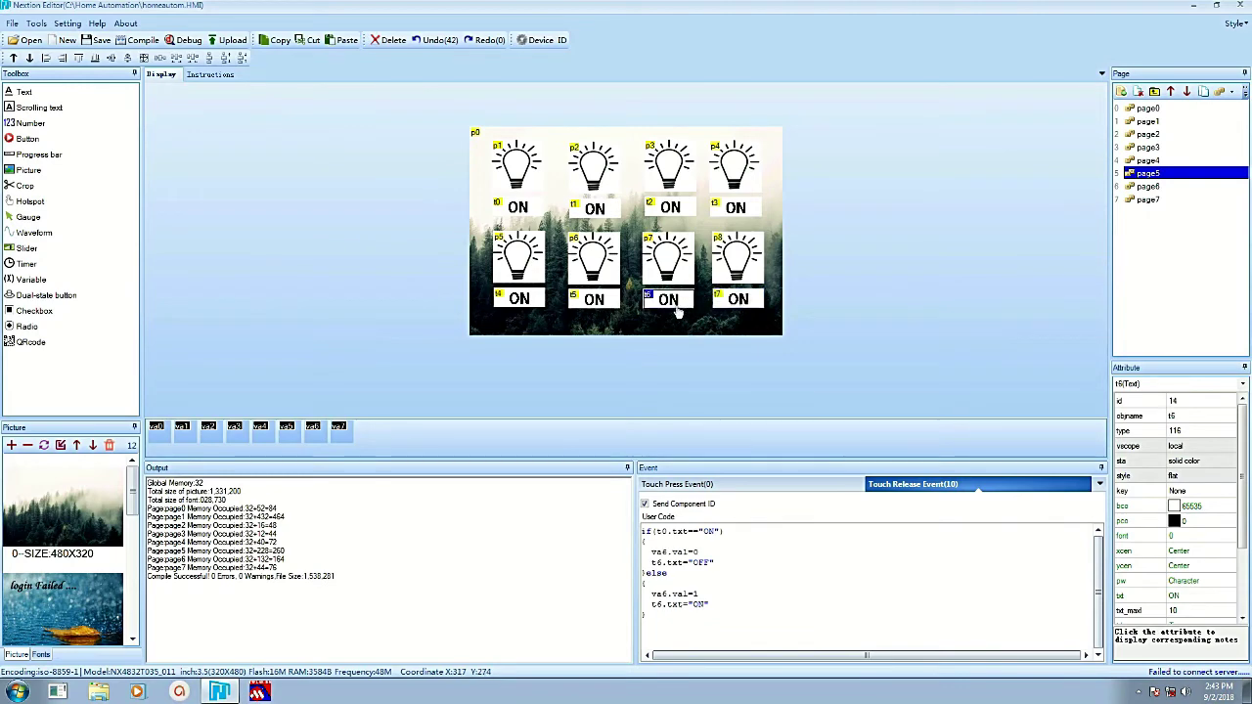
click(603, 302)
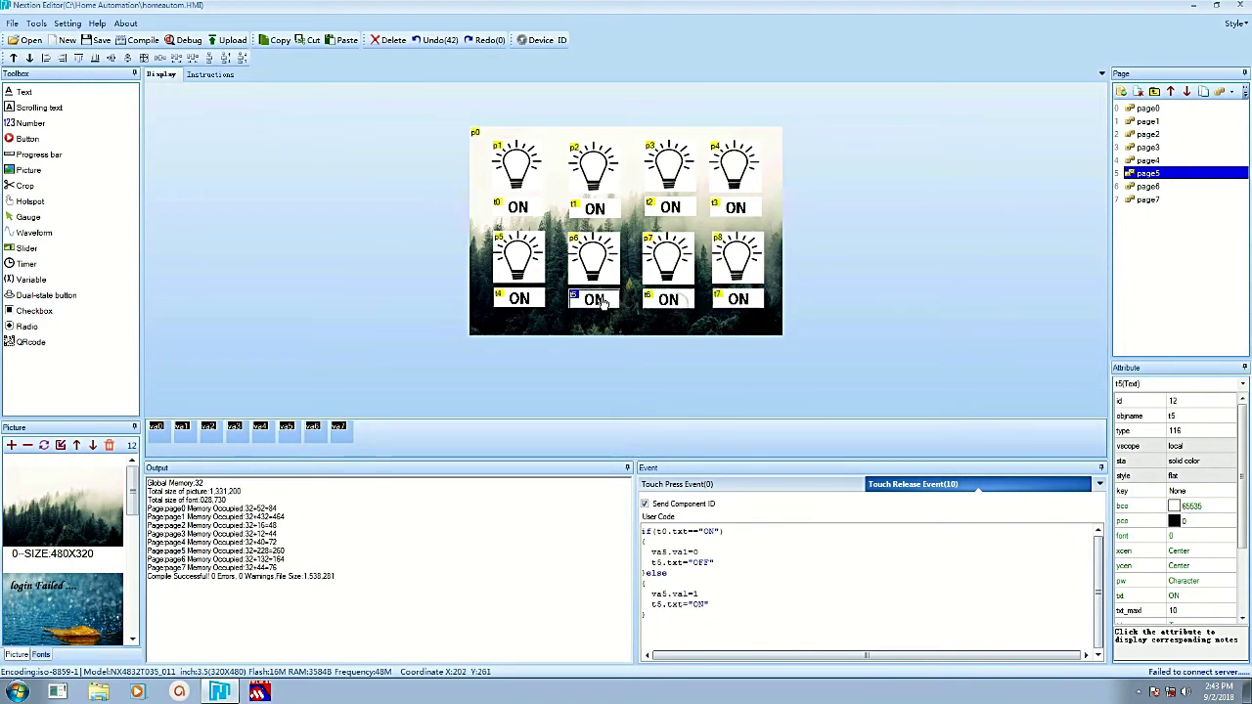
Save the project, compile it and open the debug simulator.
click(101, 43)
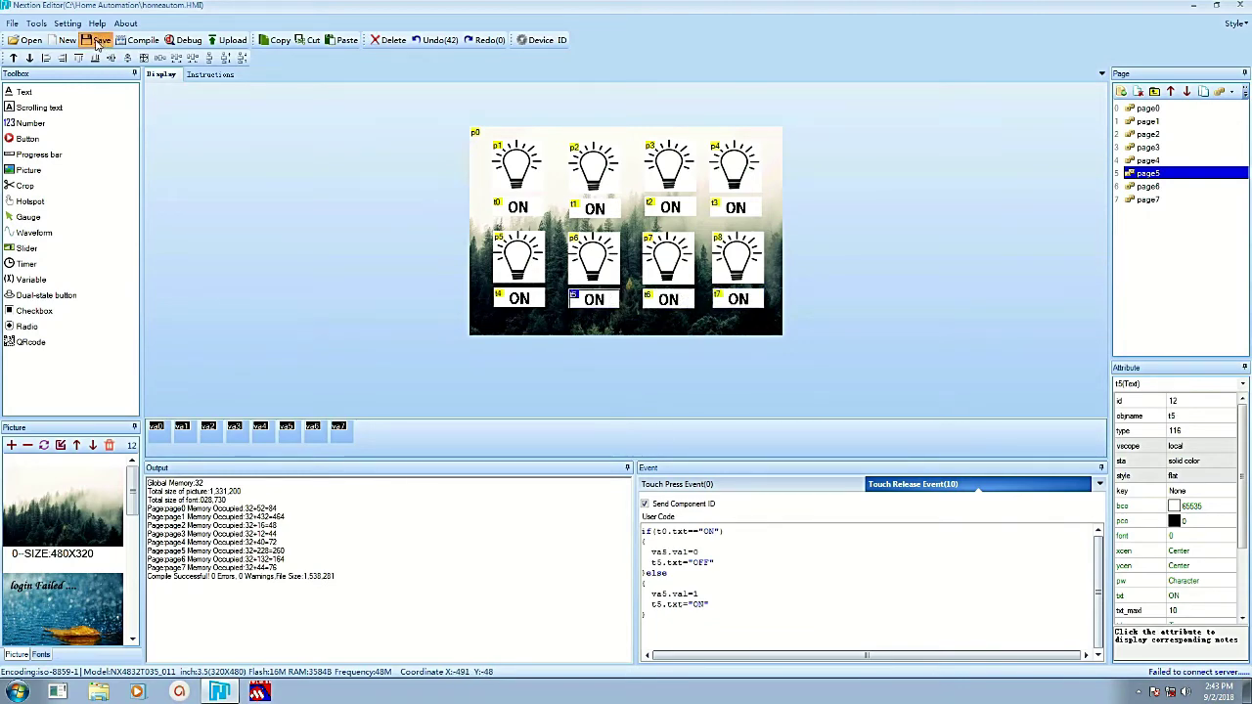
click(144, 44)
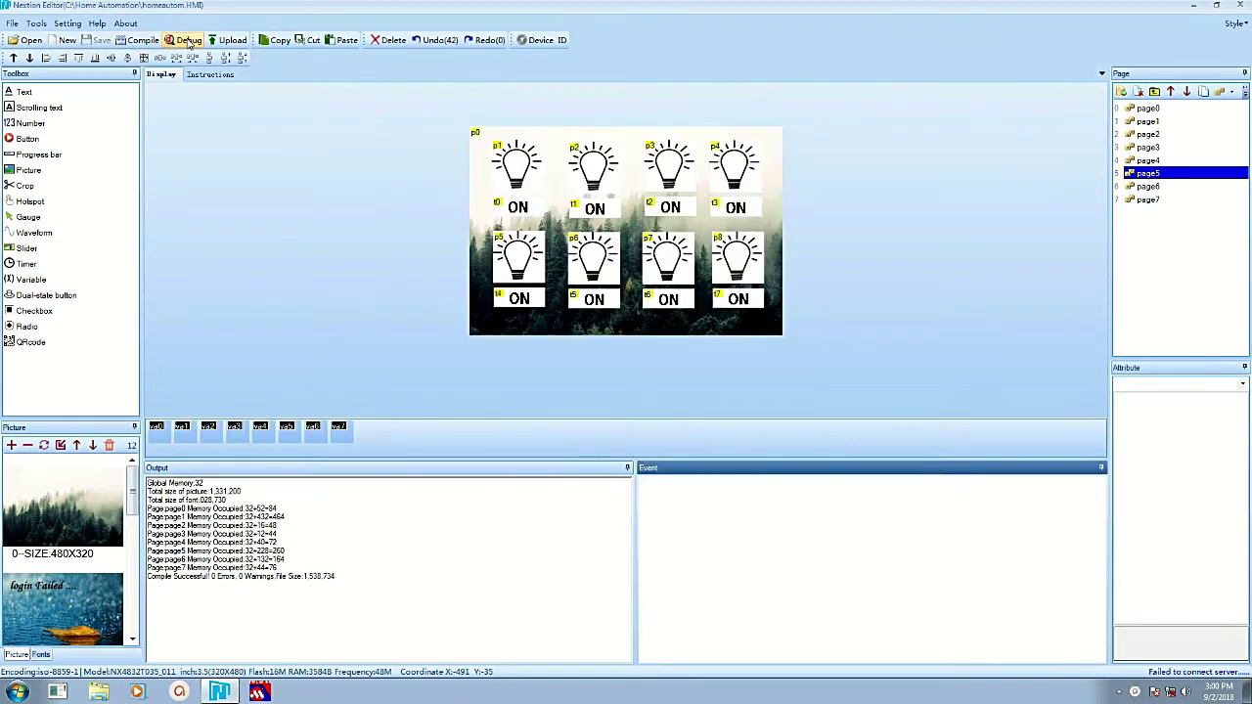
click(189, 41)
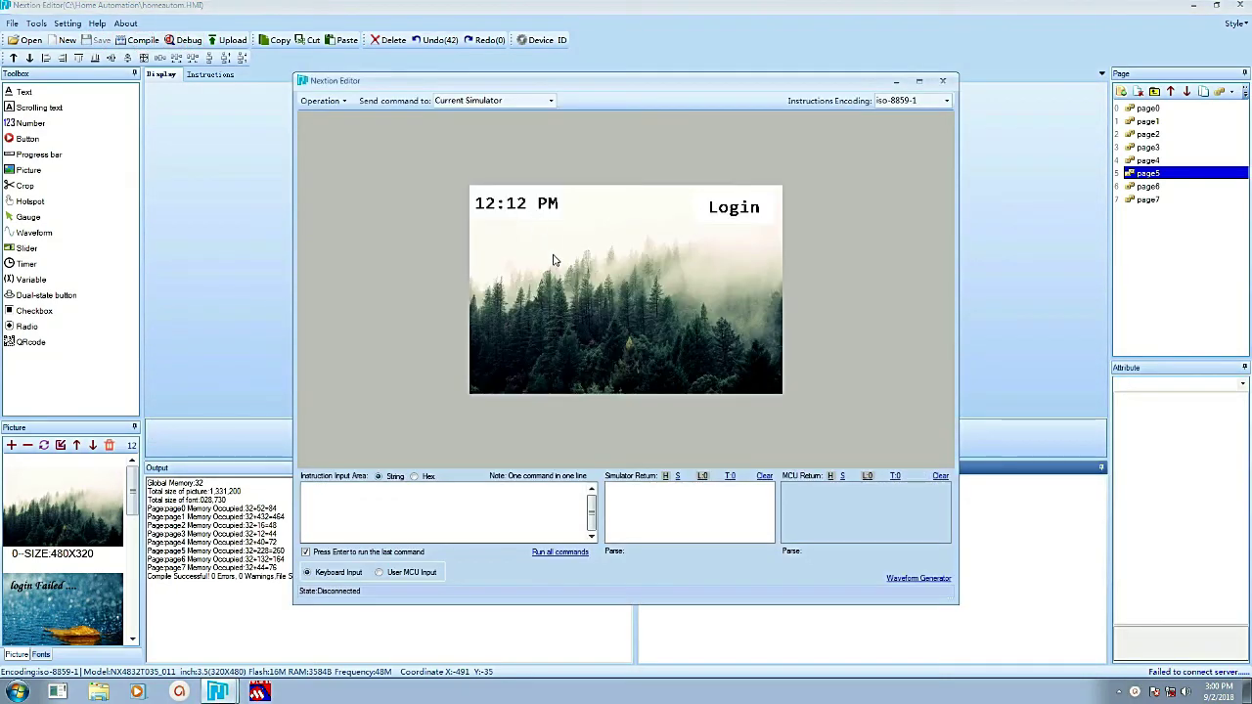
Display page5 in the simulator by running the instruction "page page5".
text(page pa)
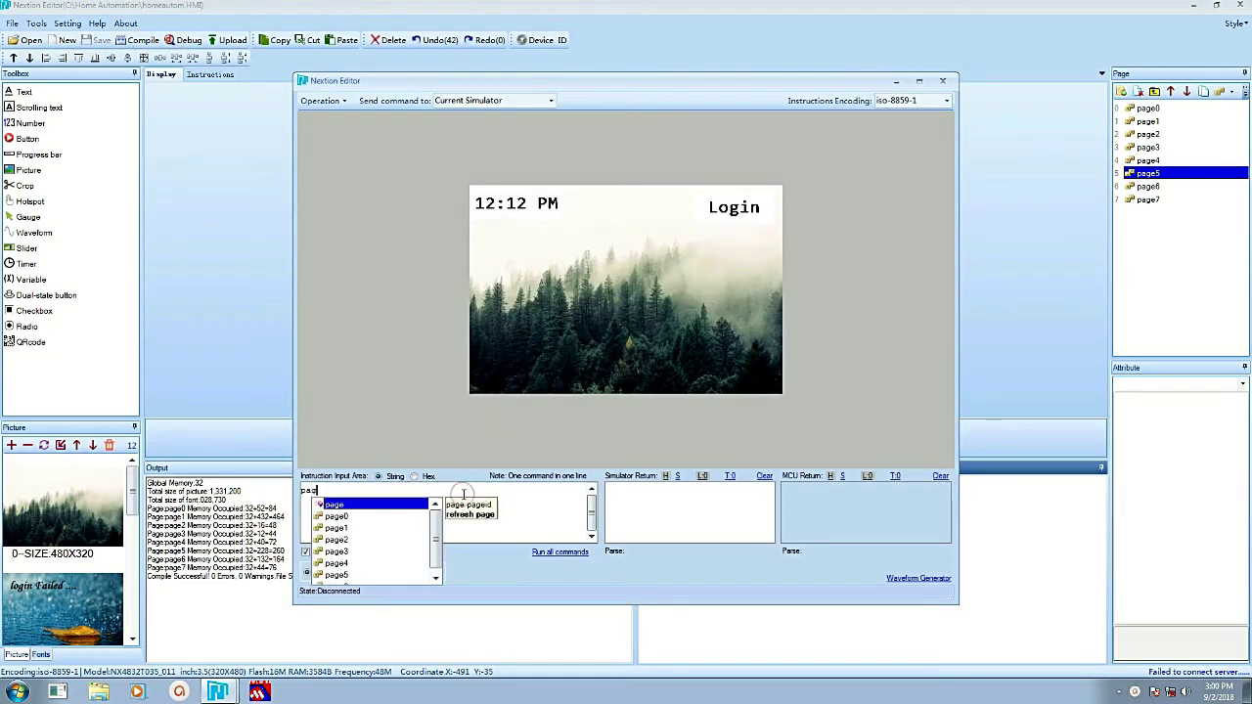
key(Down)
key(Down)
key(Down)
key(Down)
key(Down)
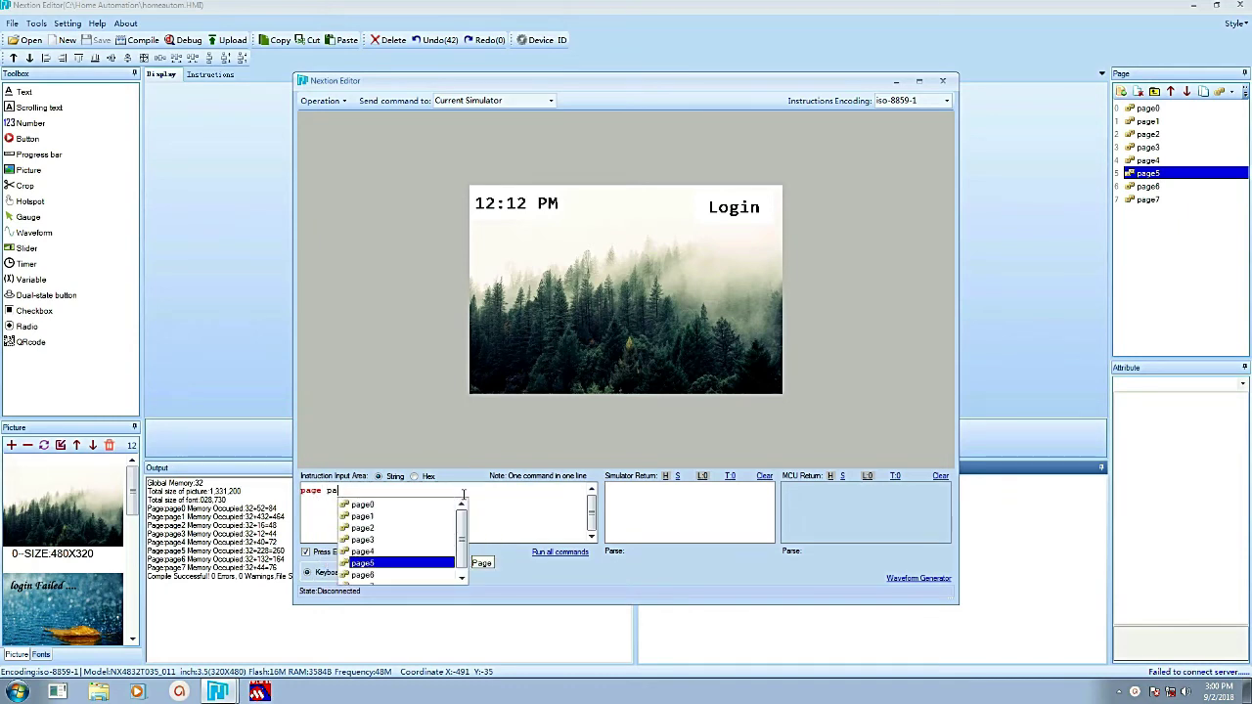
key(Return)
key(Return)
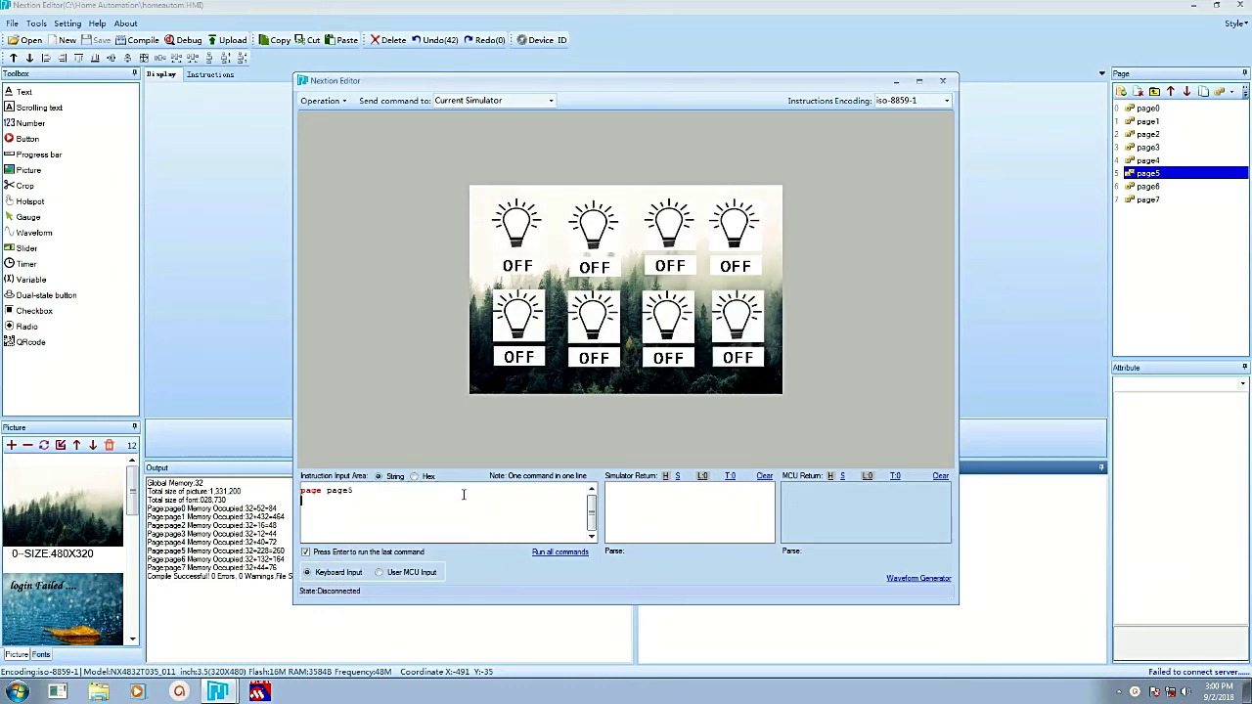
Test the toggles of the first and third lights in the simulator's upper row, leaving both ON.
click(521, 270)
click(520, 269)
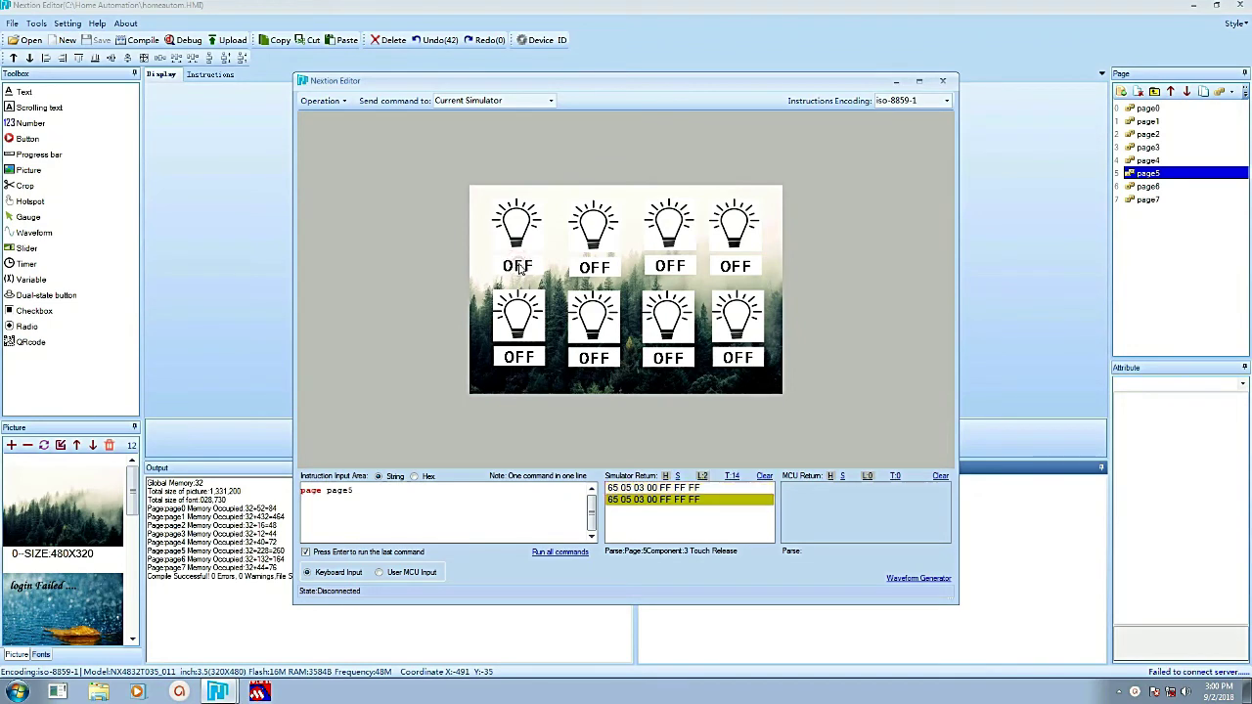
click(520, 270)
click(662, 266)
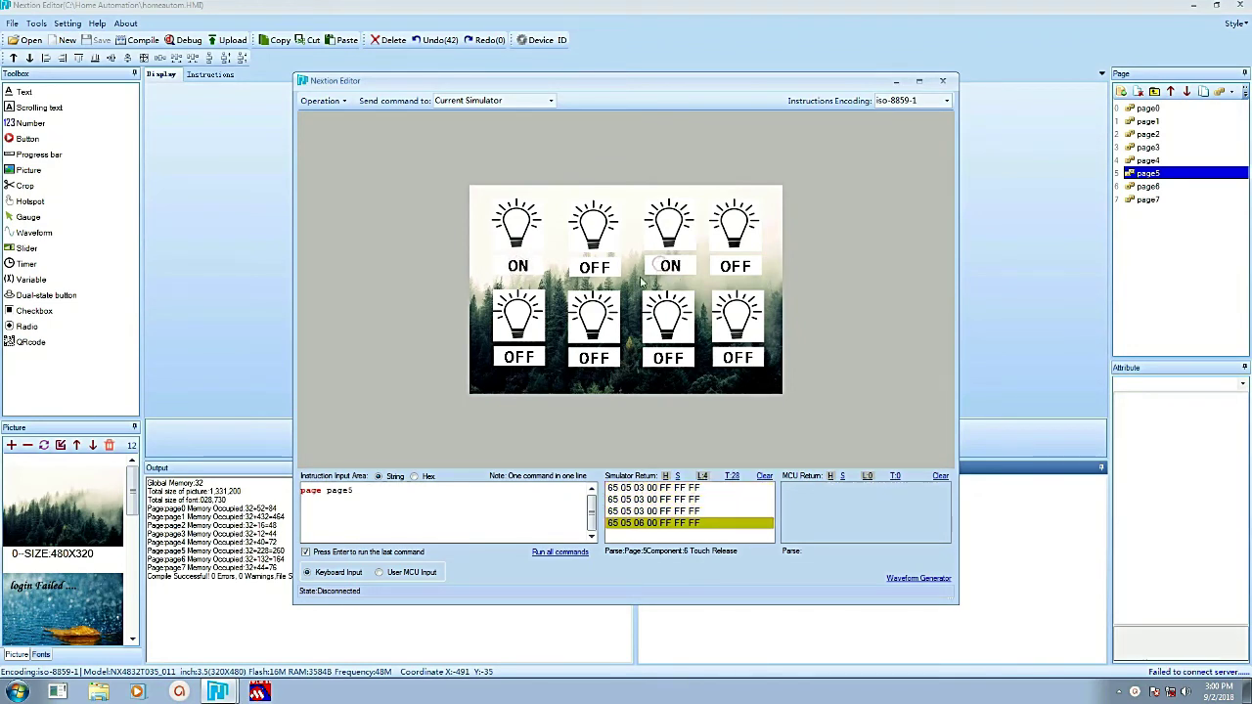
Test the toggles of the first and third lights in the simulator's lower row, leaving both ON.
click(522, 359)
click(521, 359)
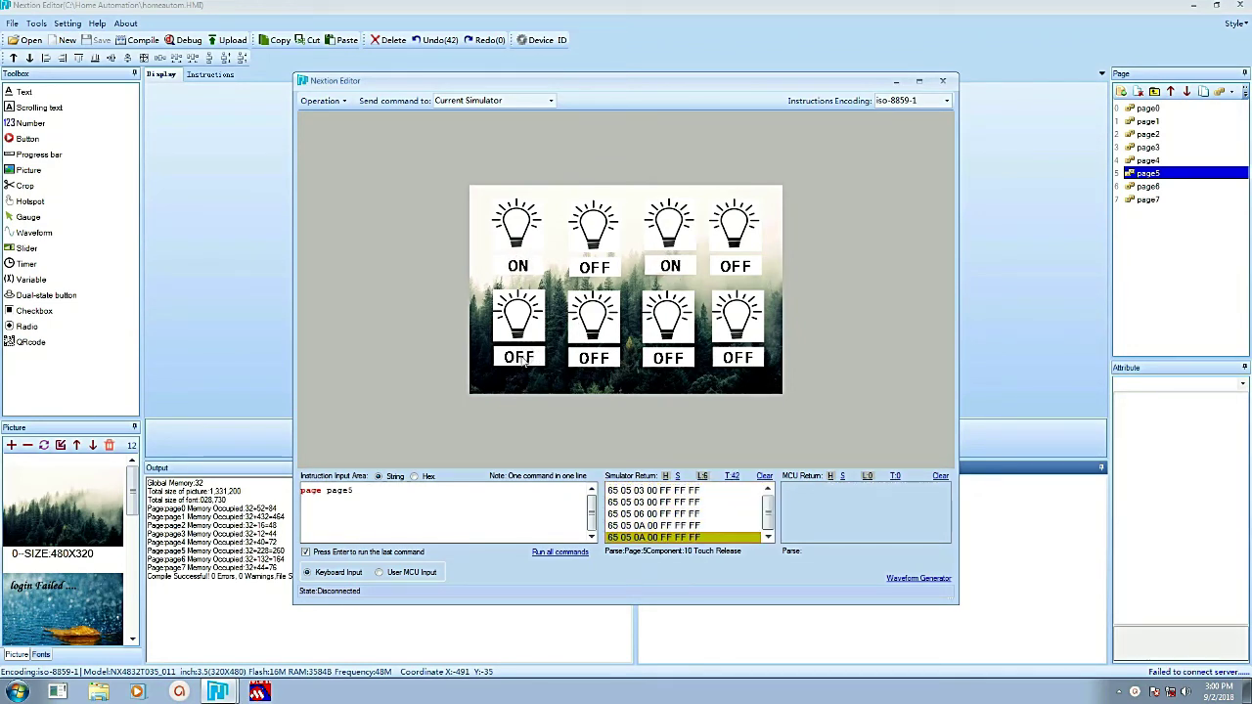
click(521, 359)
click(689, 361)
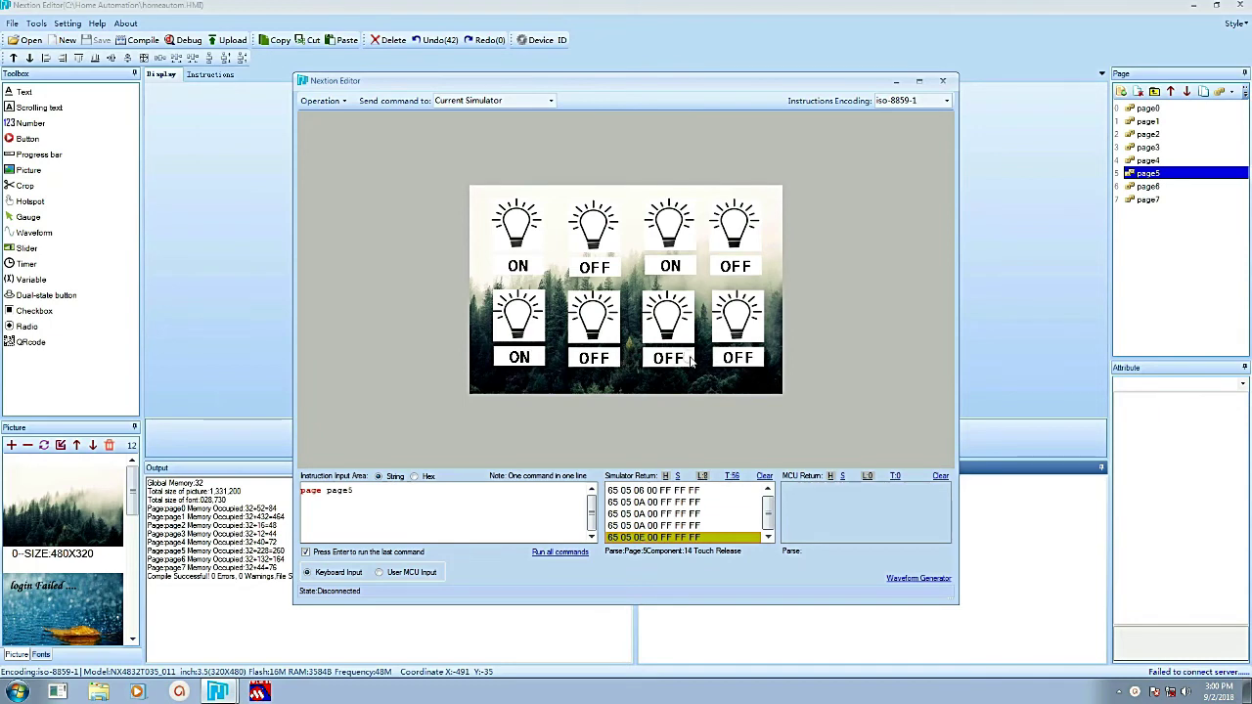
click(689, 360)
click(689, 361)
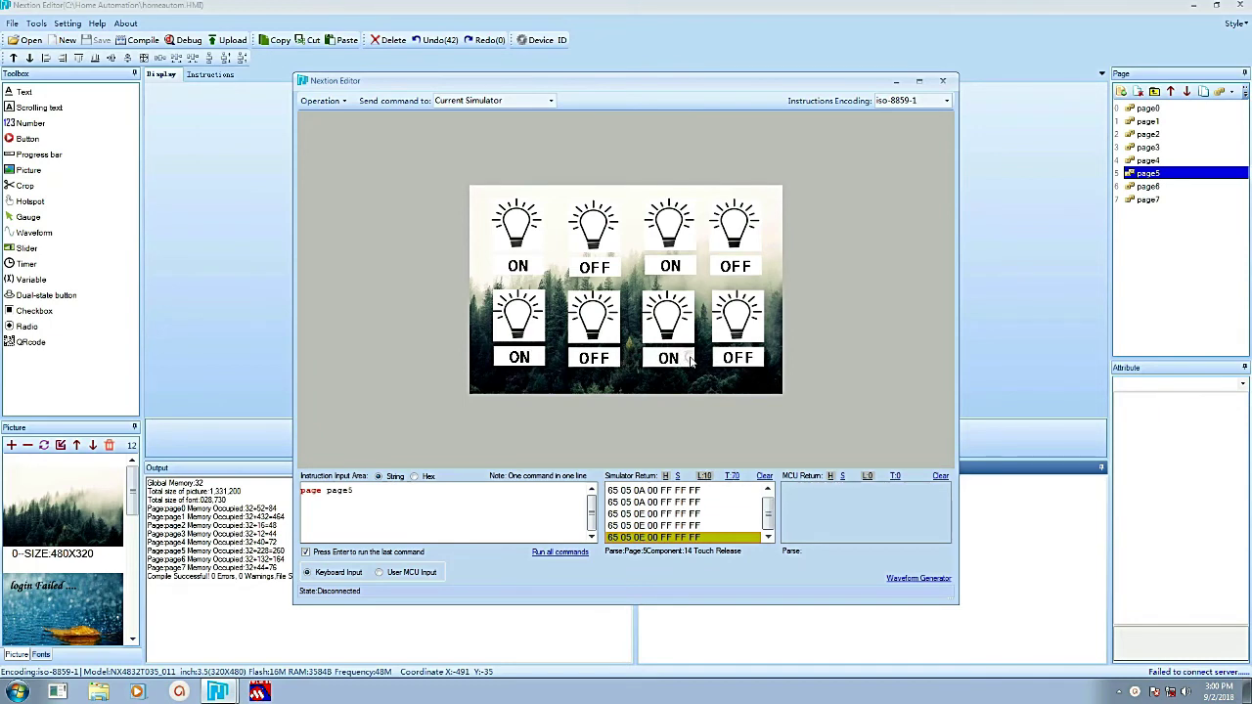
Test the upper row's second light, and set the lower row's four lights to OFF, ON, OFF and ON.
click(601, 269)
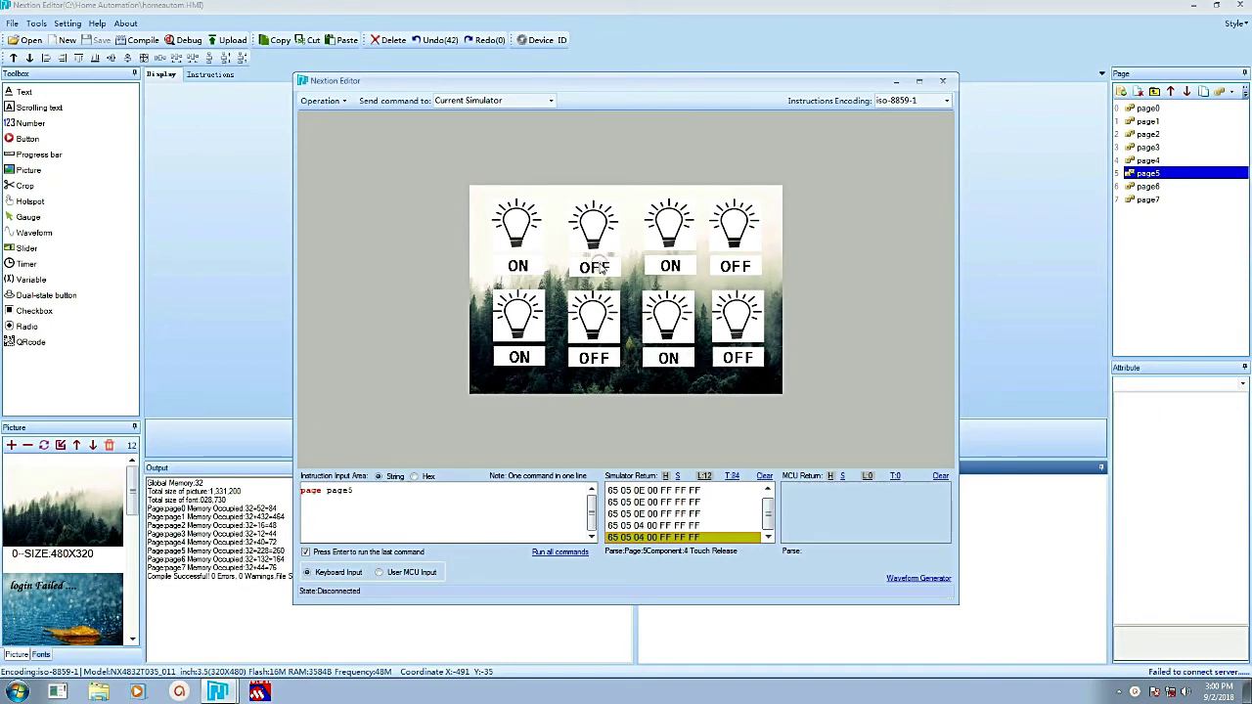
click(531, 365)
click(674, 360)
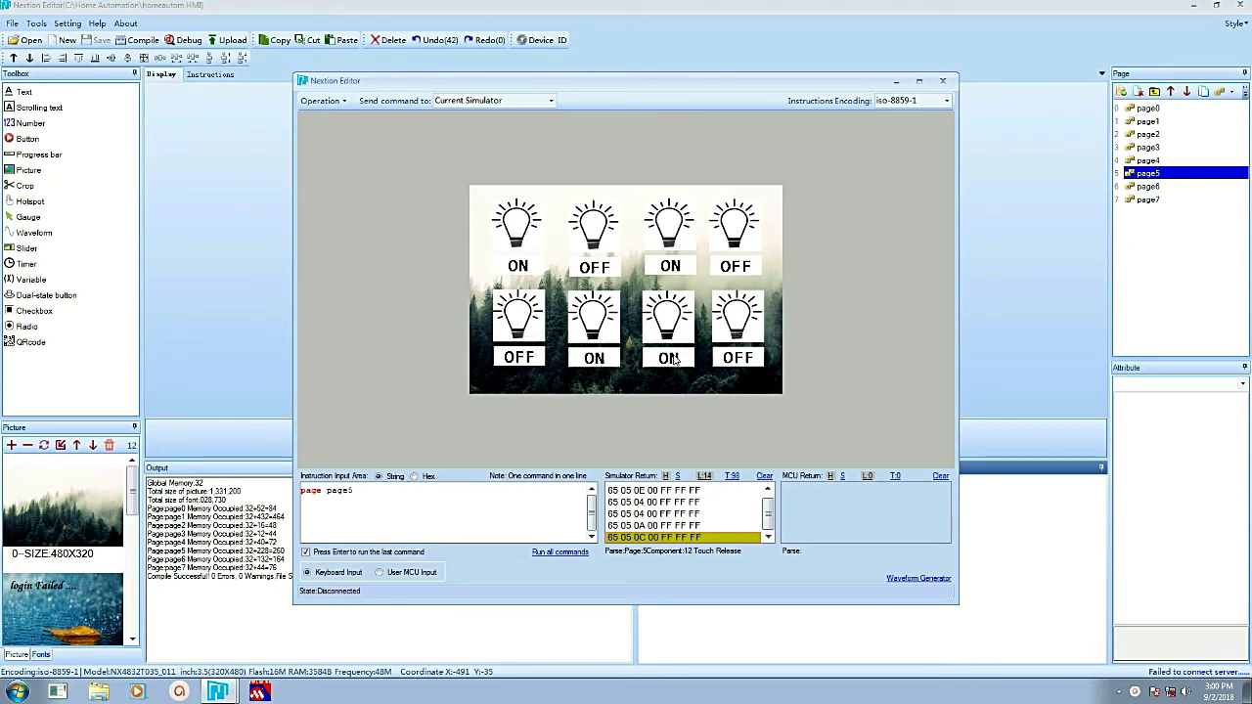
click(686, 359)
click(738, 358)
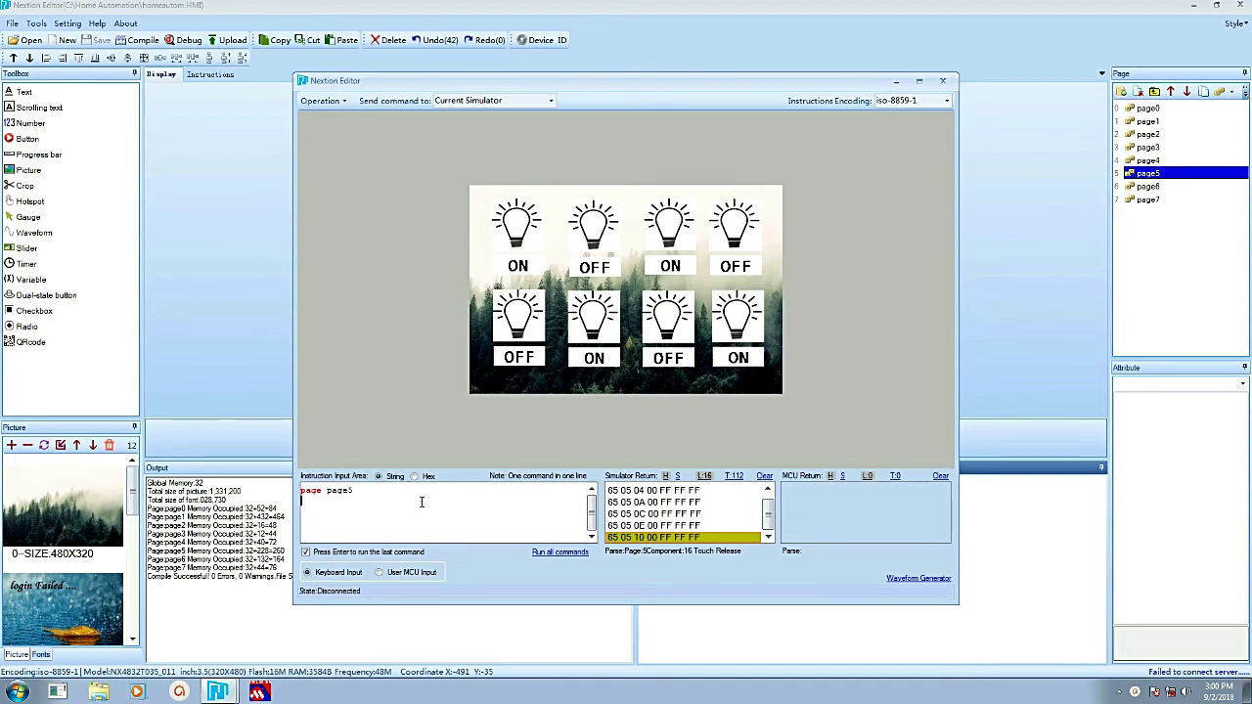
Switch the simulator to page6 and back to page5 to check that the light states are kept.
key(BackSpace)
key(BackSpace)
text(6)
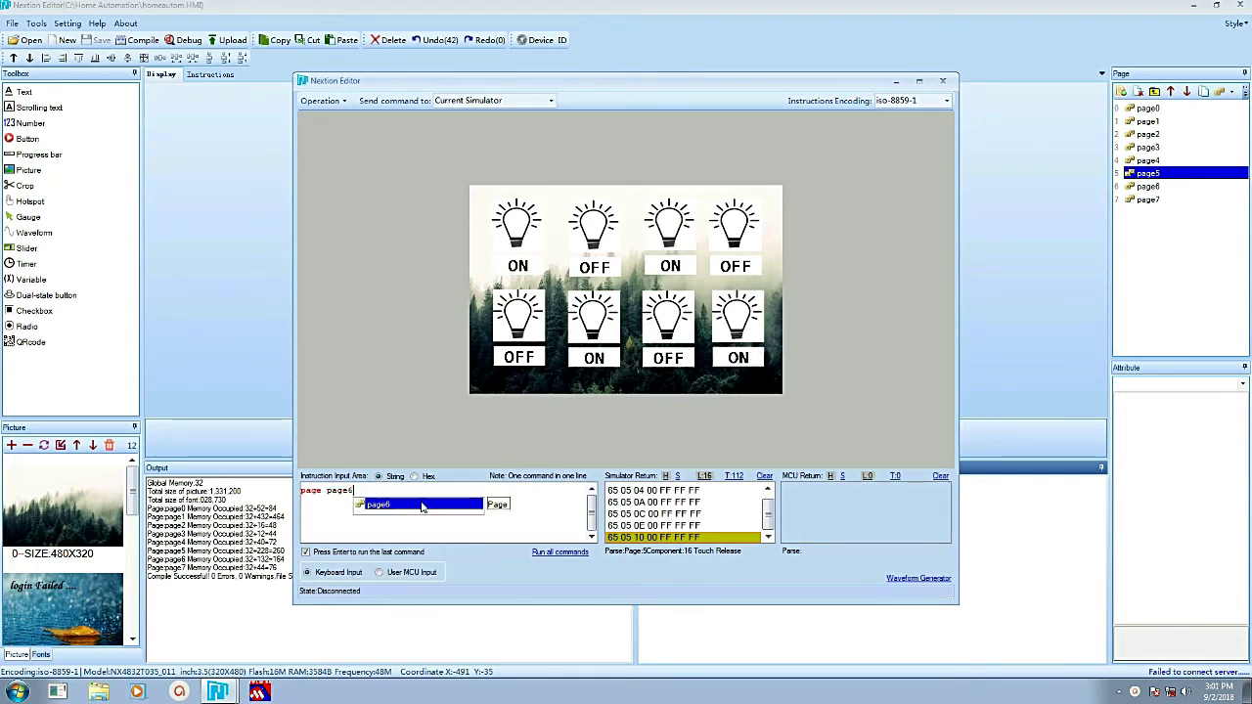
key(Return)
key(BackSpace)
key(BackSpace)
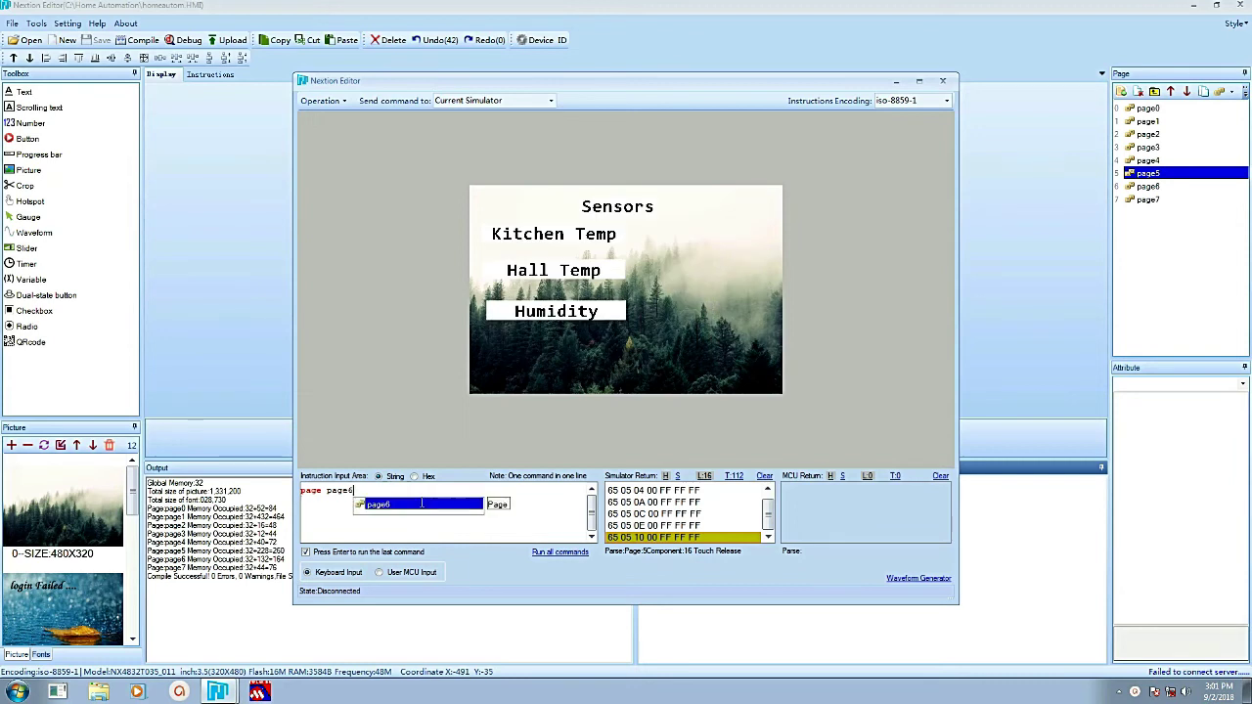
text(5)
key(Return)
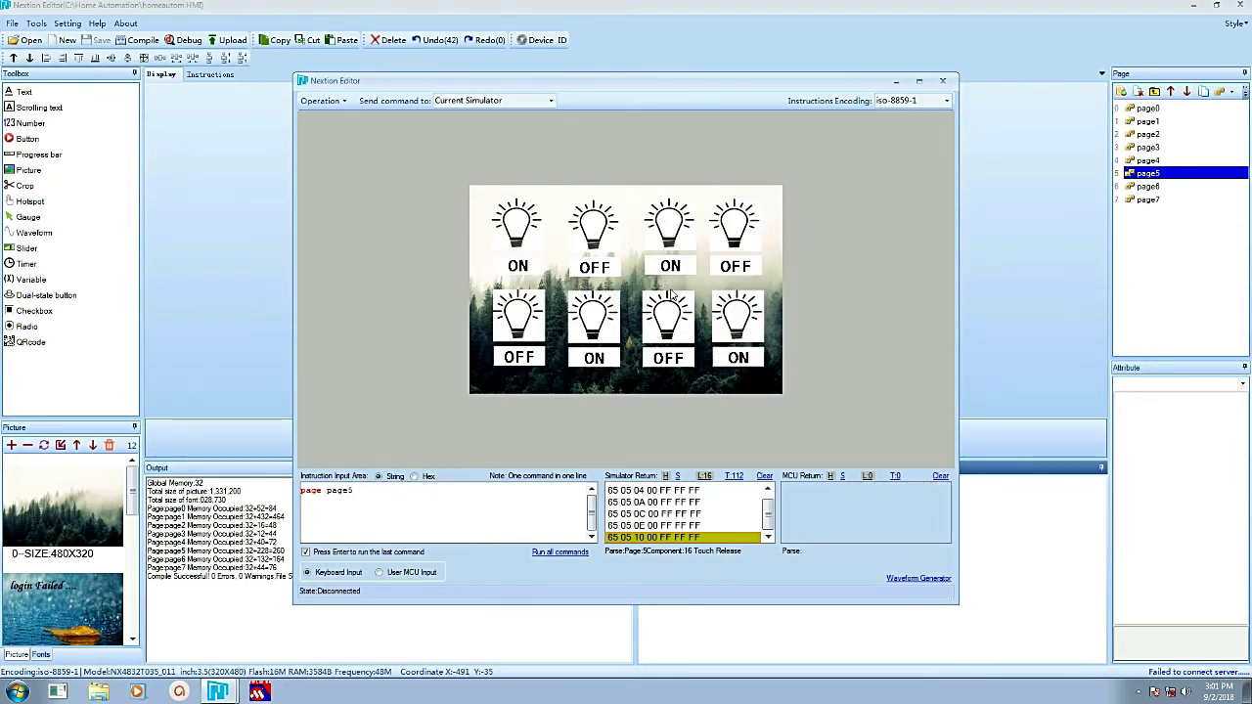
Close the simulator and review the touch release code of t0, t1, t2, t3, t7, t6 and t5 on page5.
click(944, 81)
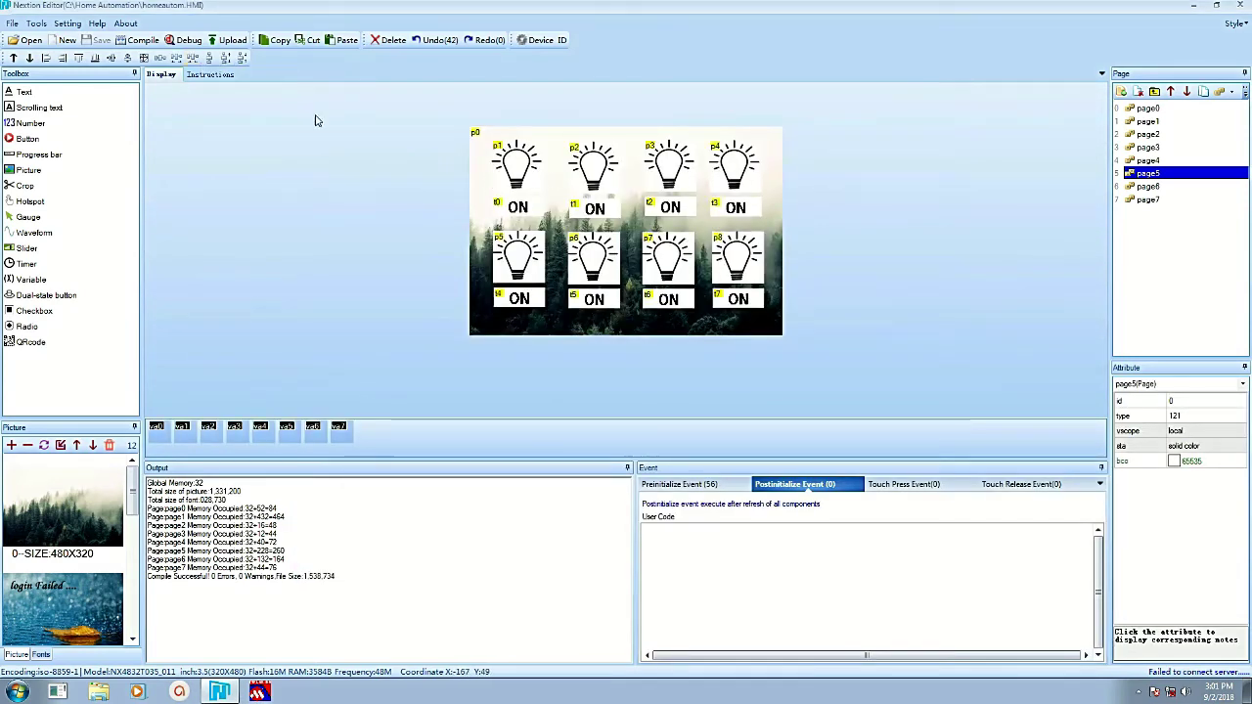
click(531, 209)
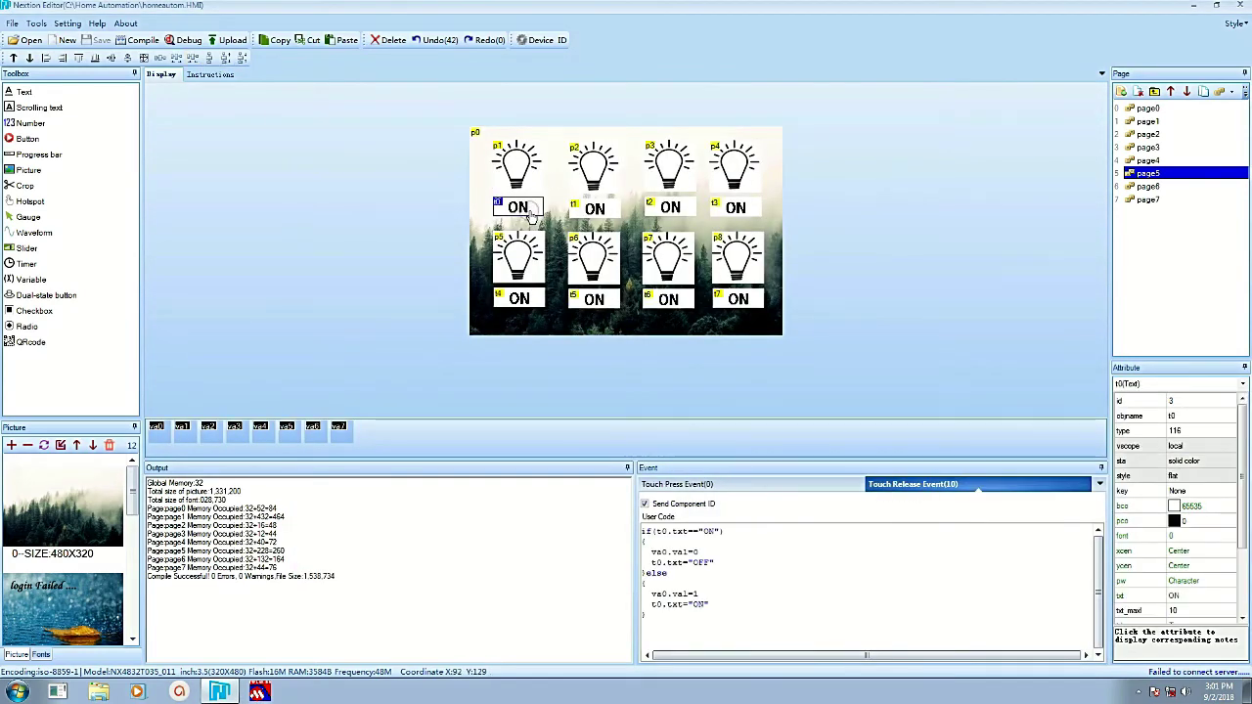
click(594, 211)
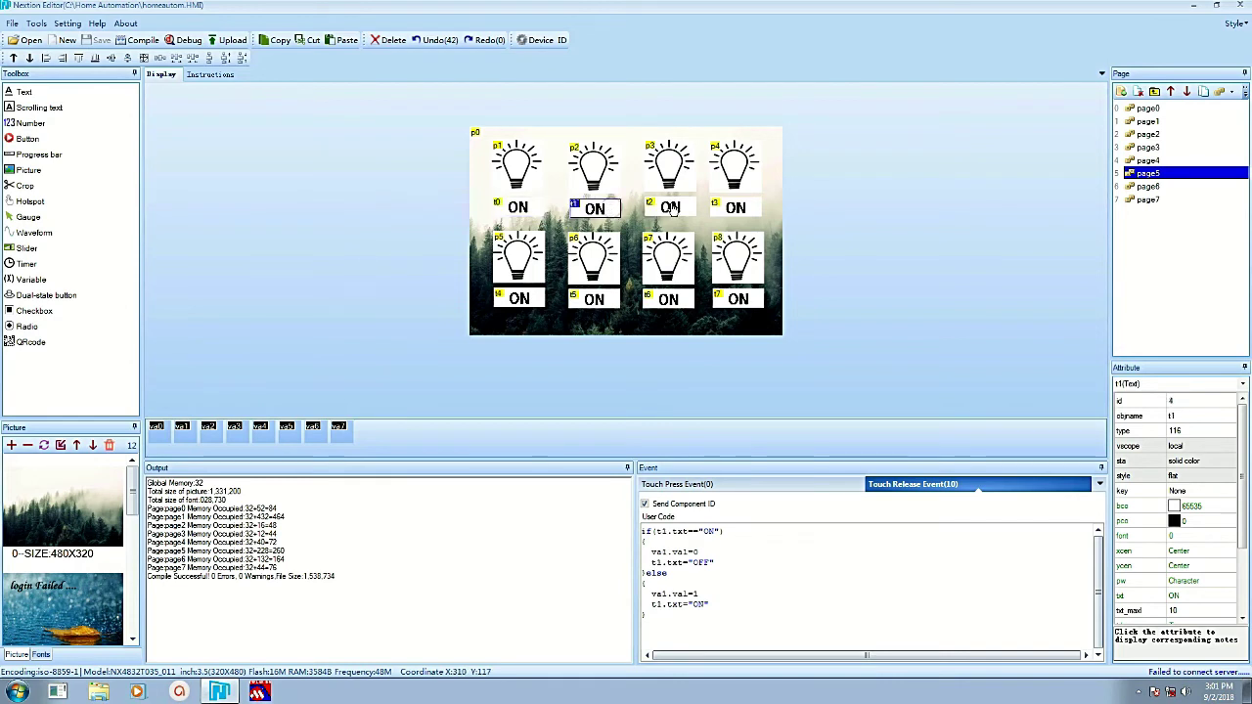
click(656, 210)
click(731, 214)
click(735, 306)
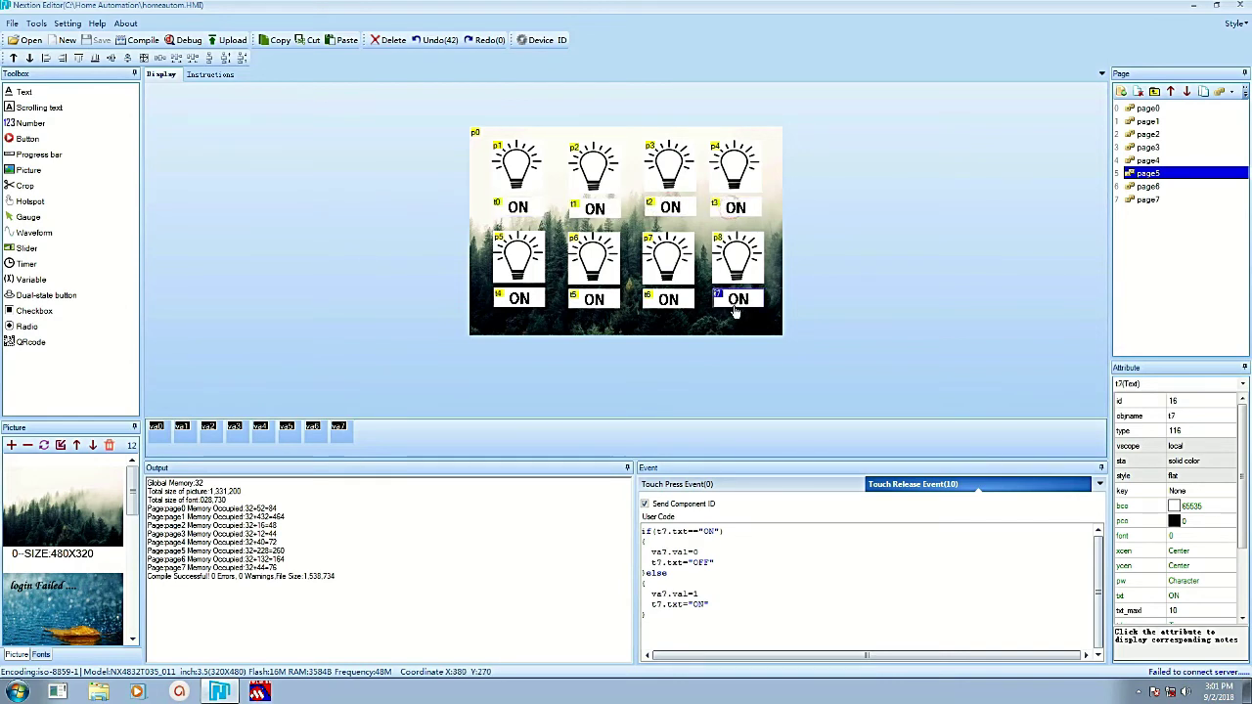
click(649, 301)
click(581, 297)
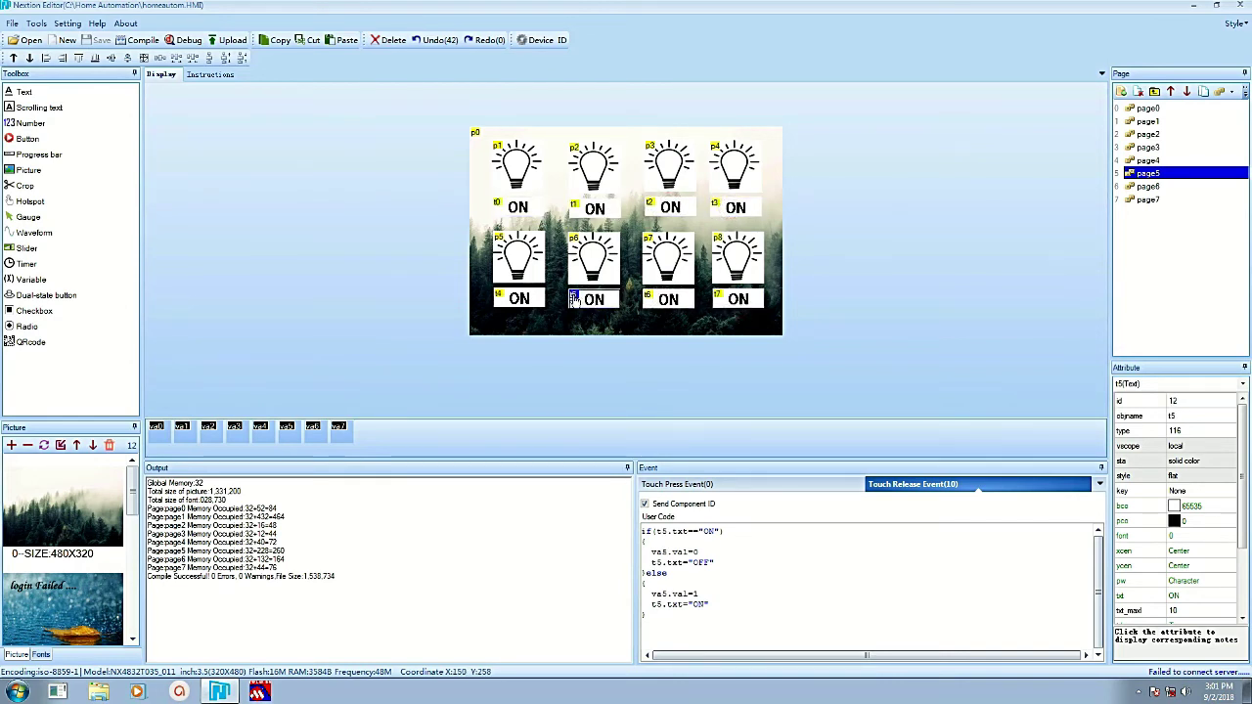
Review the touch release code of the t4 text component on page5.
click(528, 302)
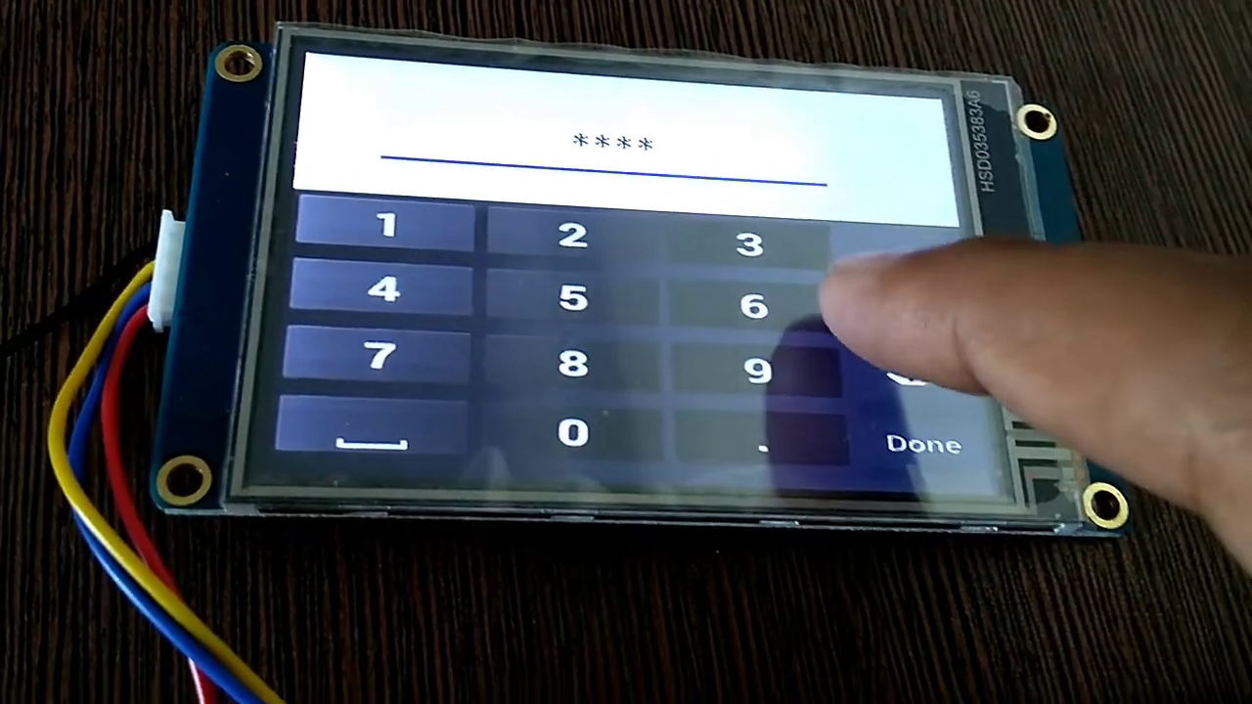
click(749, 245)
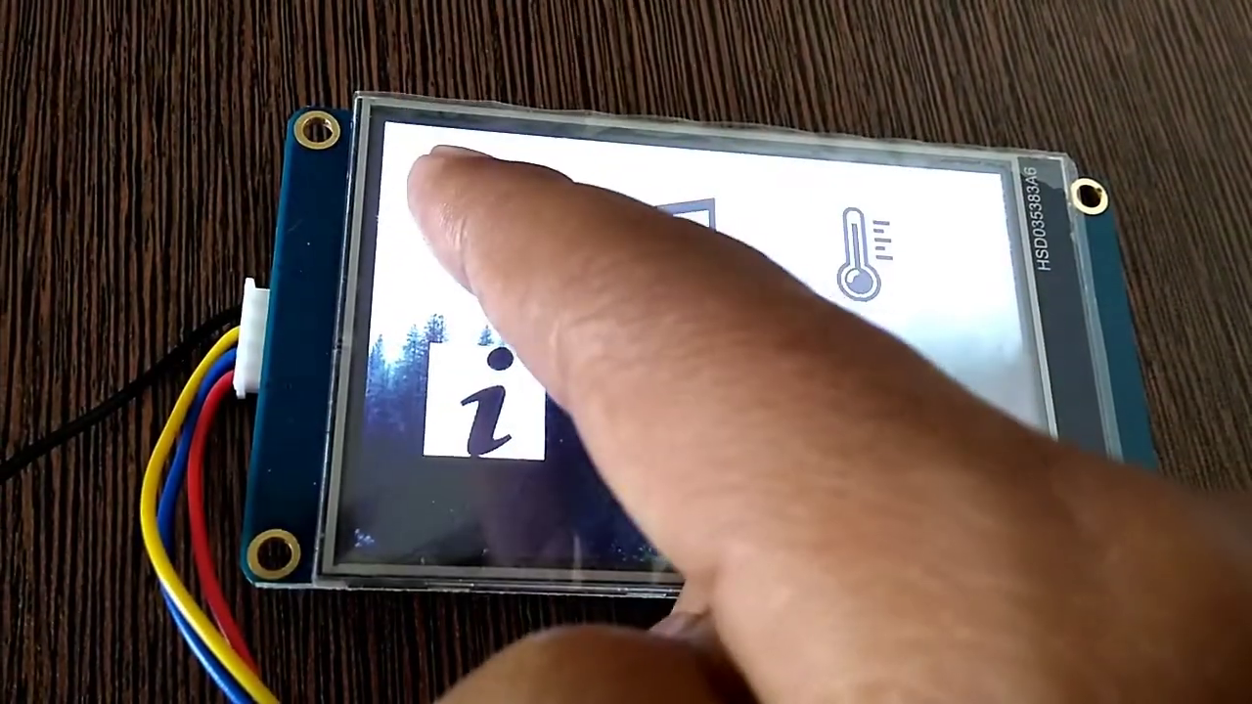
click(447, 220)
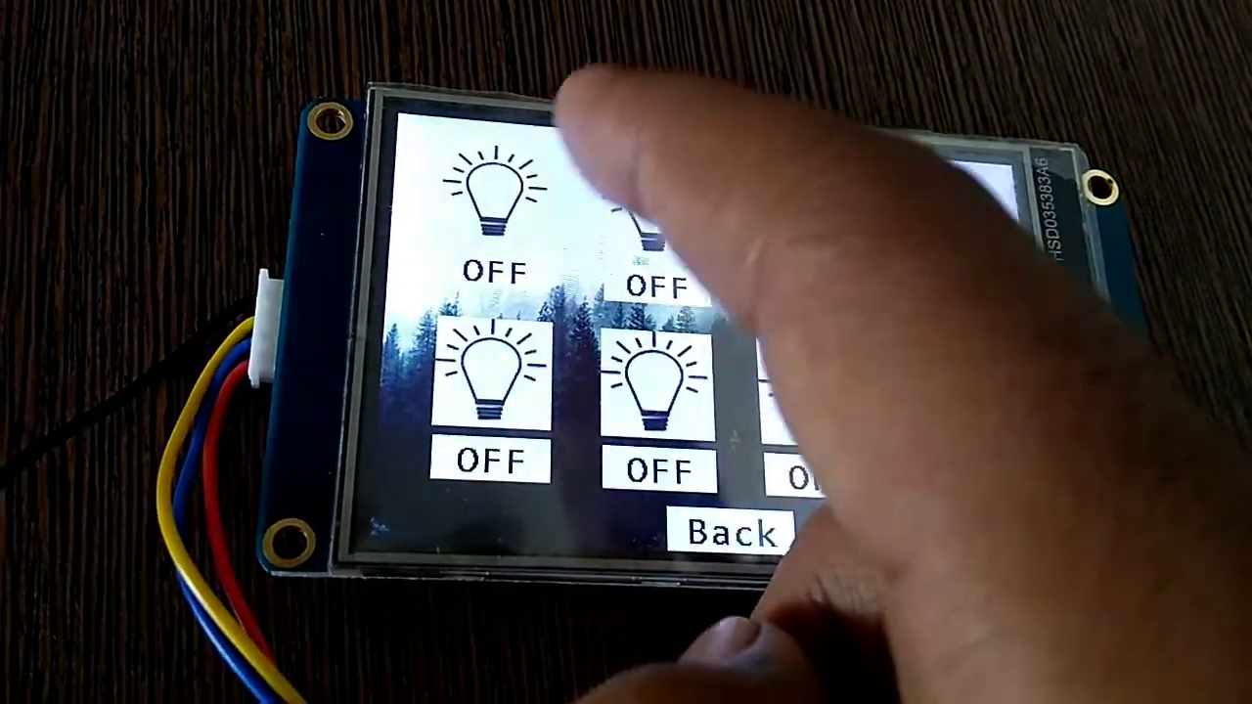
click(499, 230)
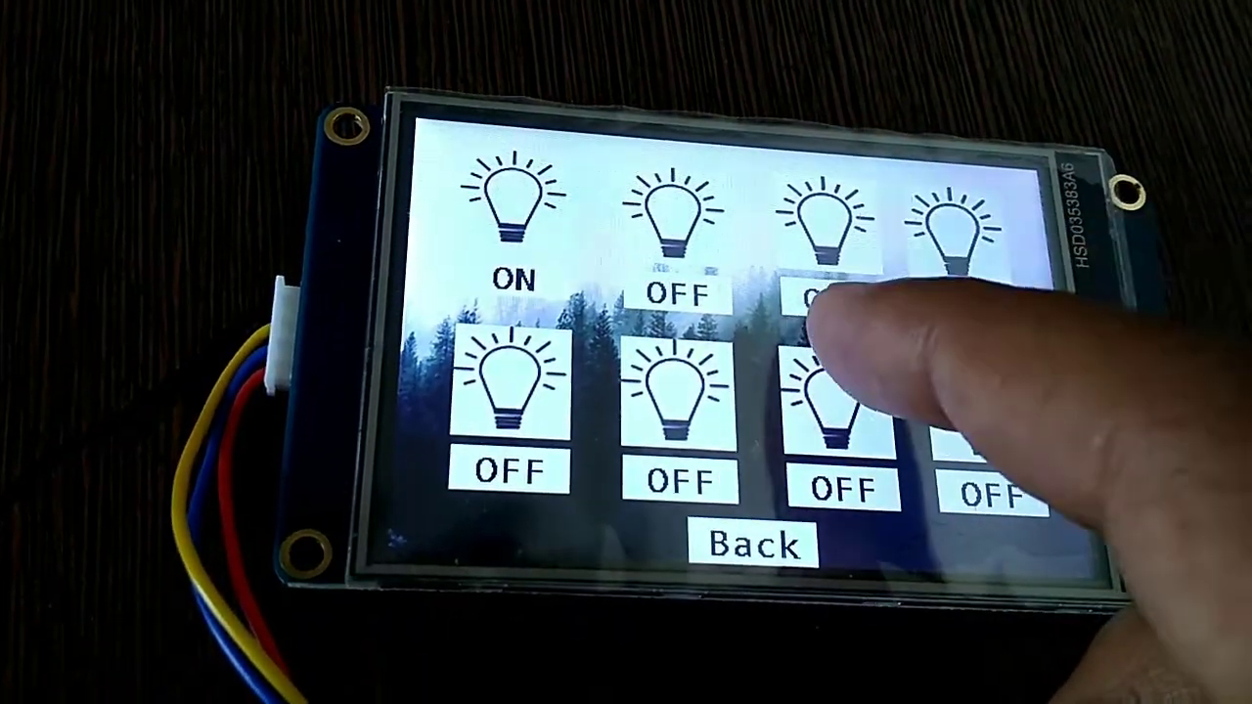
click(825, 262)
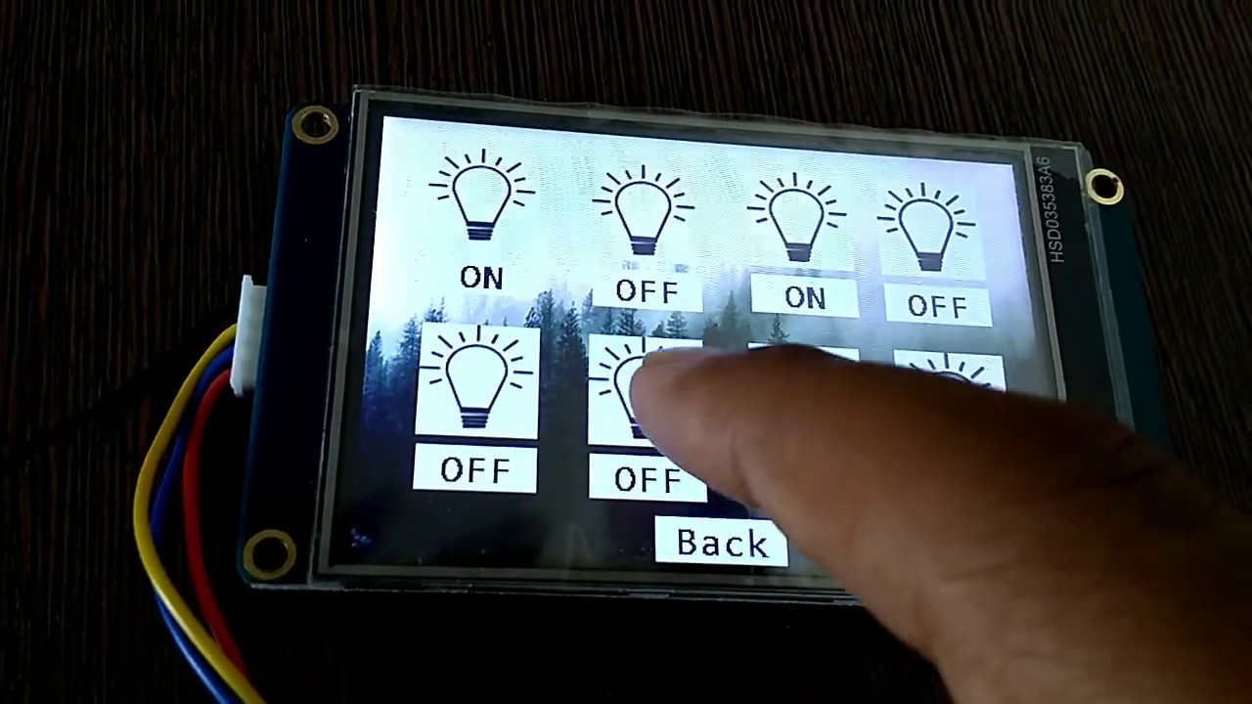
click(665, 391)
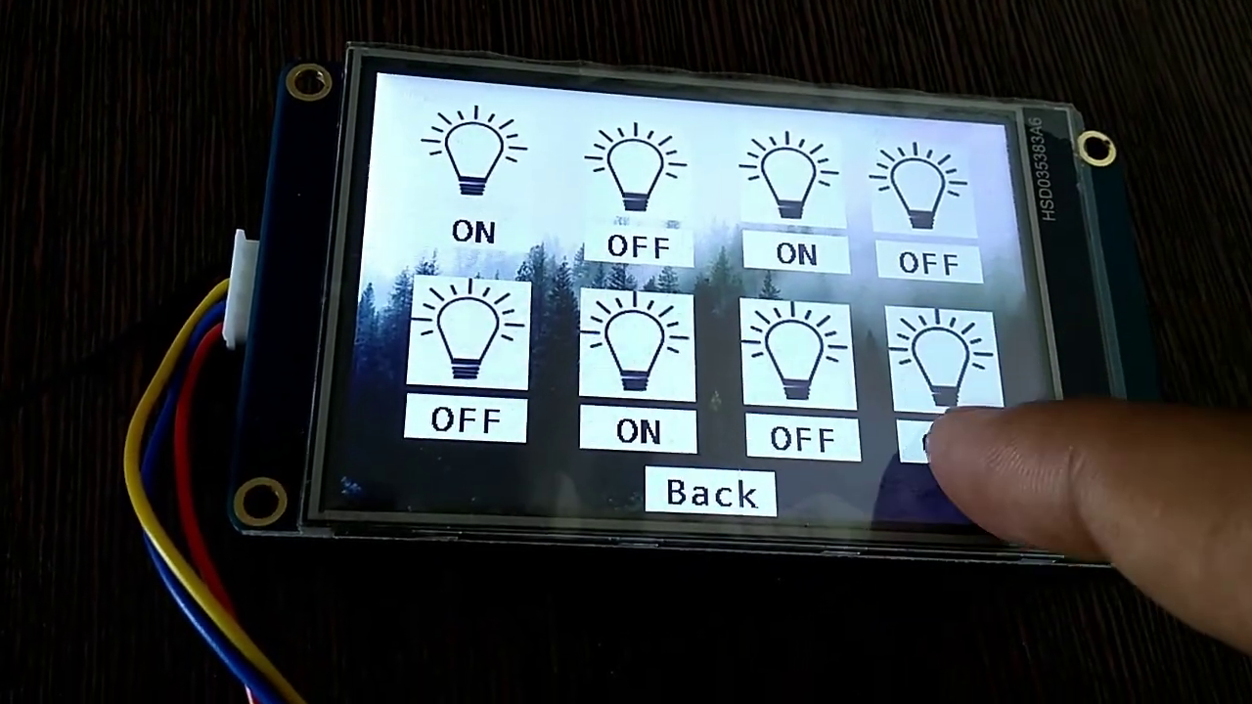
click(941, 416)
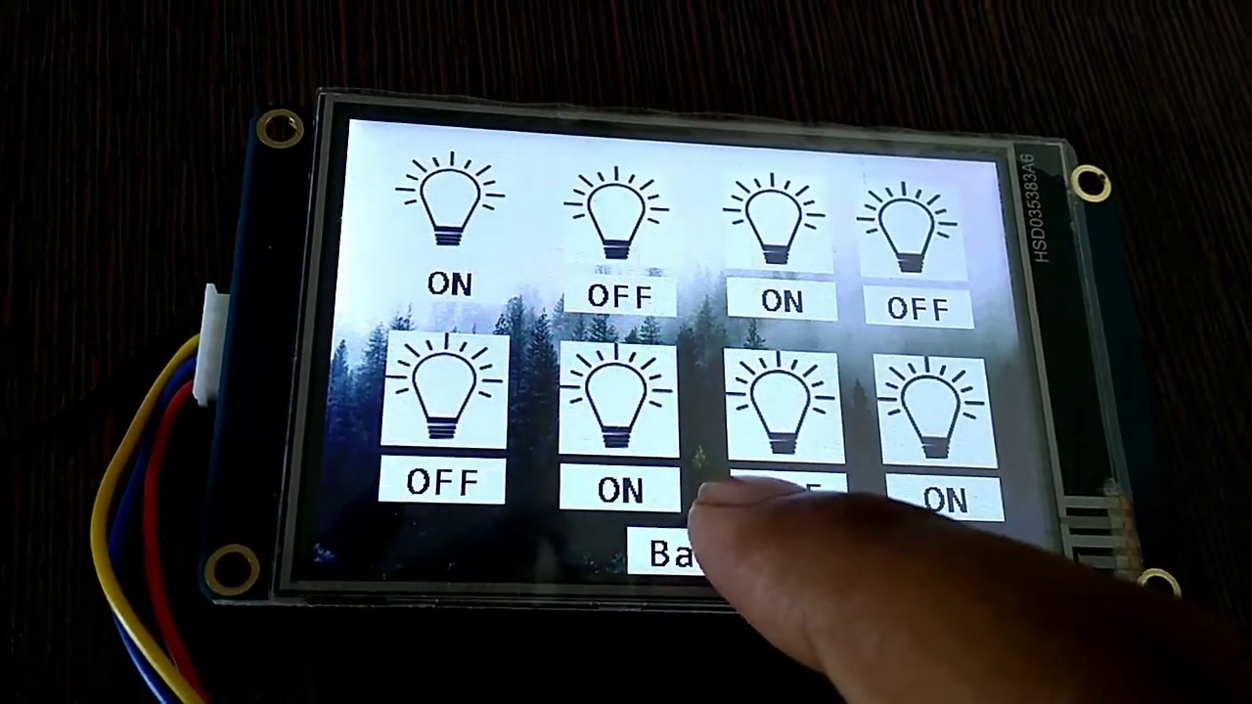
click(673, 525)
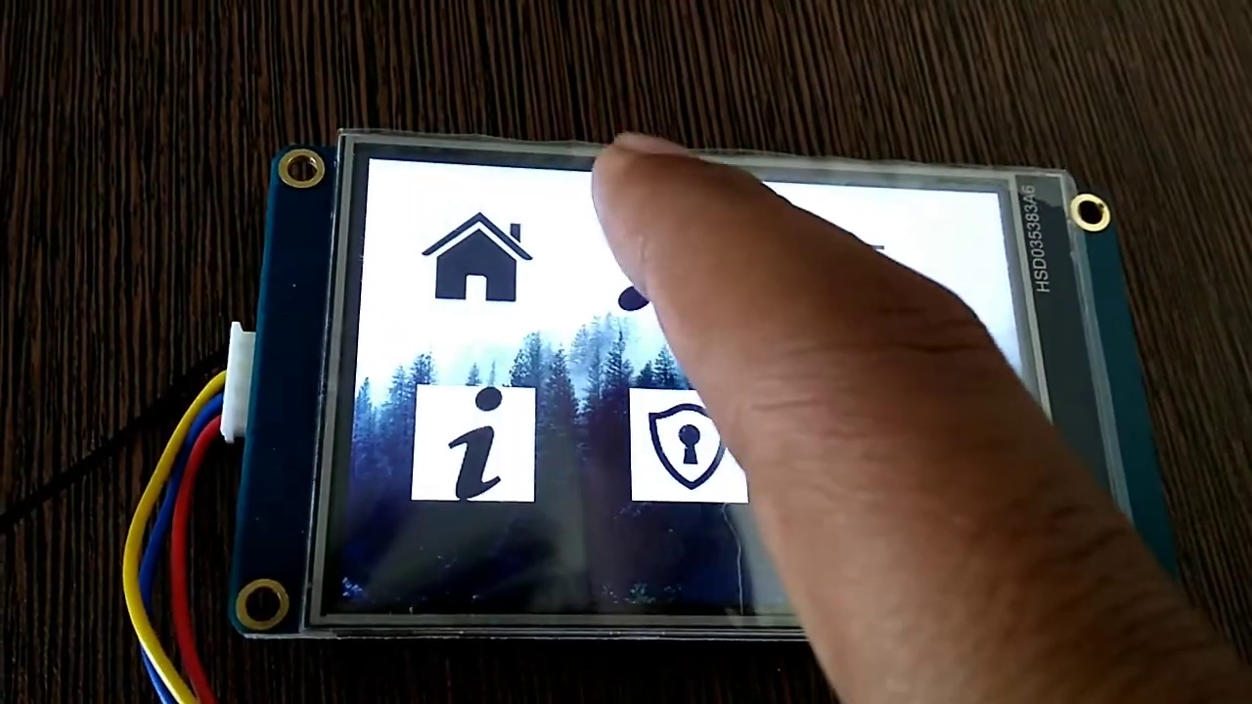
click(477, 257)
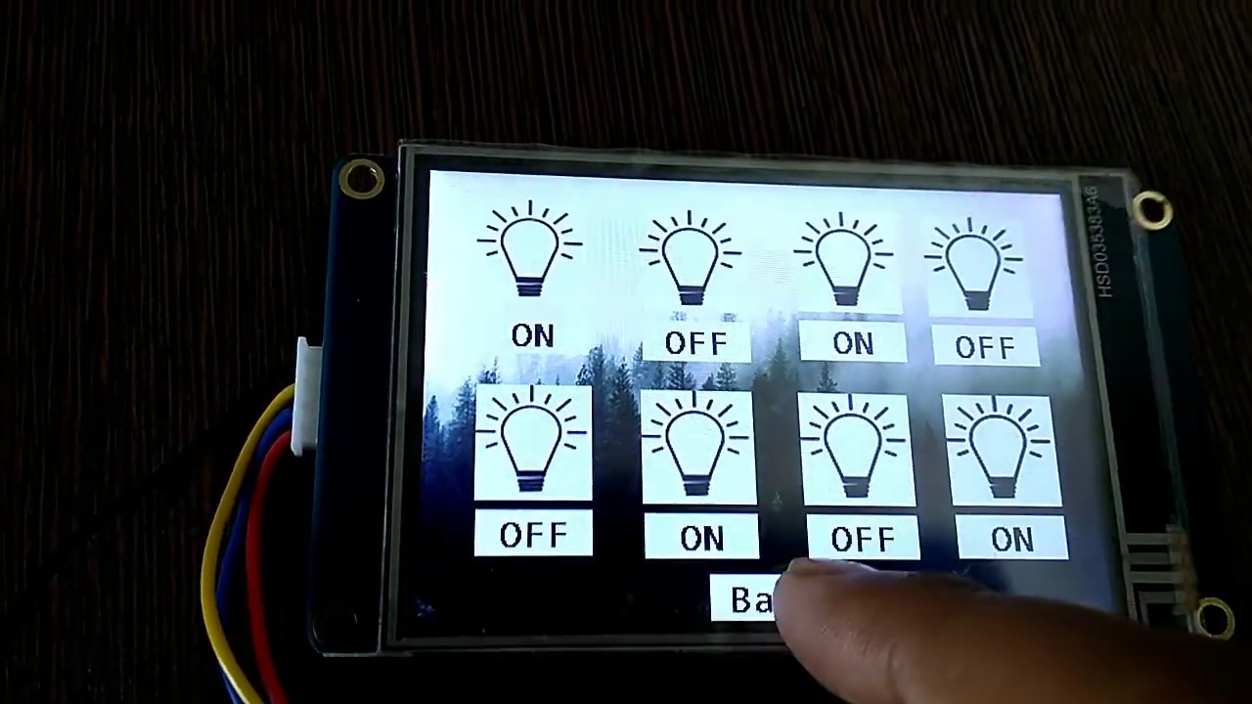
click(773, 595)
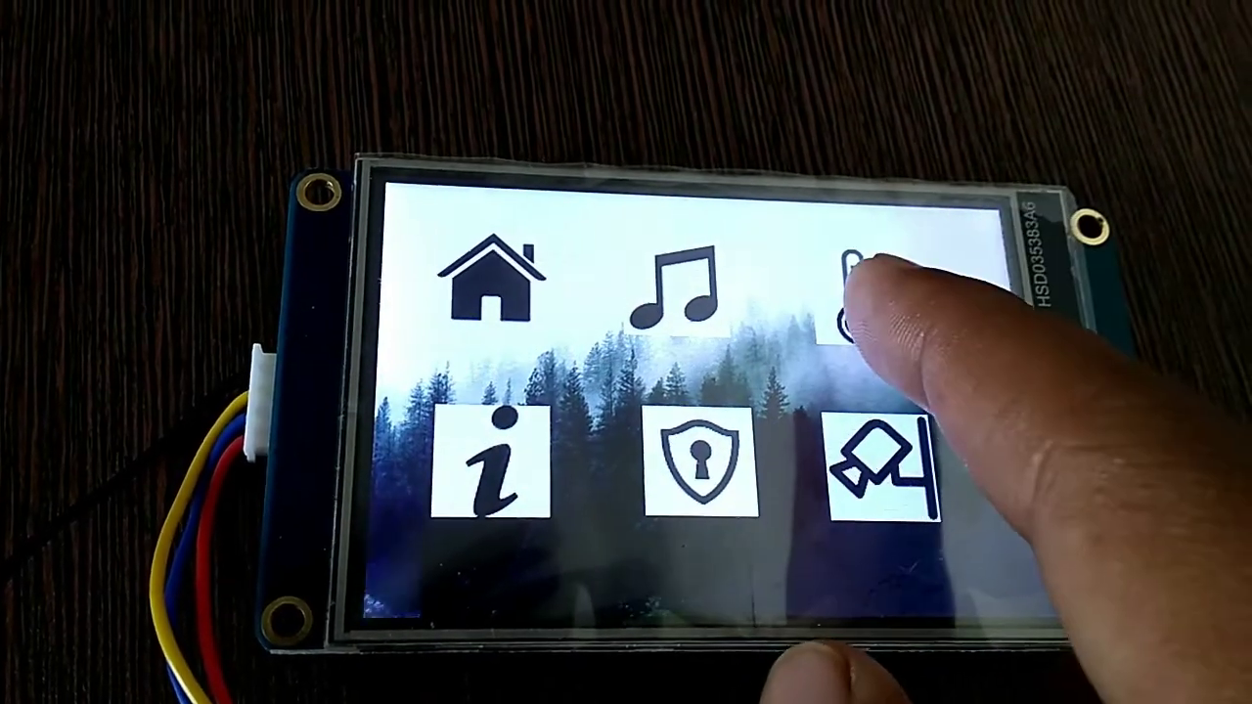
click(885, 284)
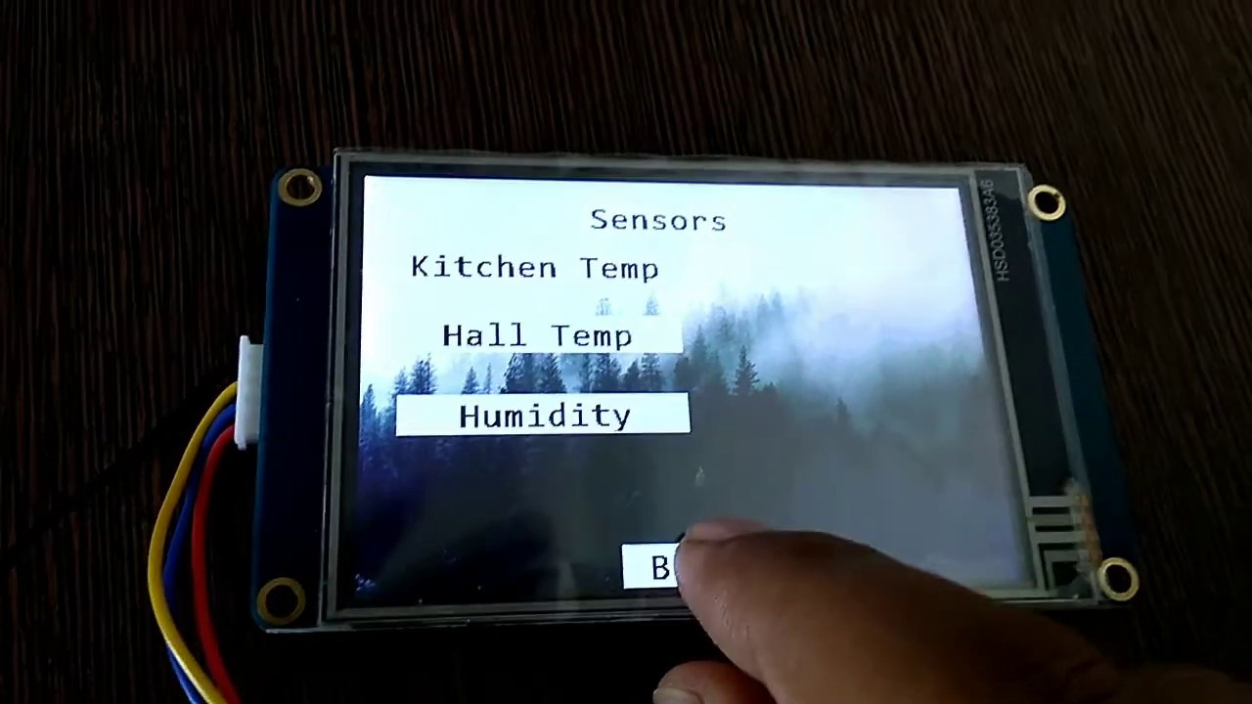
click(661, 567)
click(665, 284)
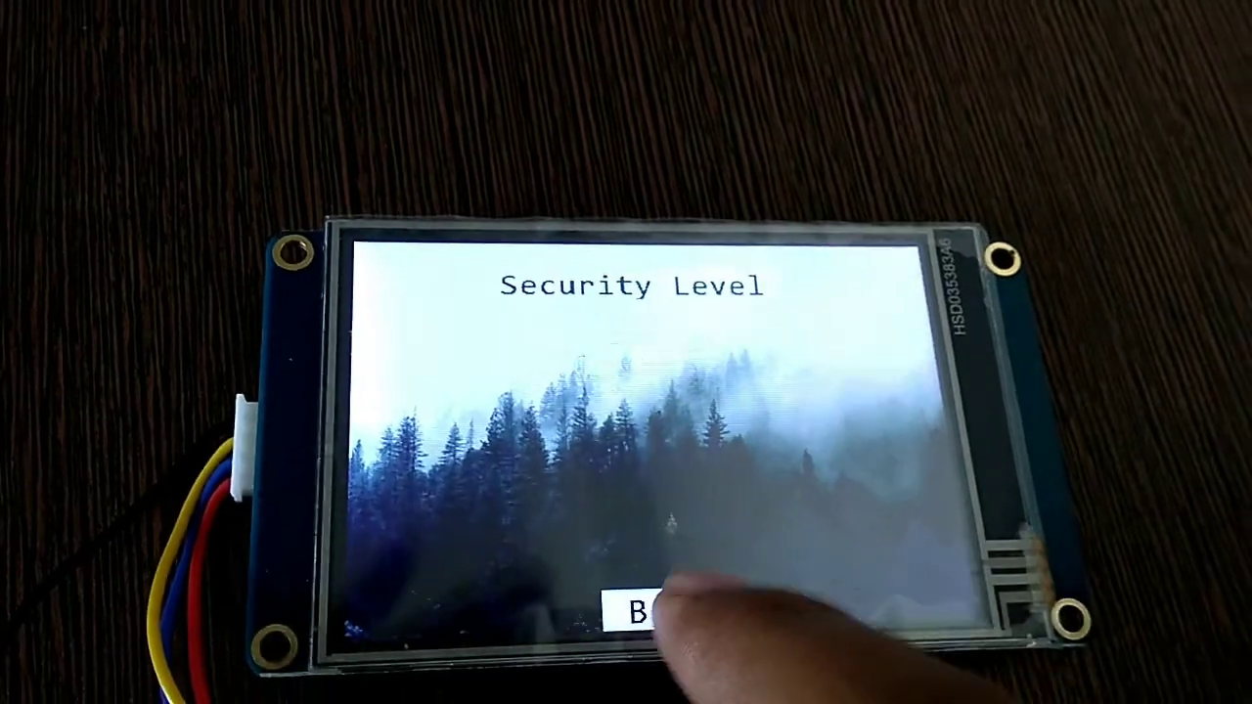
click(674, 690)
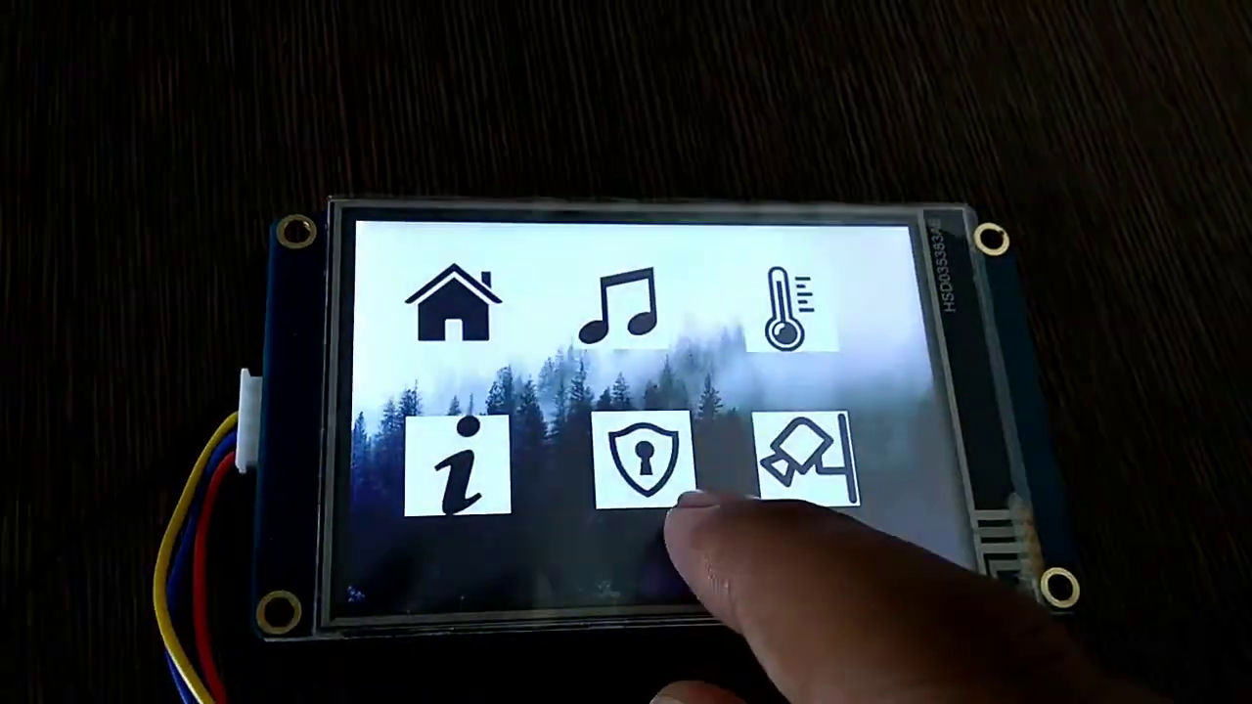